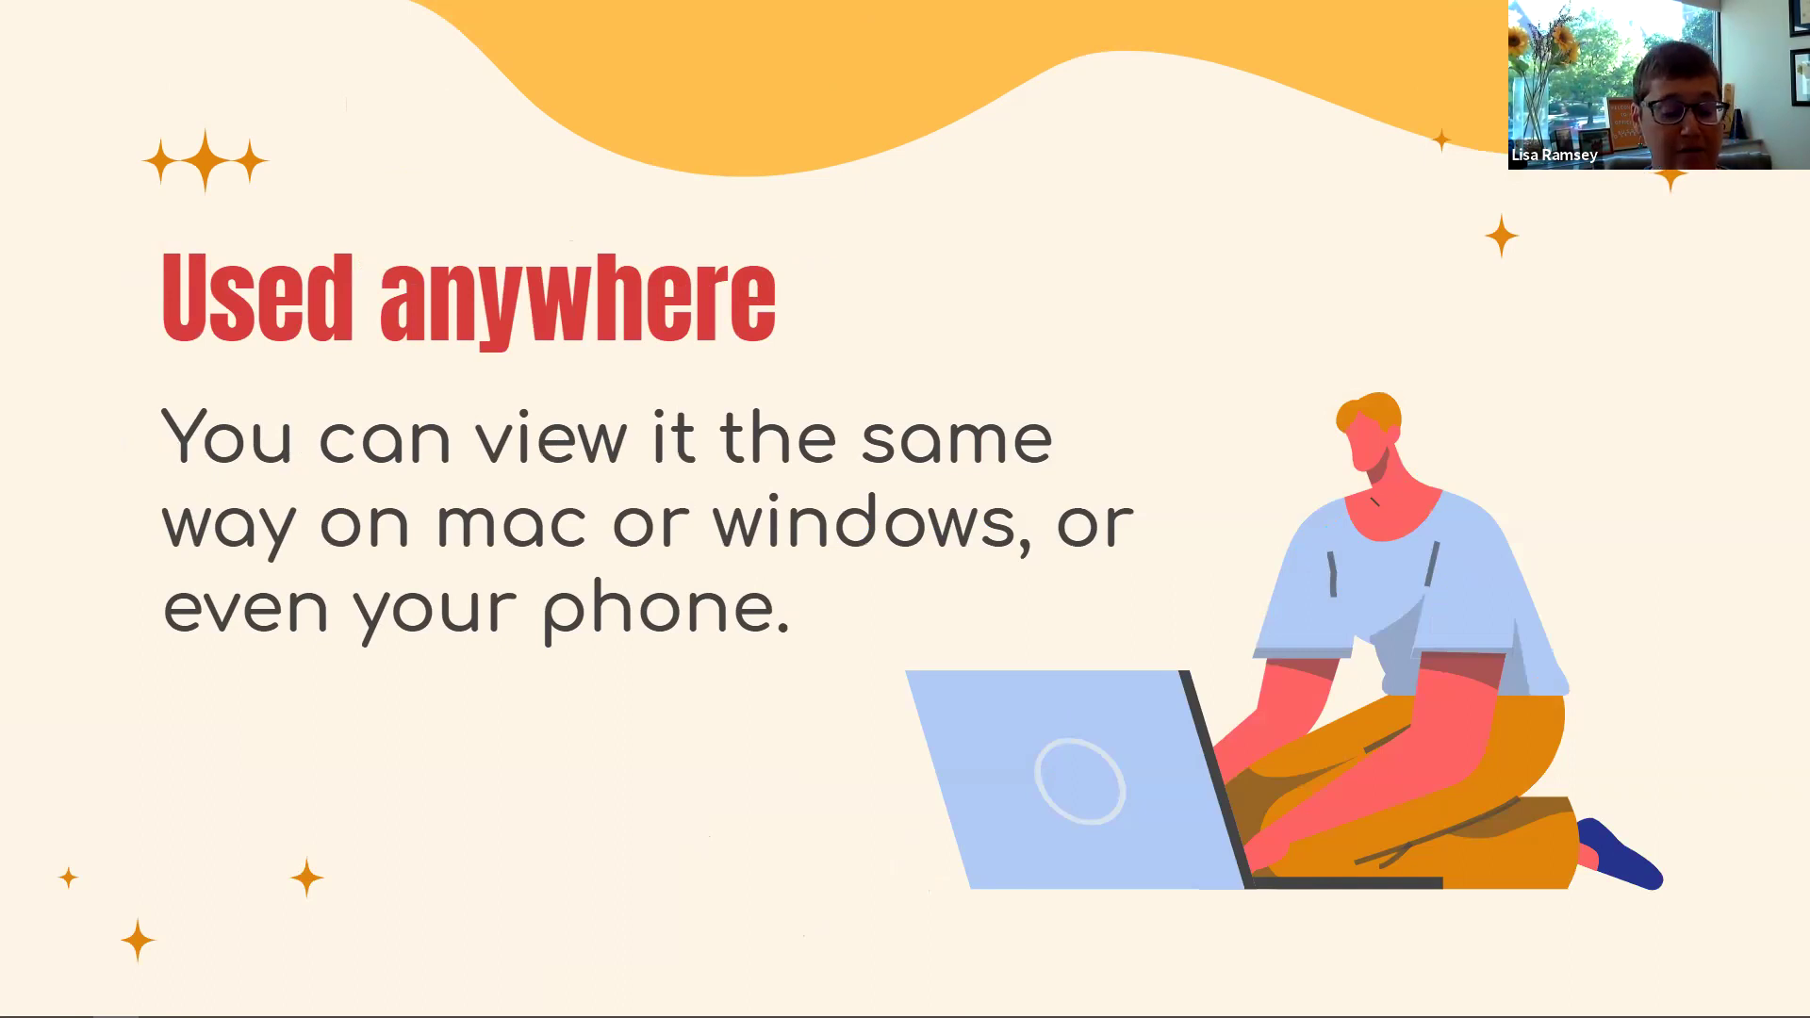
- Advance the slideshow from the 'Used anywhere' slide to the 'Shared easily' slide
key(Right)
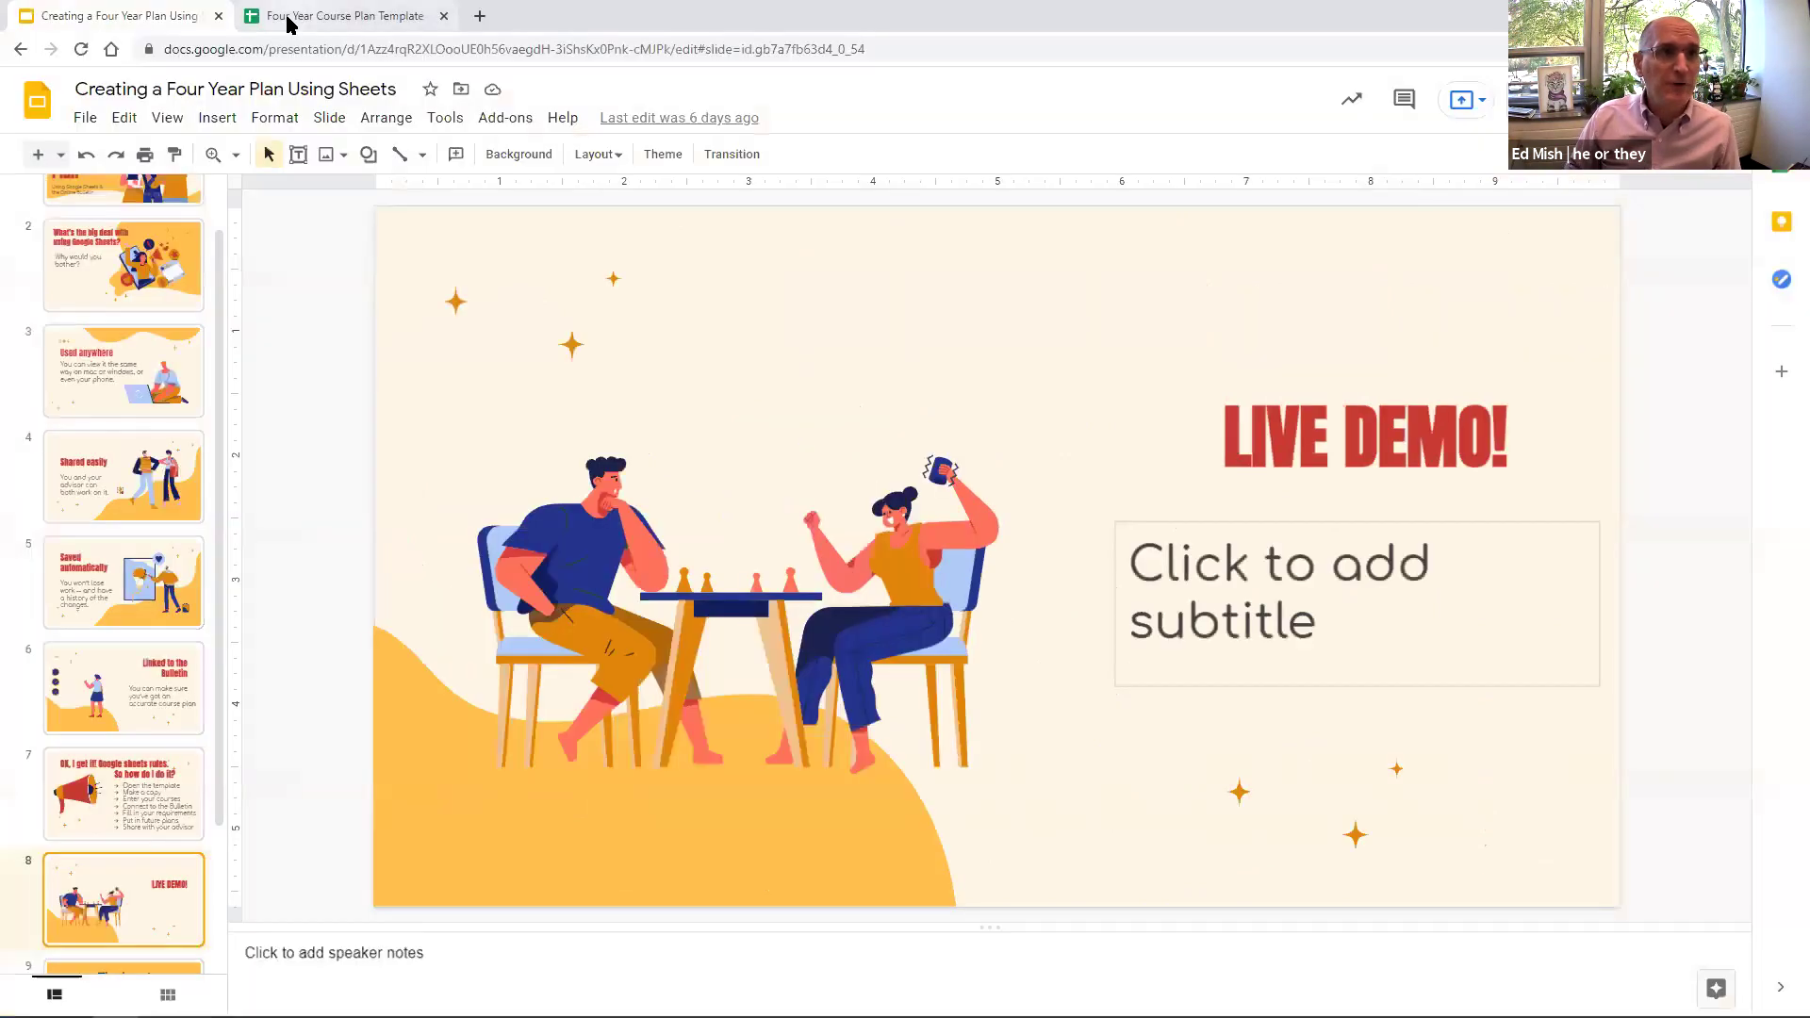
- Switch to the Four Year Course Plan Template spreadsheet and scroll to the top of its EMPTY sheet
click(287, 18)
scroll(1066, 594, up, 2)
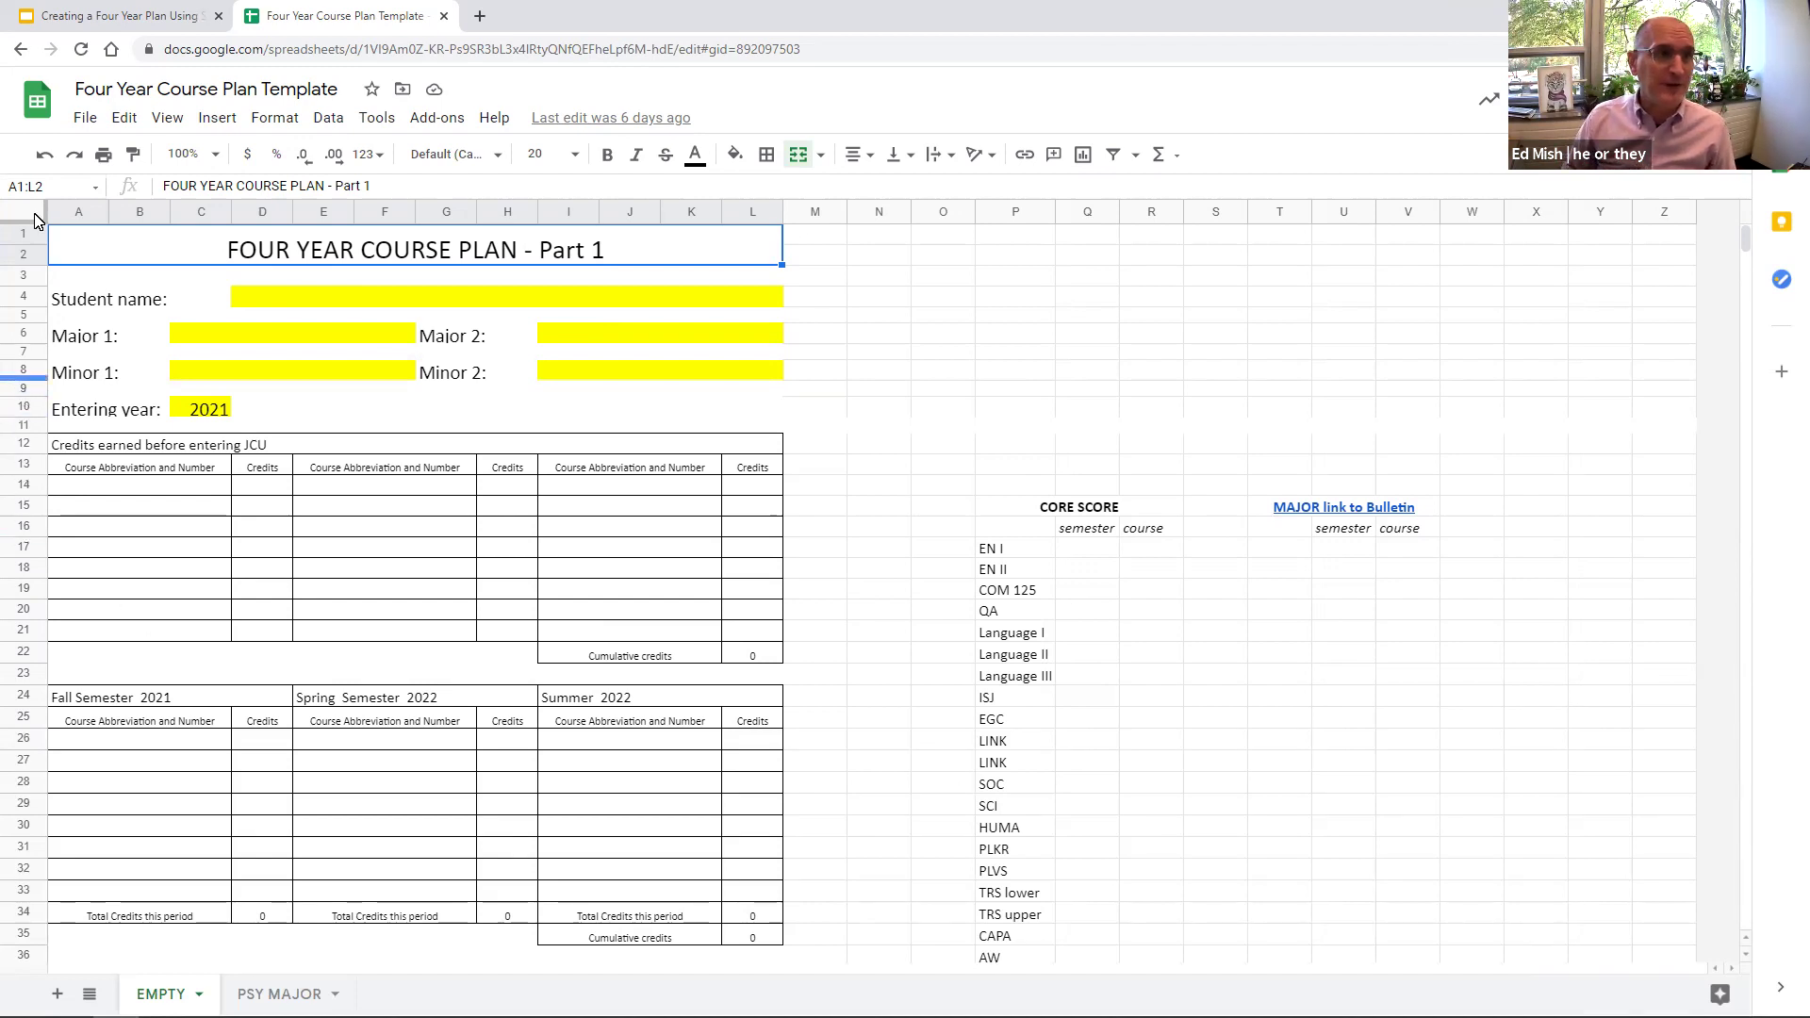
- Make a copy of the template and name it 'Ed's Four Year Course Plan'
click(83, 118)
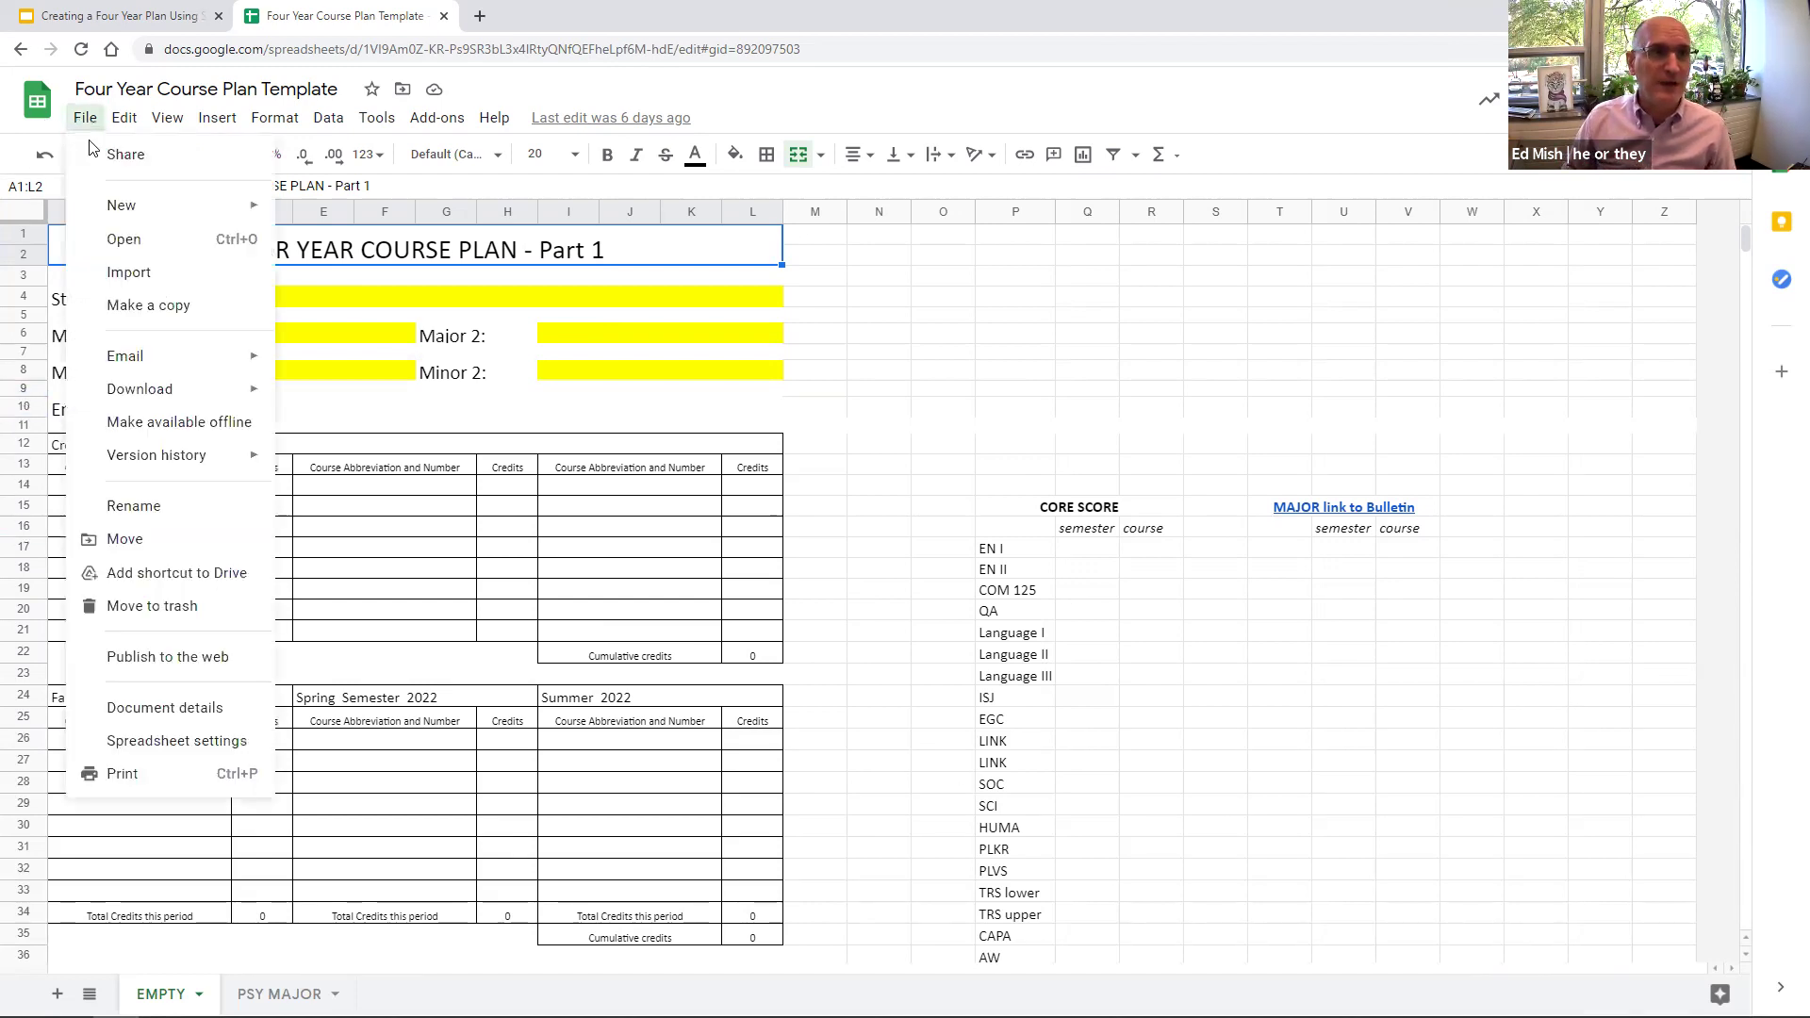
click(113, 307)
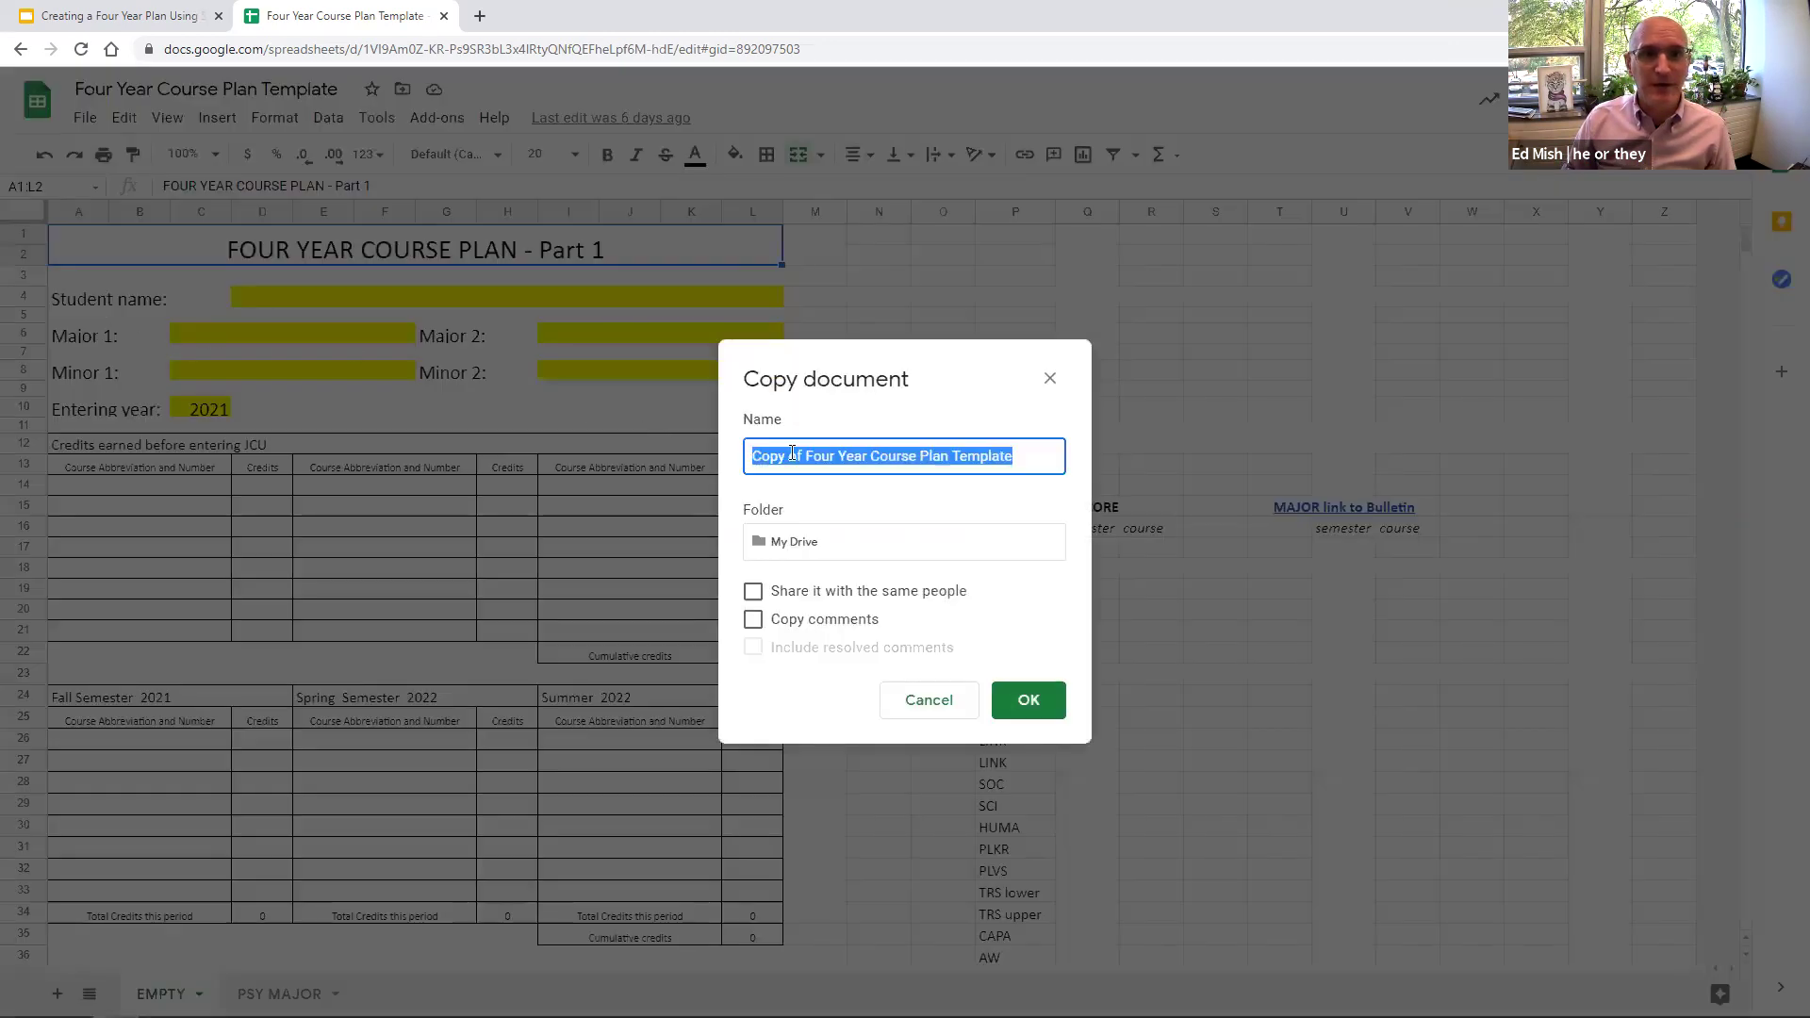
click(1058, 464)
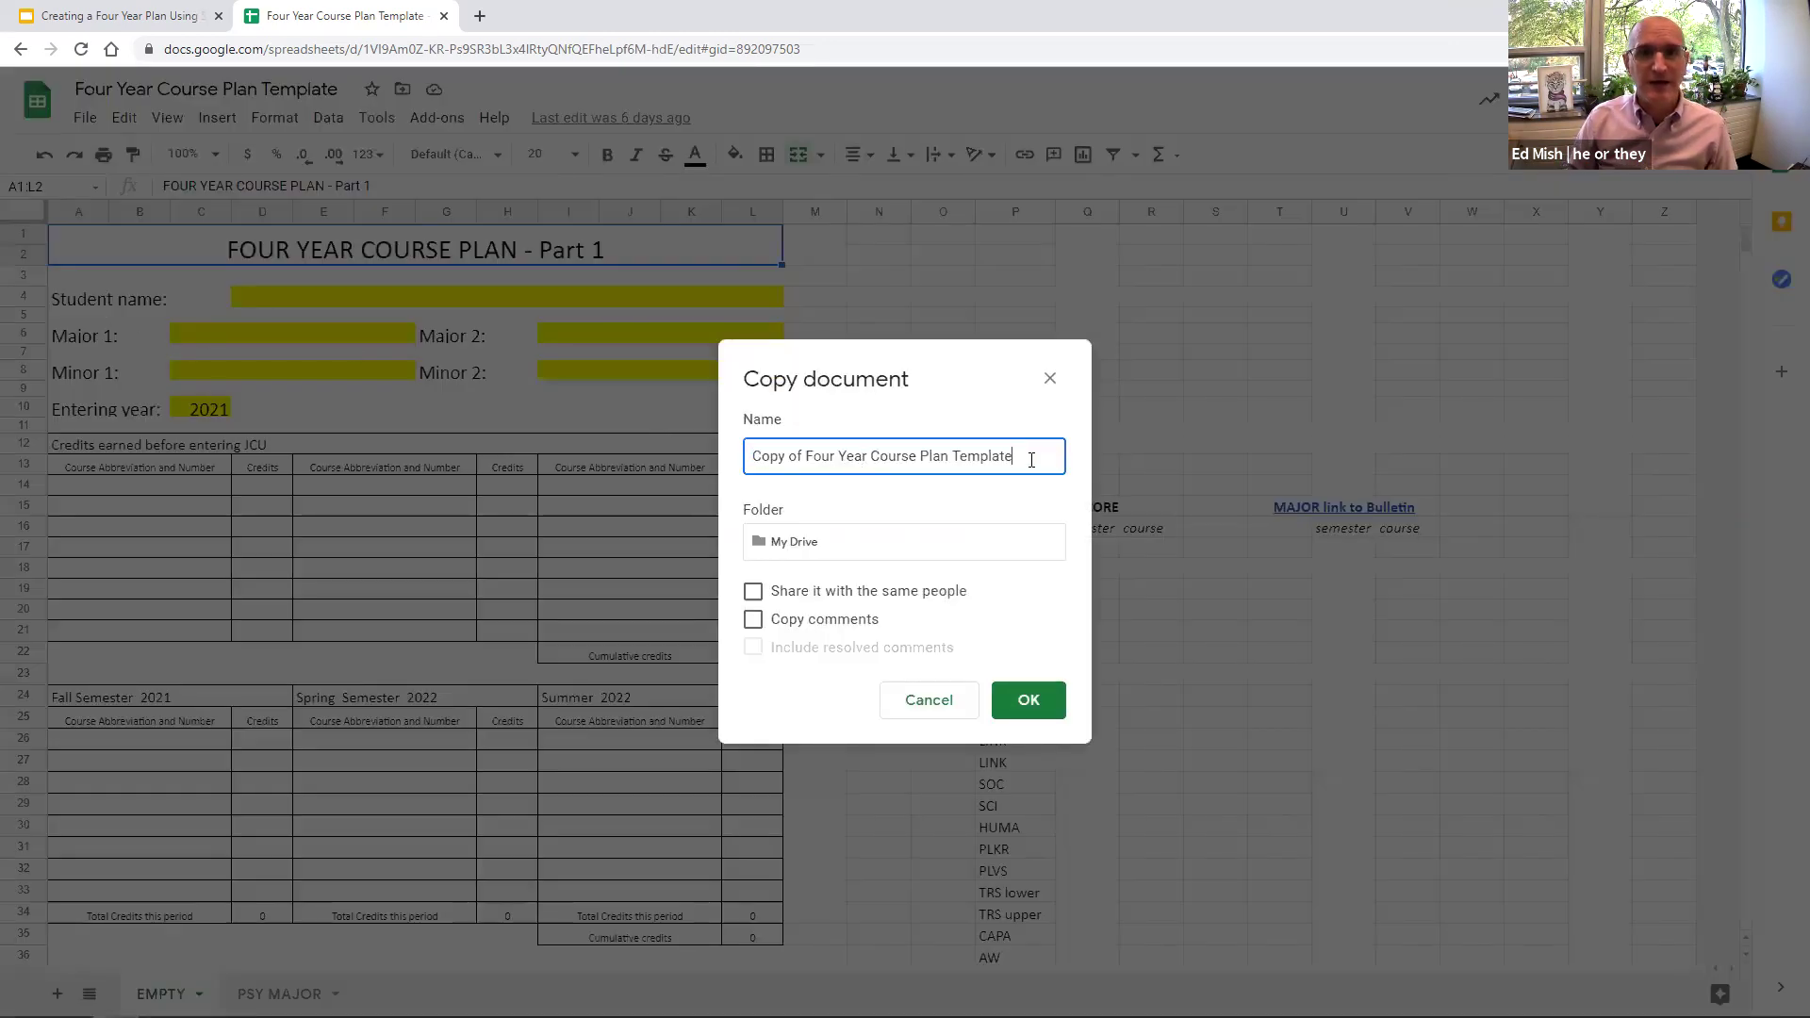
key(BackSpace)
key(BackSpace)
key(BackSpace)
key(BackSpace)
key(BackSpace)
key(BackSpace)
key(BackSpace)
key(BackSpace)
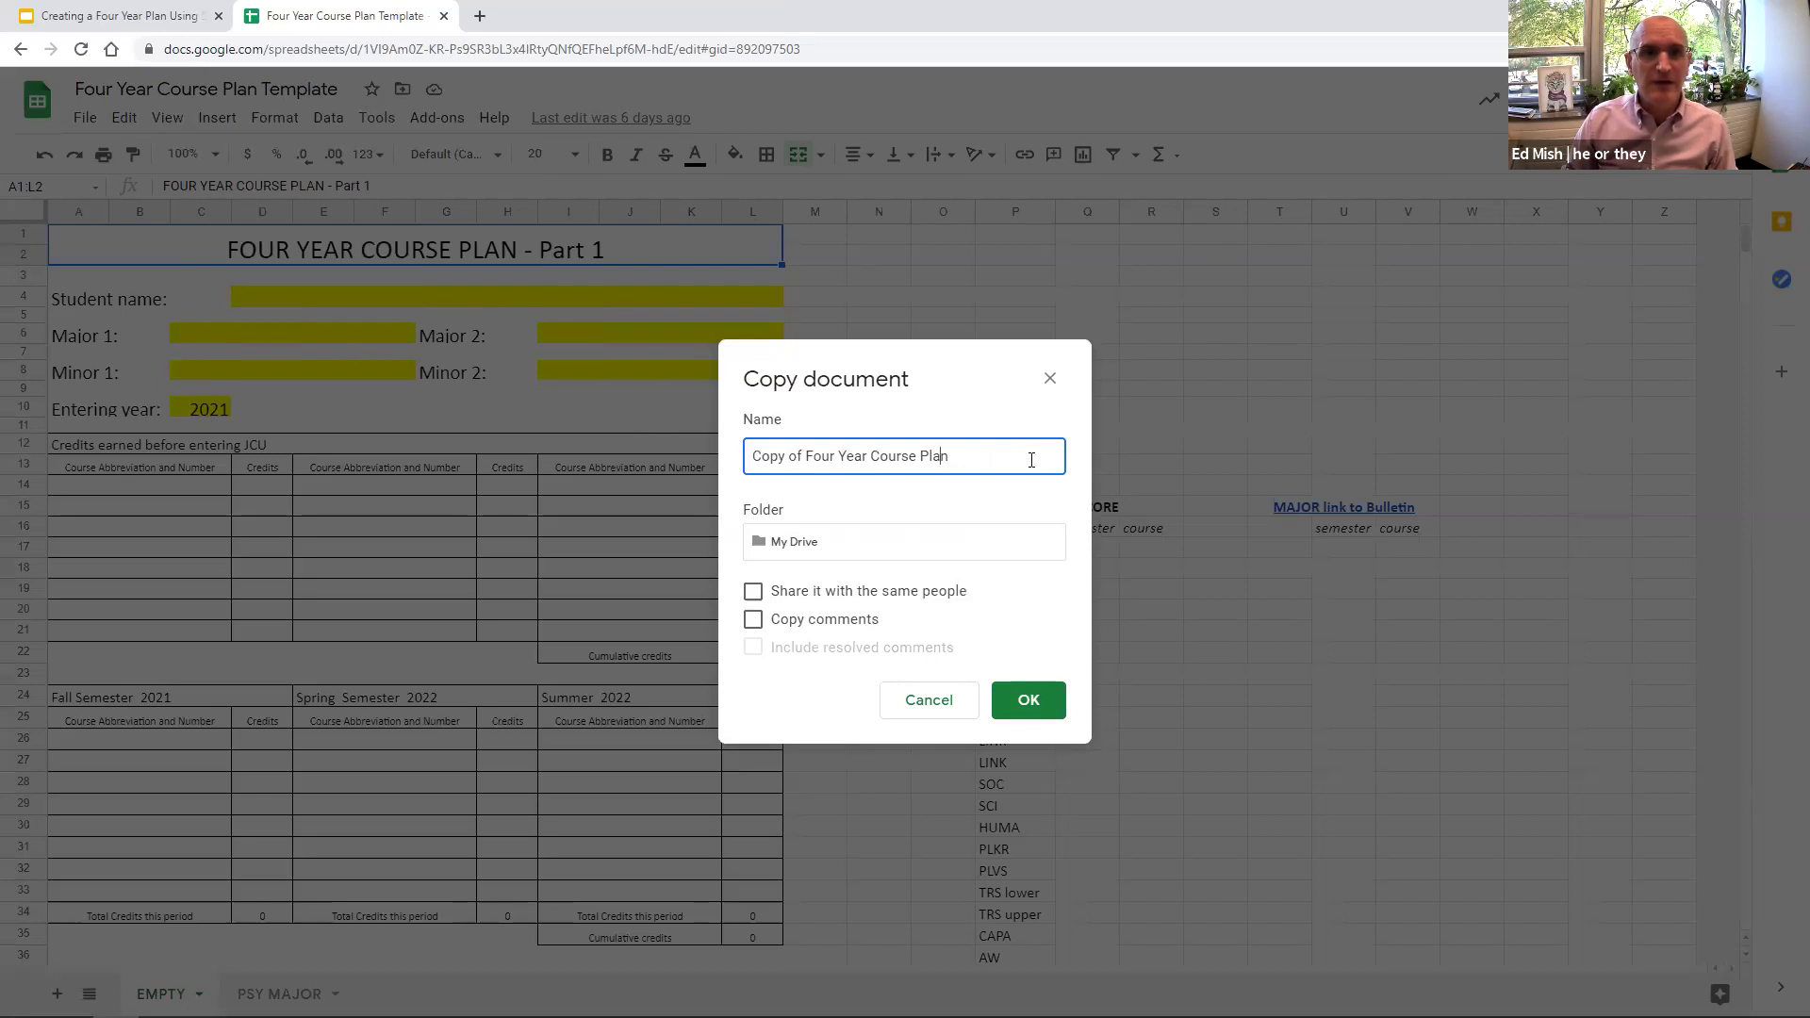
key(BackSpace)
key(BackSpace)
key(BackSpace)
key(BackSpace)
key(BackSpace)
key(BackSpace)
key(BackSpace)
text(Ed's)
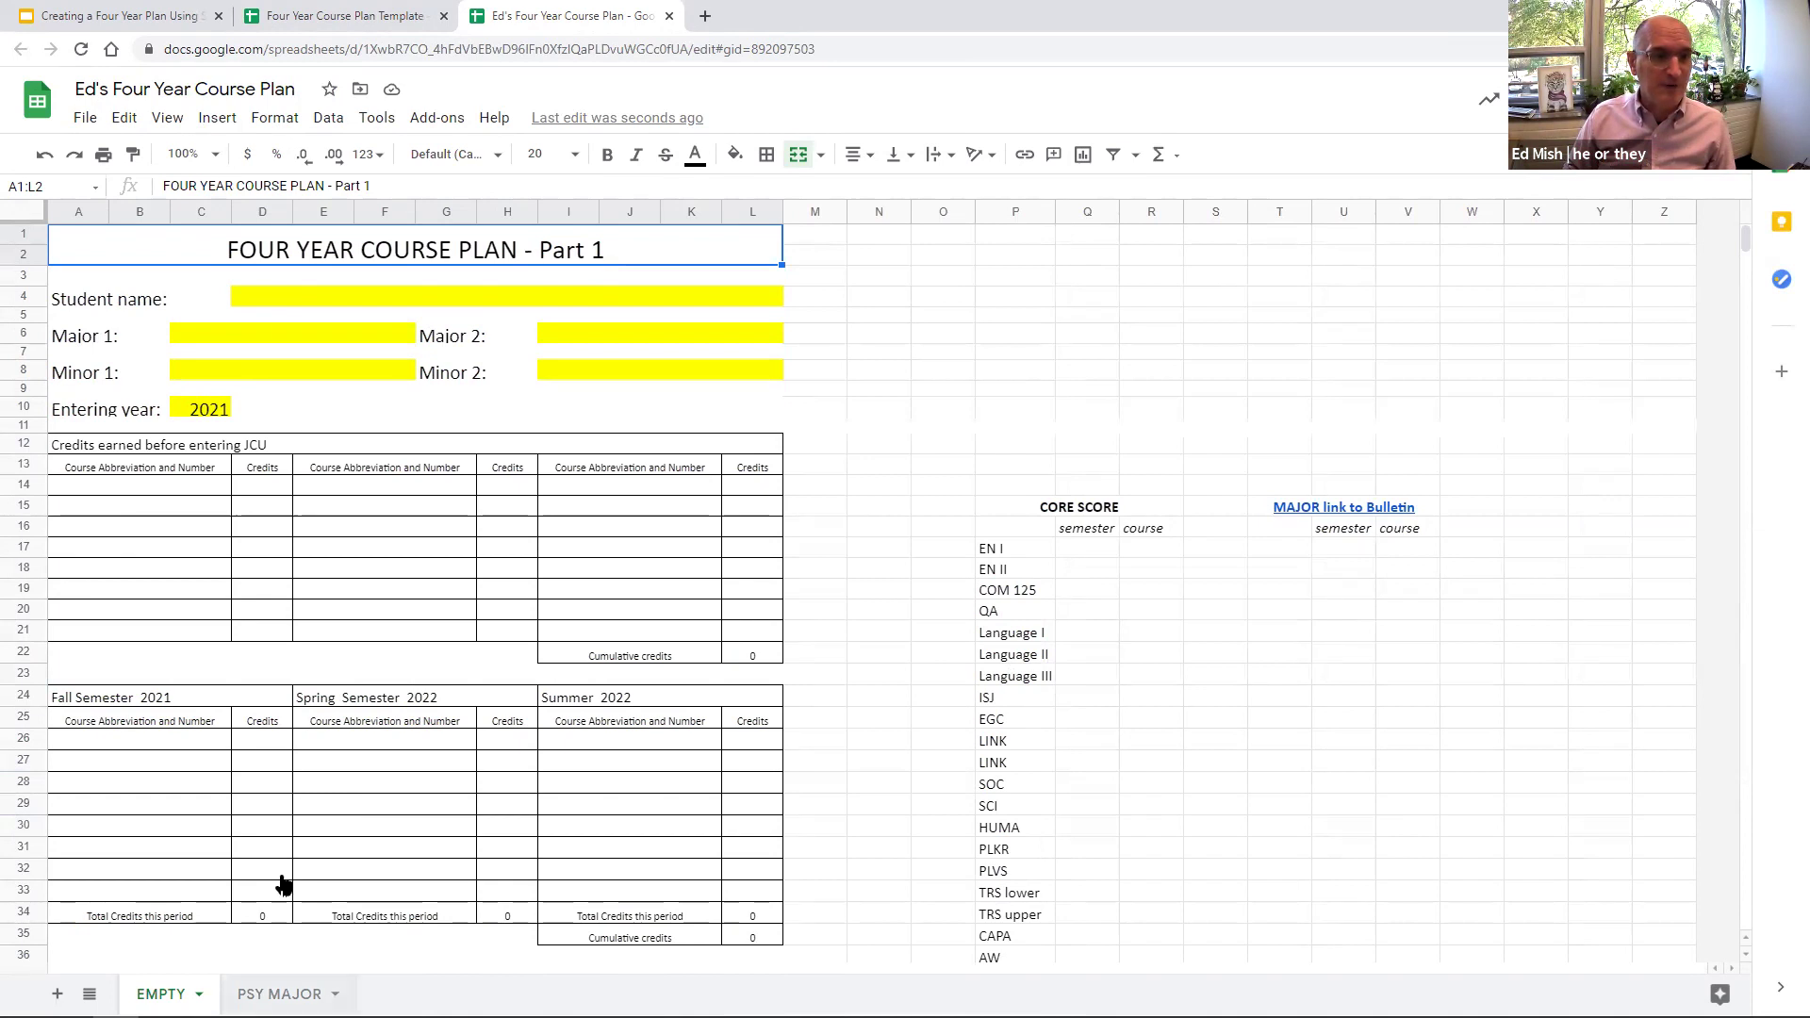
- Switch to the PSY MAJOR sheet and review its Part 1 and Part 2 semester tables
click(341, 992)
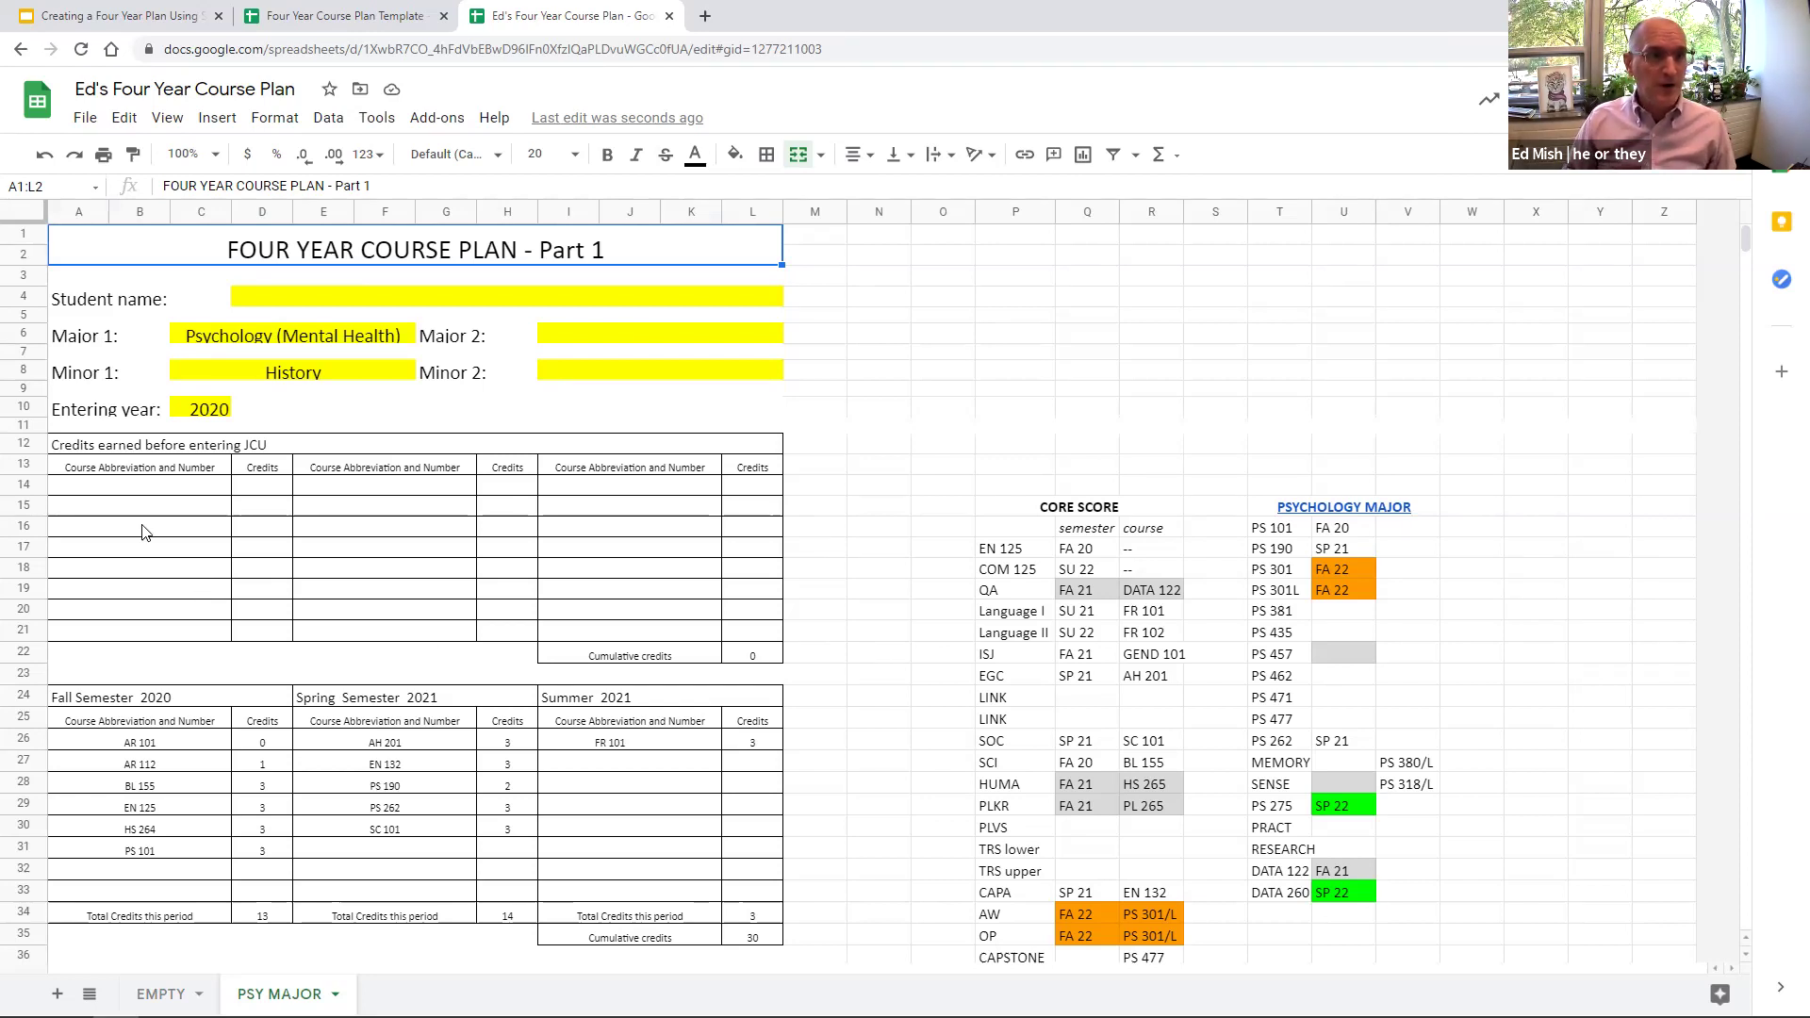
scroll(317, 540, down, 1)
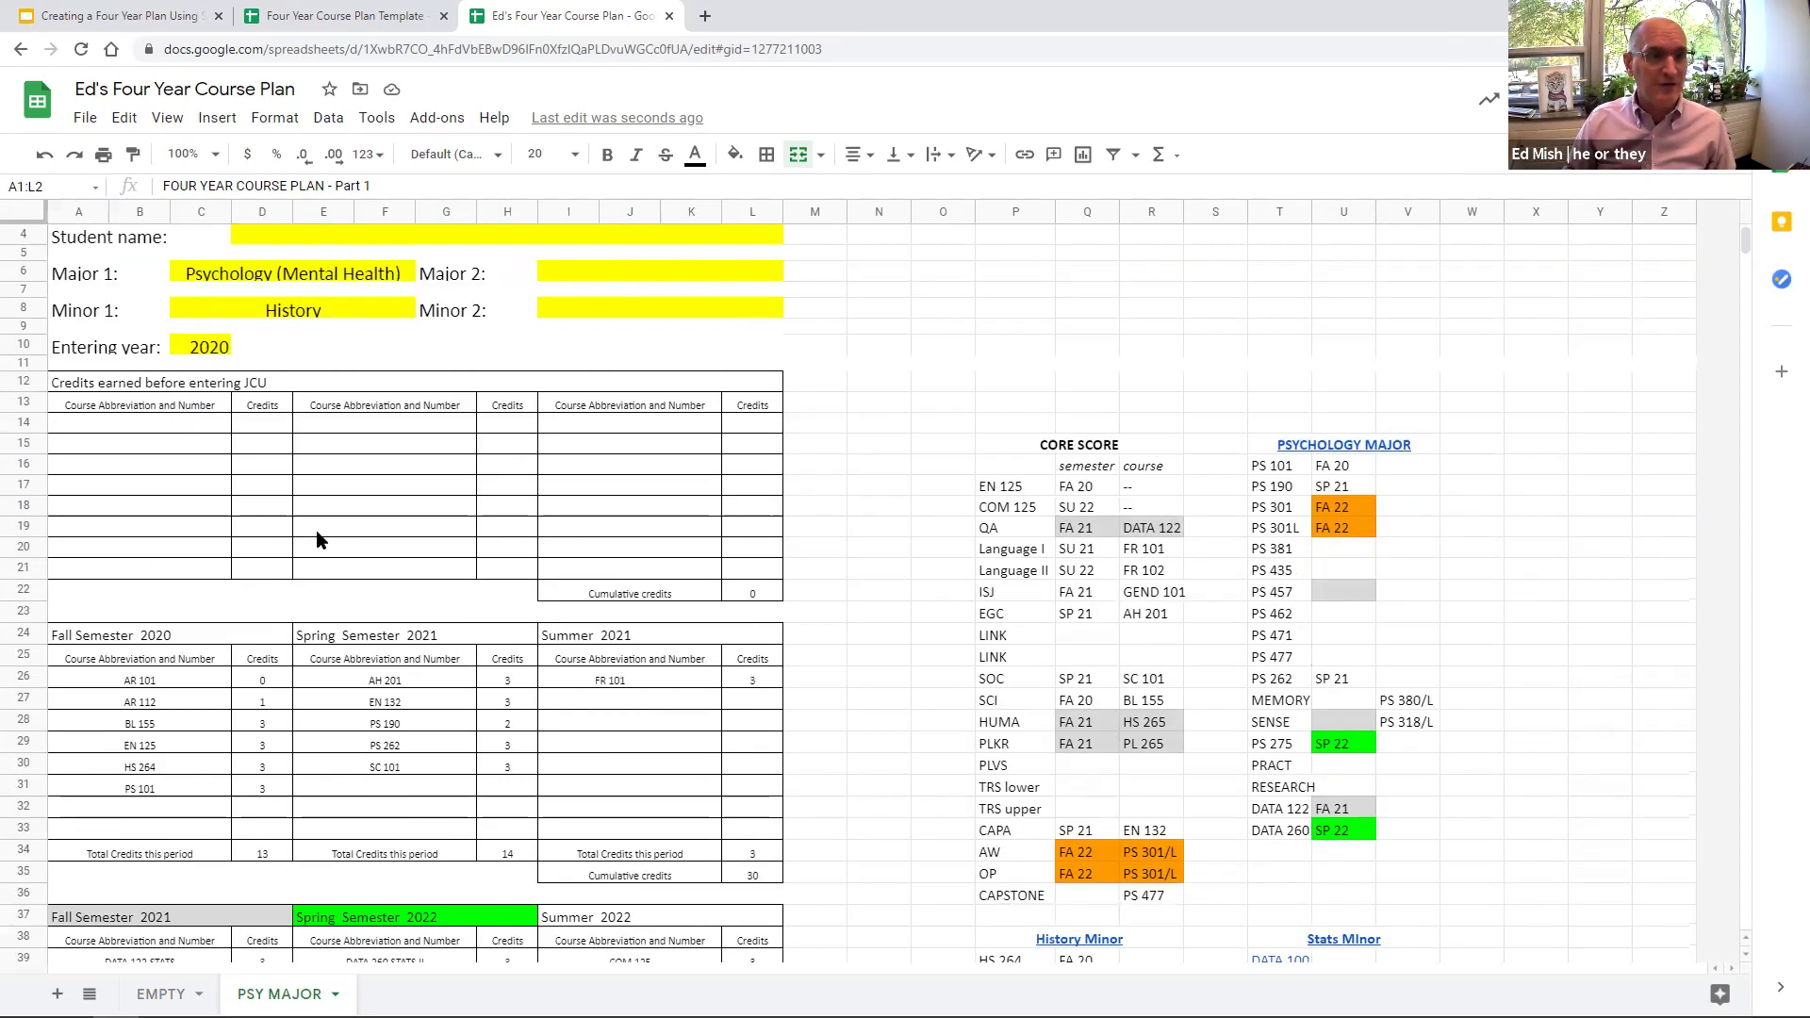
scroll(316, 540, down, 4)
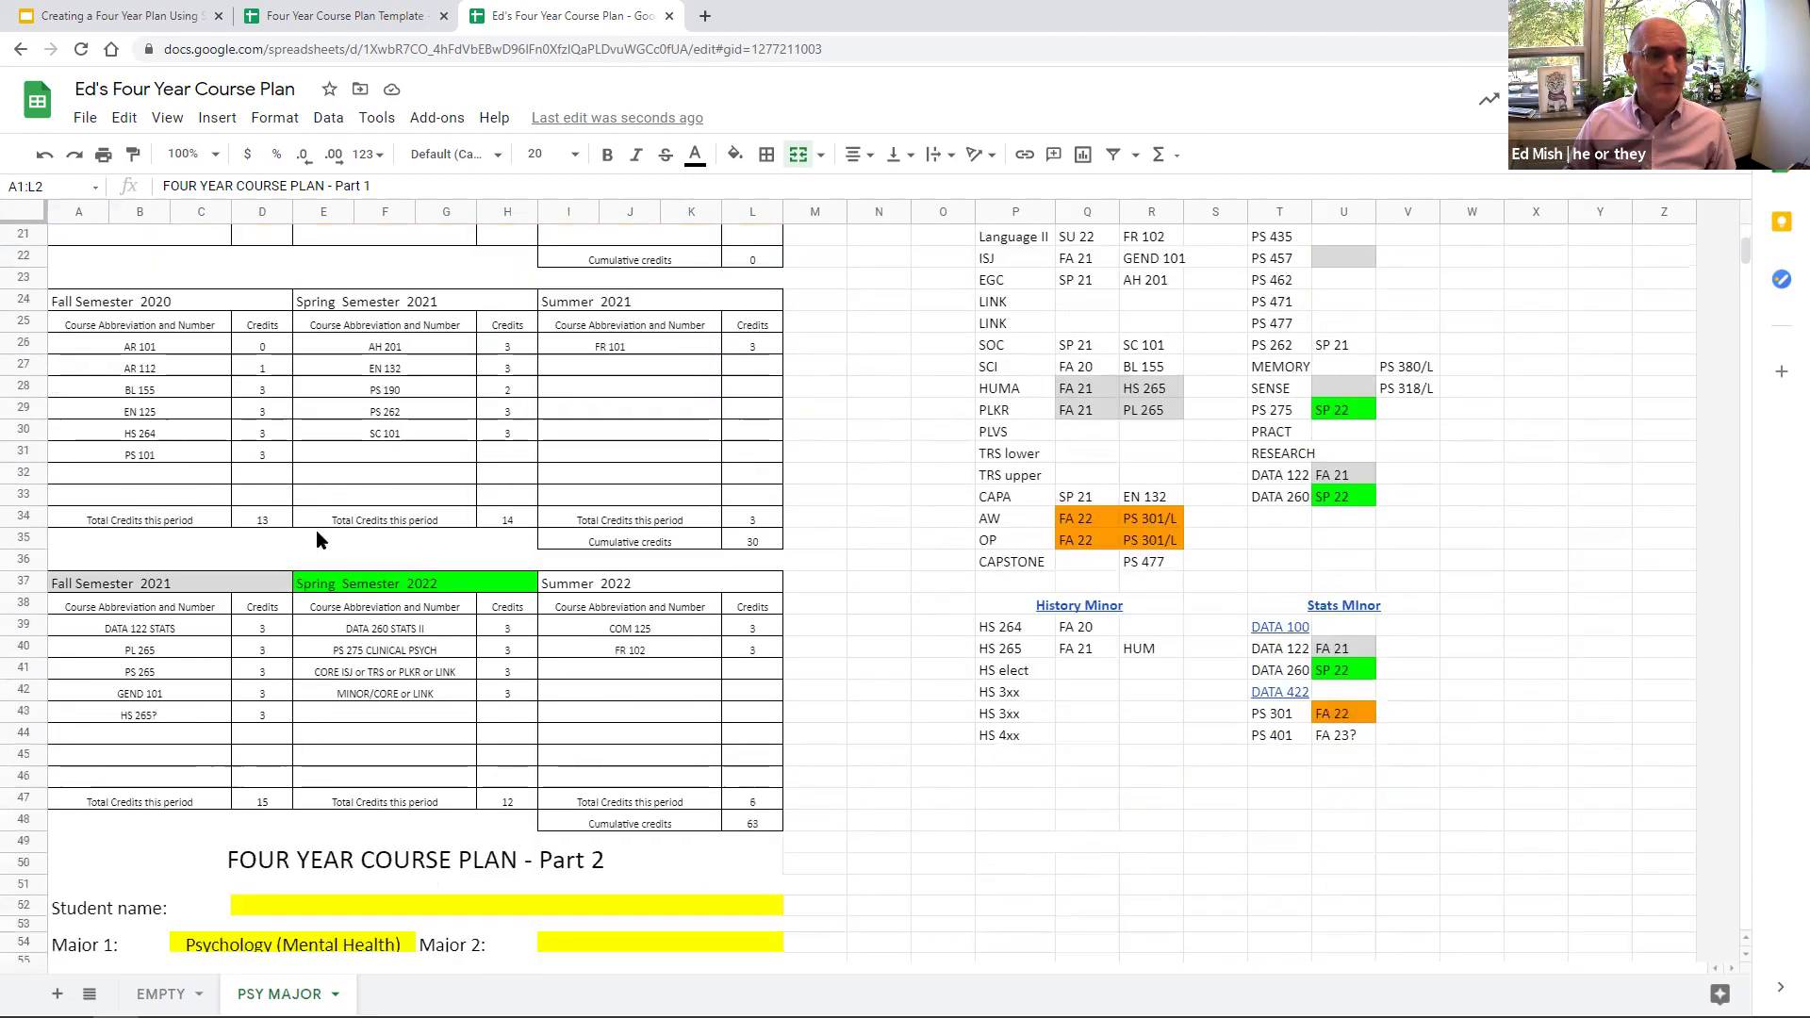
scroll(315, 530, down, 4)
scroll(317, 539, up, 6)
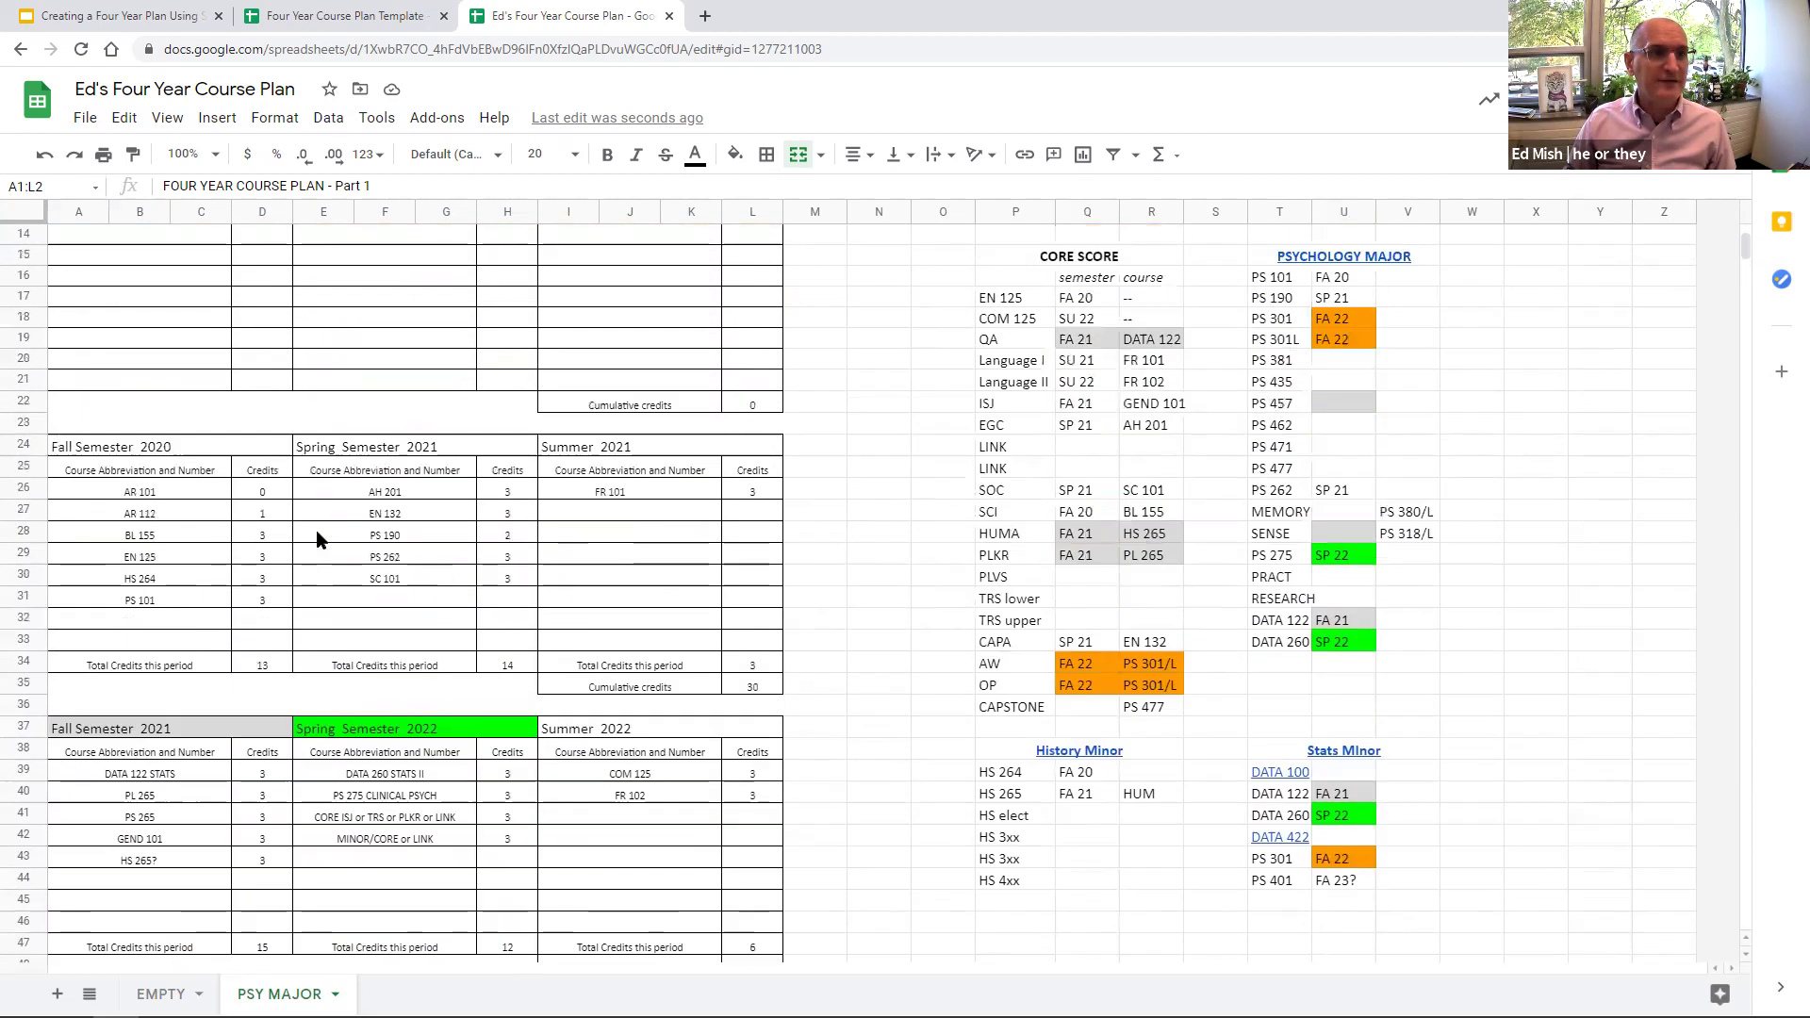
scroll(317, 540, up, 3)
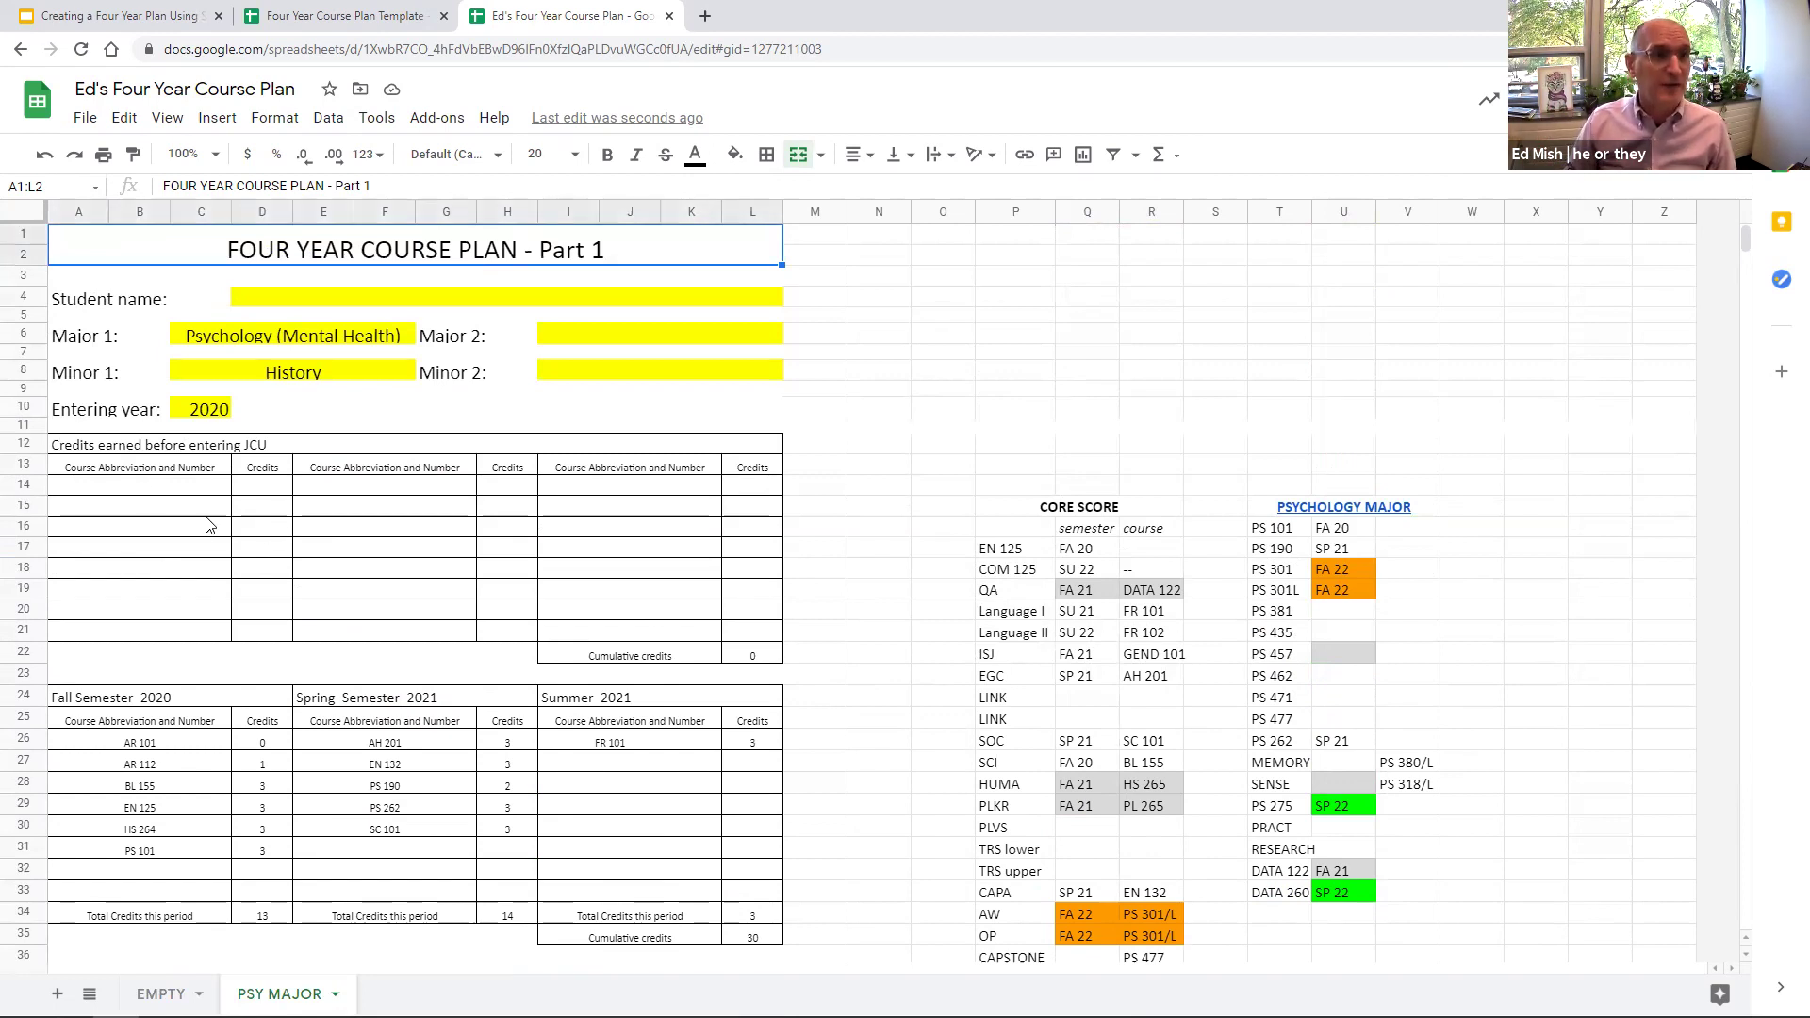
scroll(209, 525, down, 4)
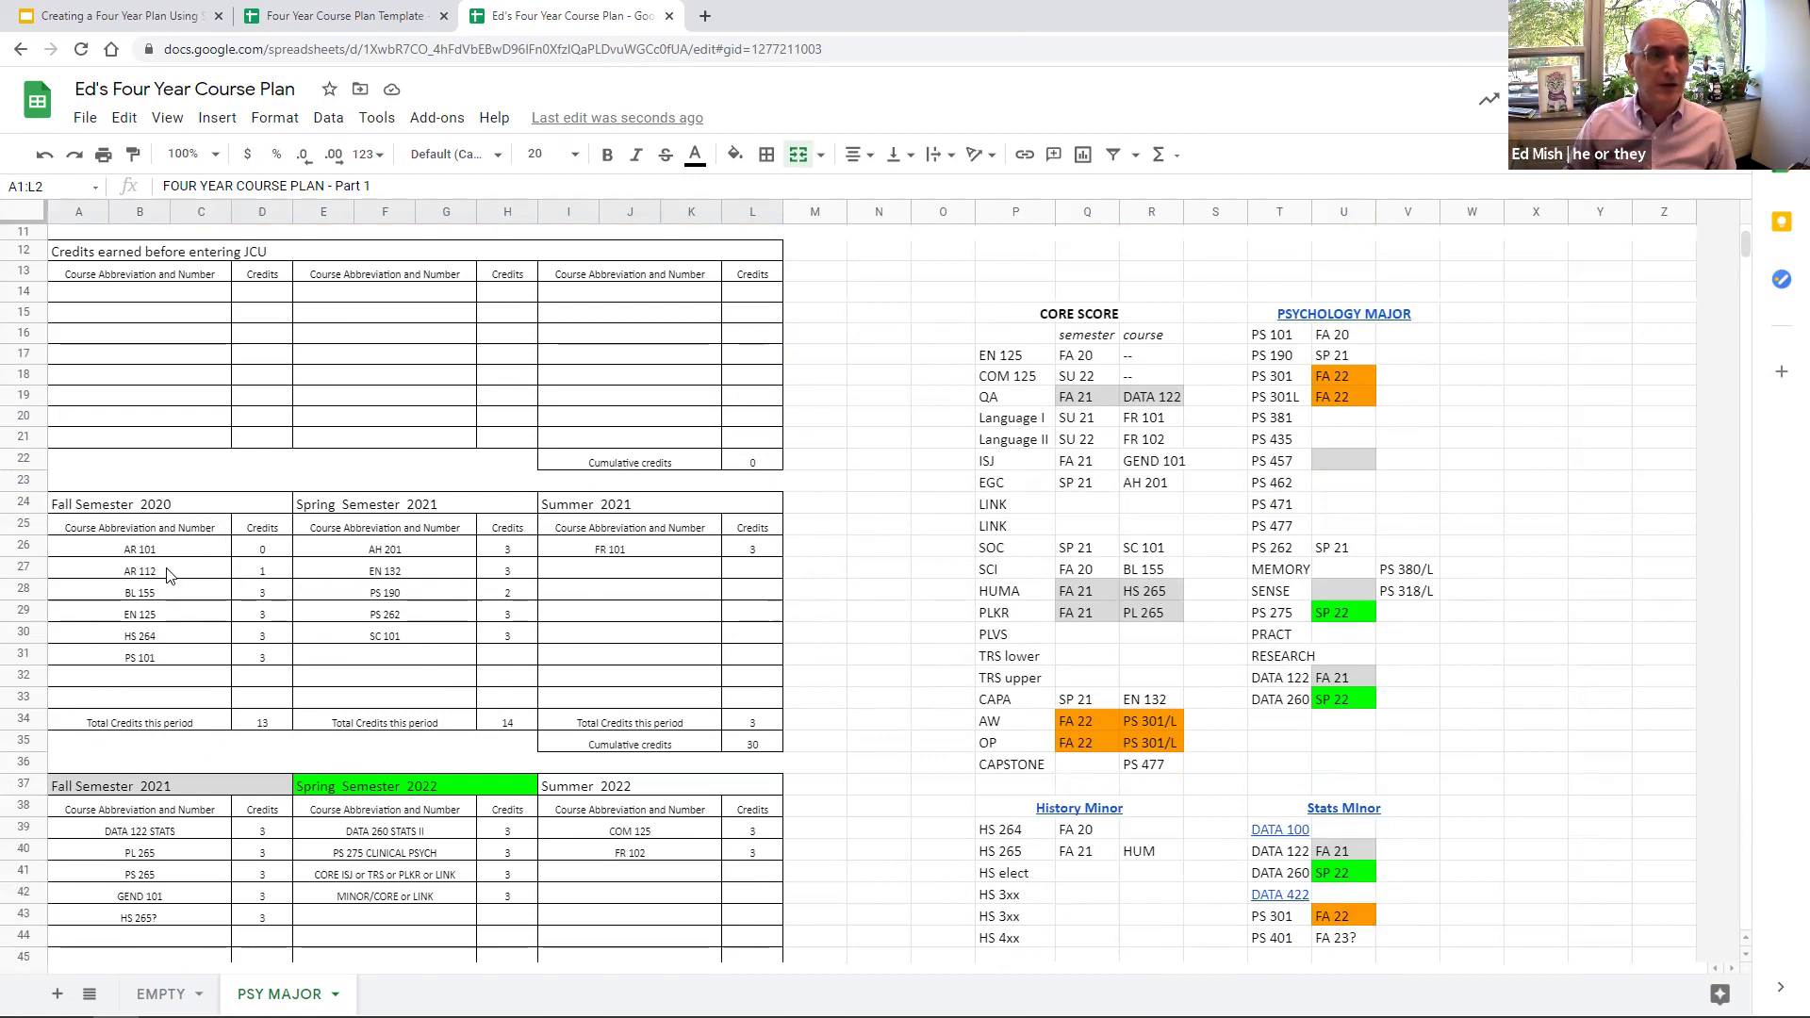
scroll(697, 584, down, 3)
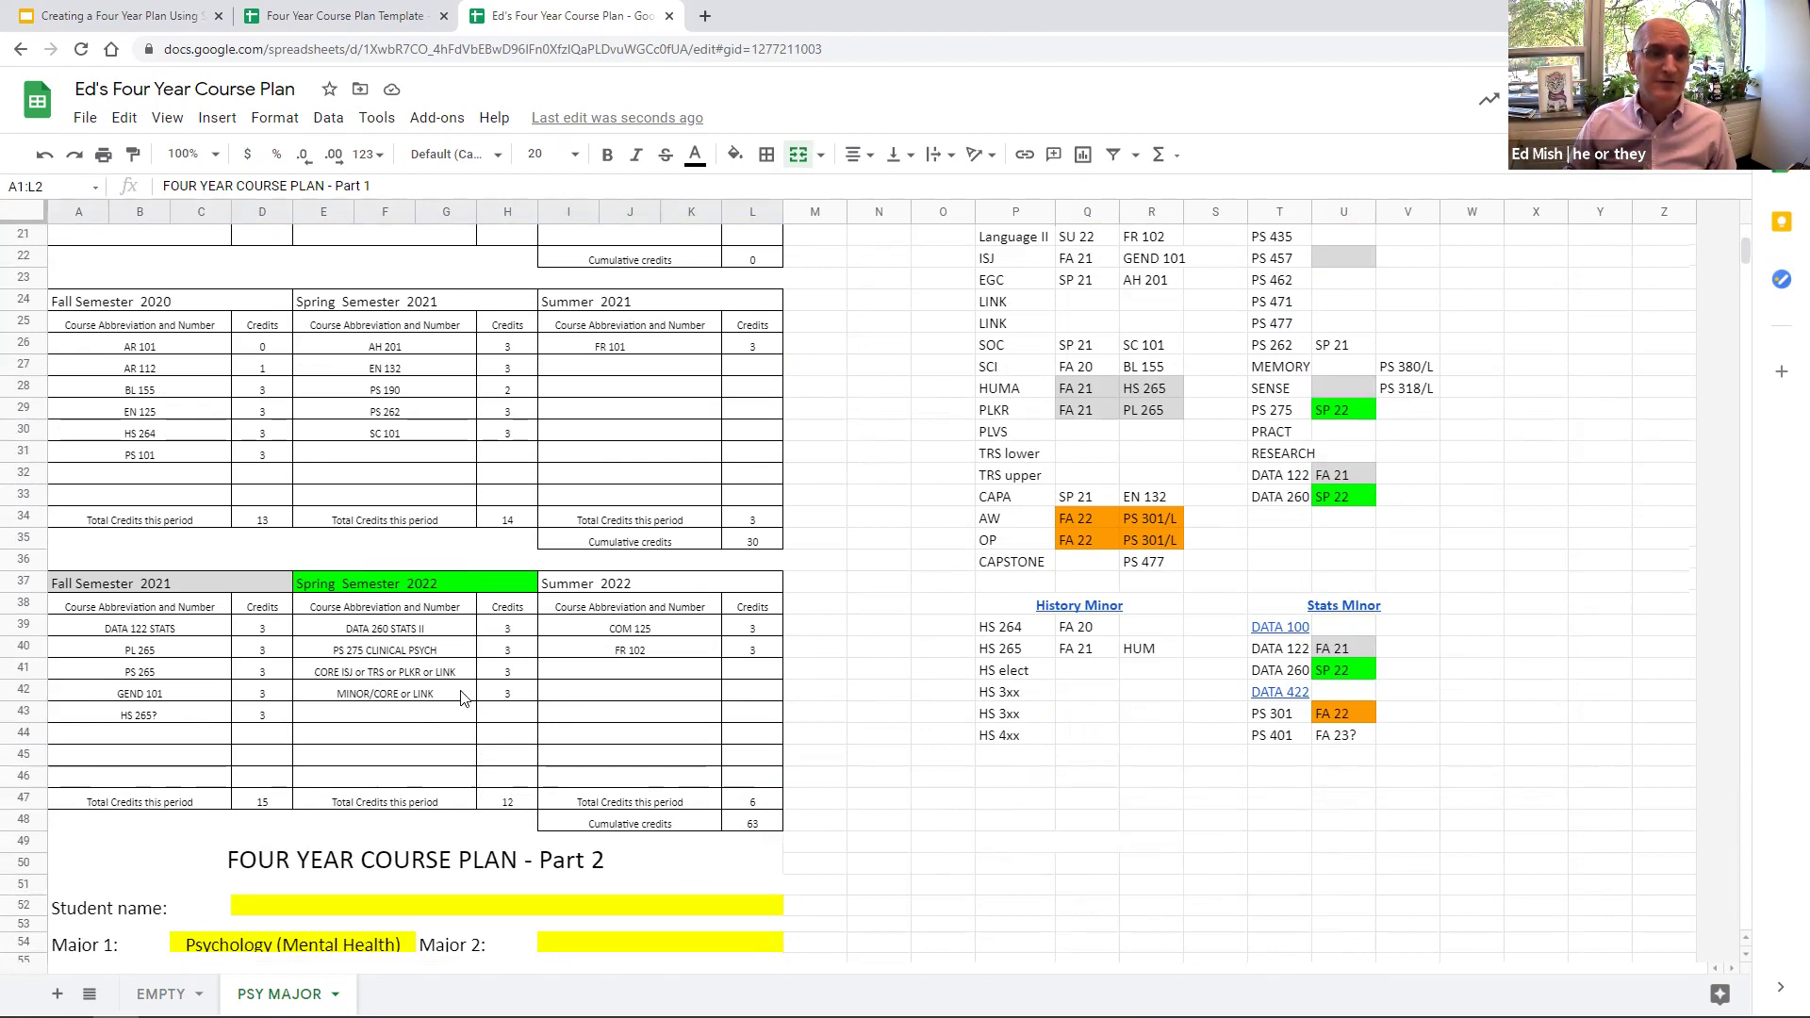
scroll(654, 671, down, 5)
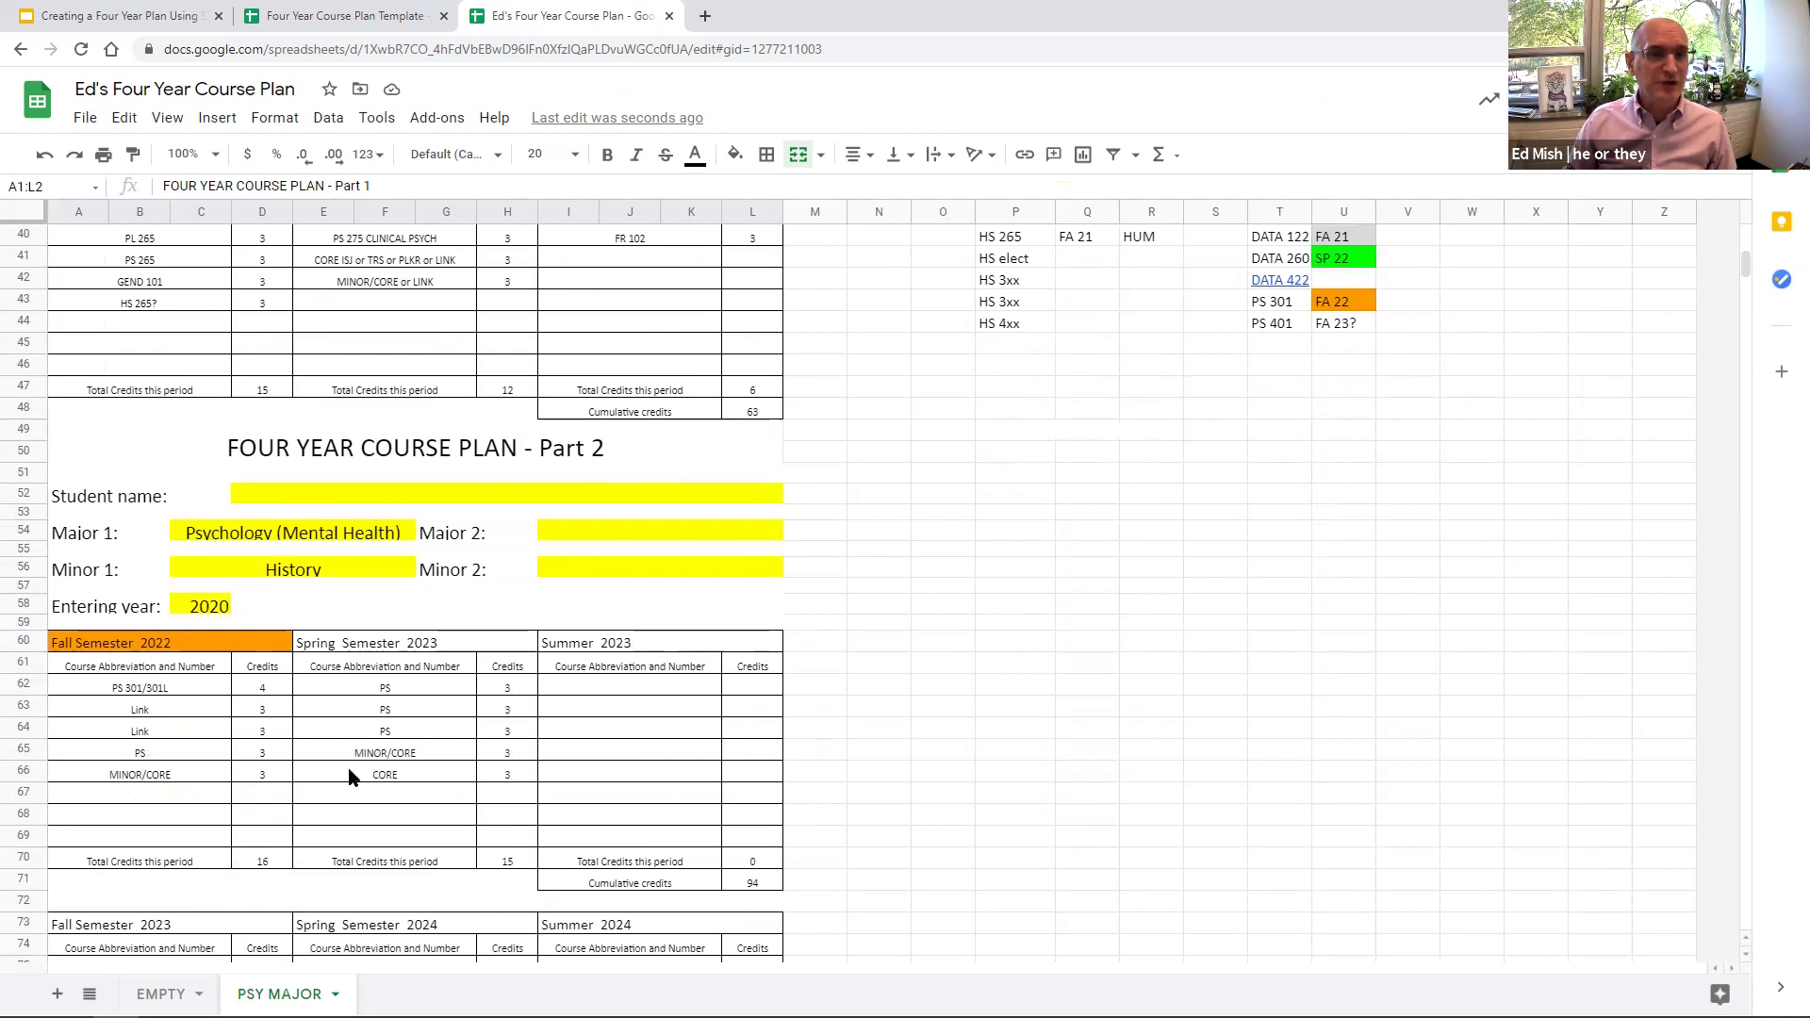
scroll(353, 769, down, 3)
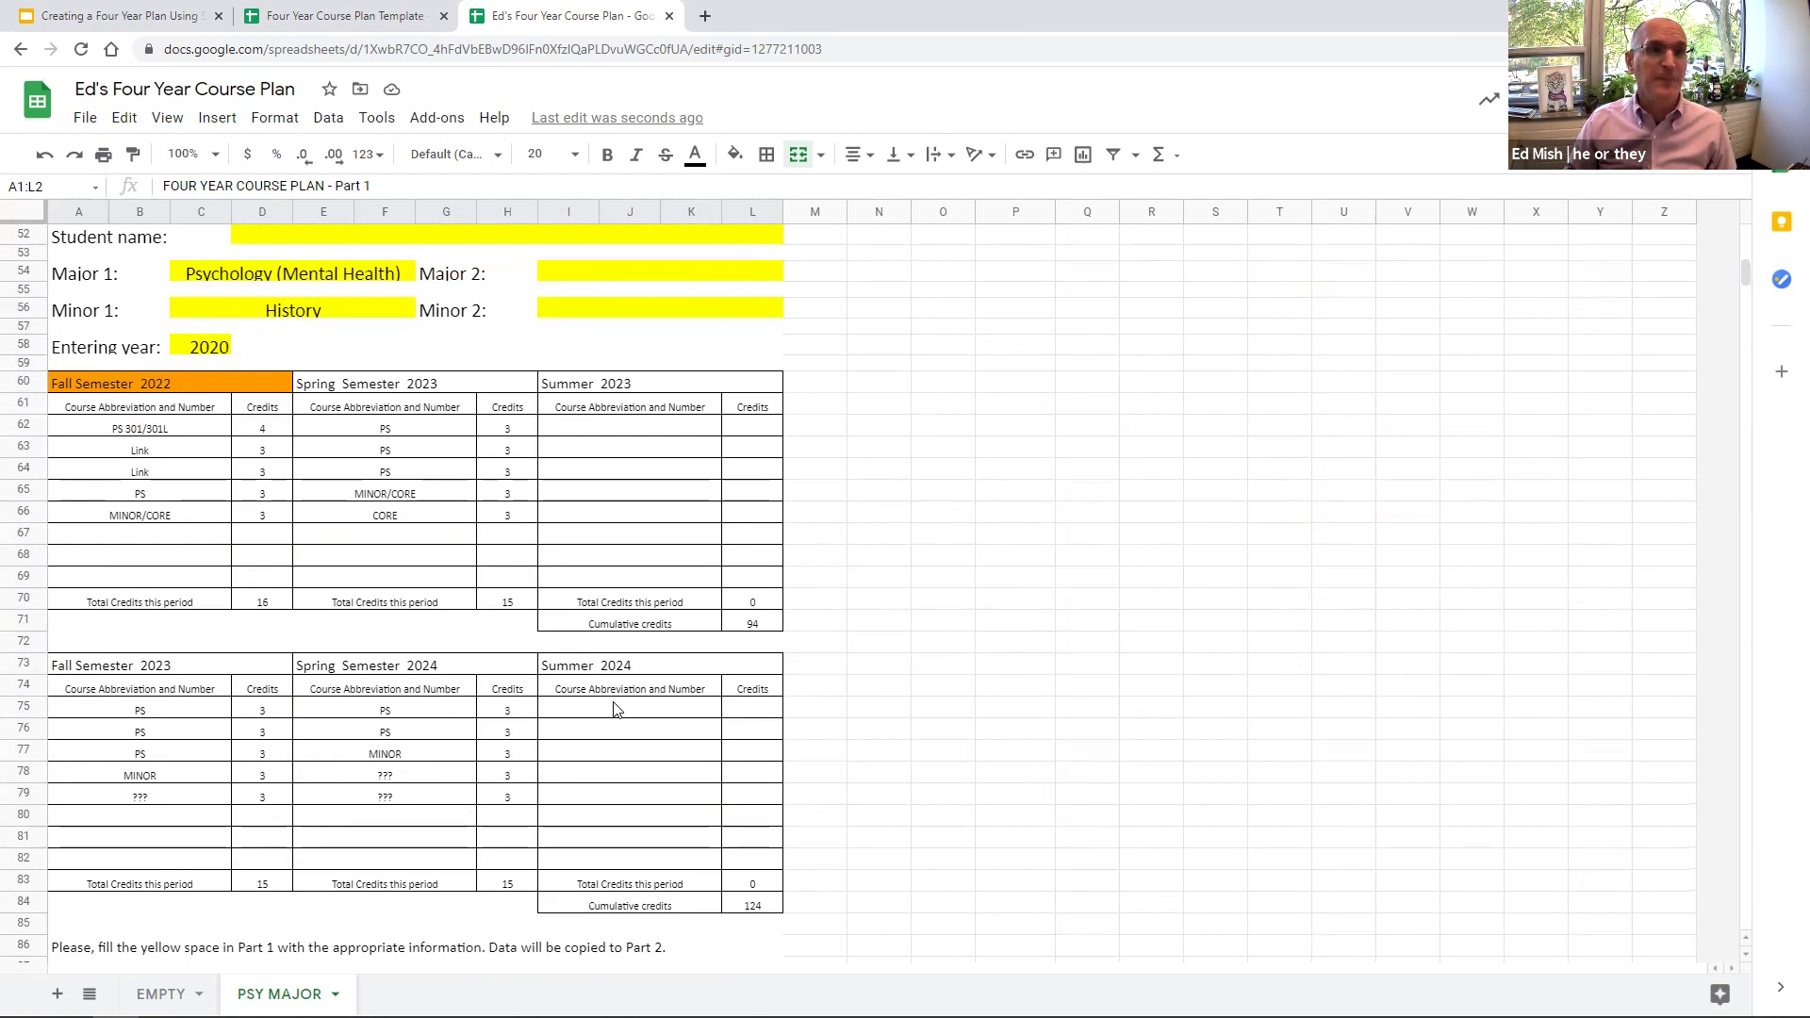
scroll(613, 709, up, 8)
scroll(612, 709, up, 8)
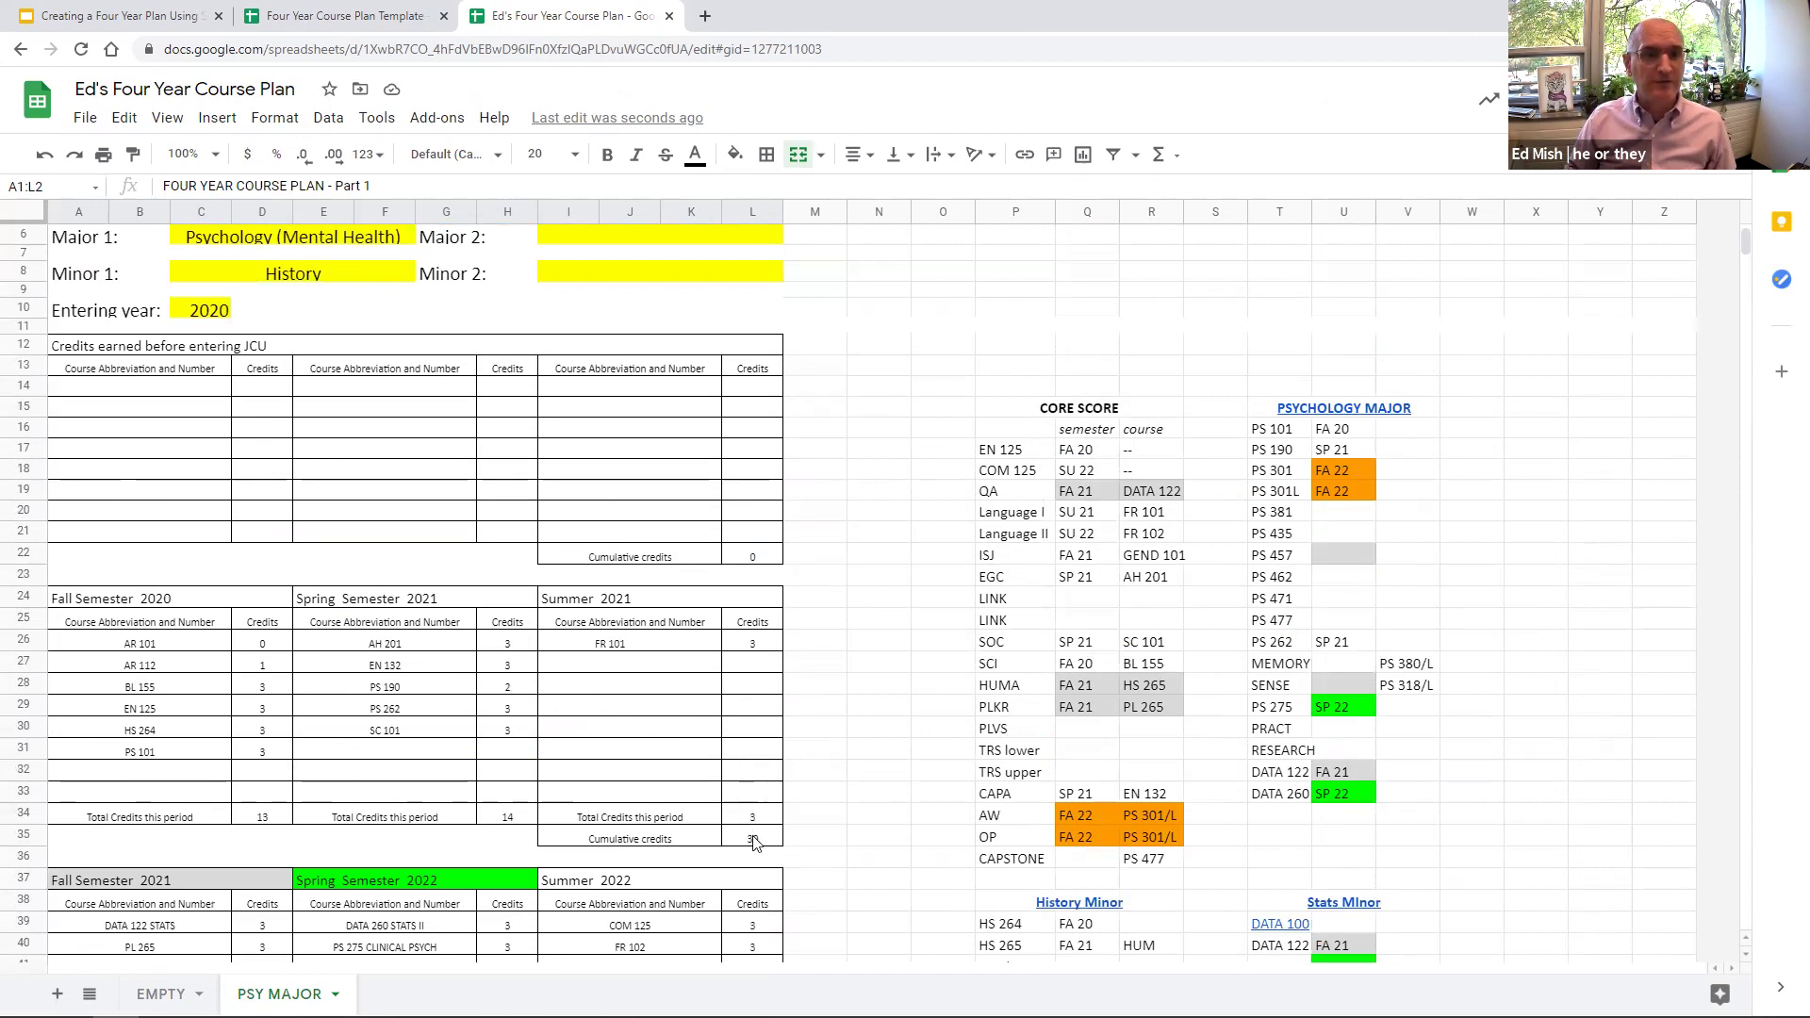
scroll(754, 841, down, 5)
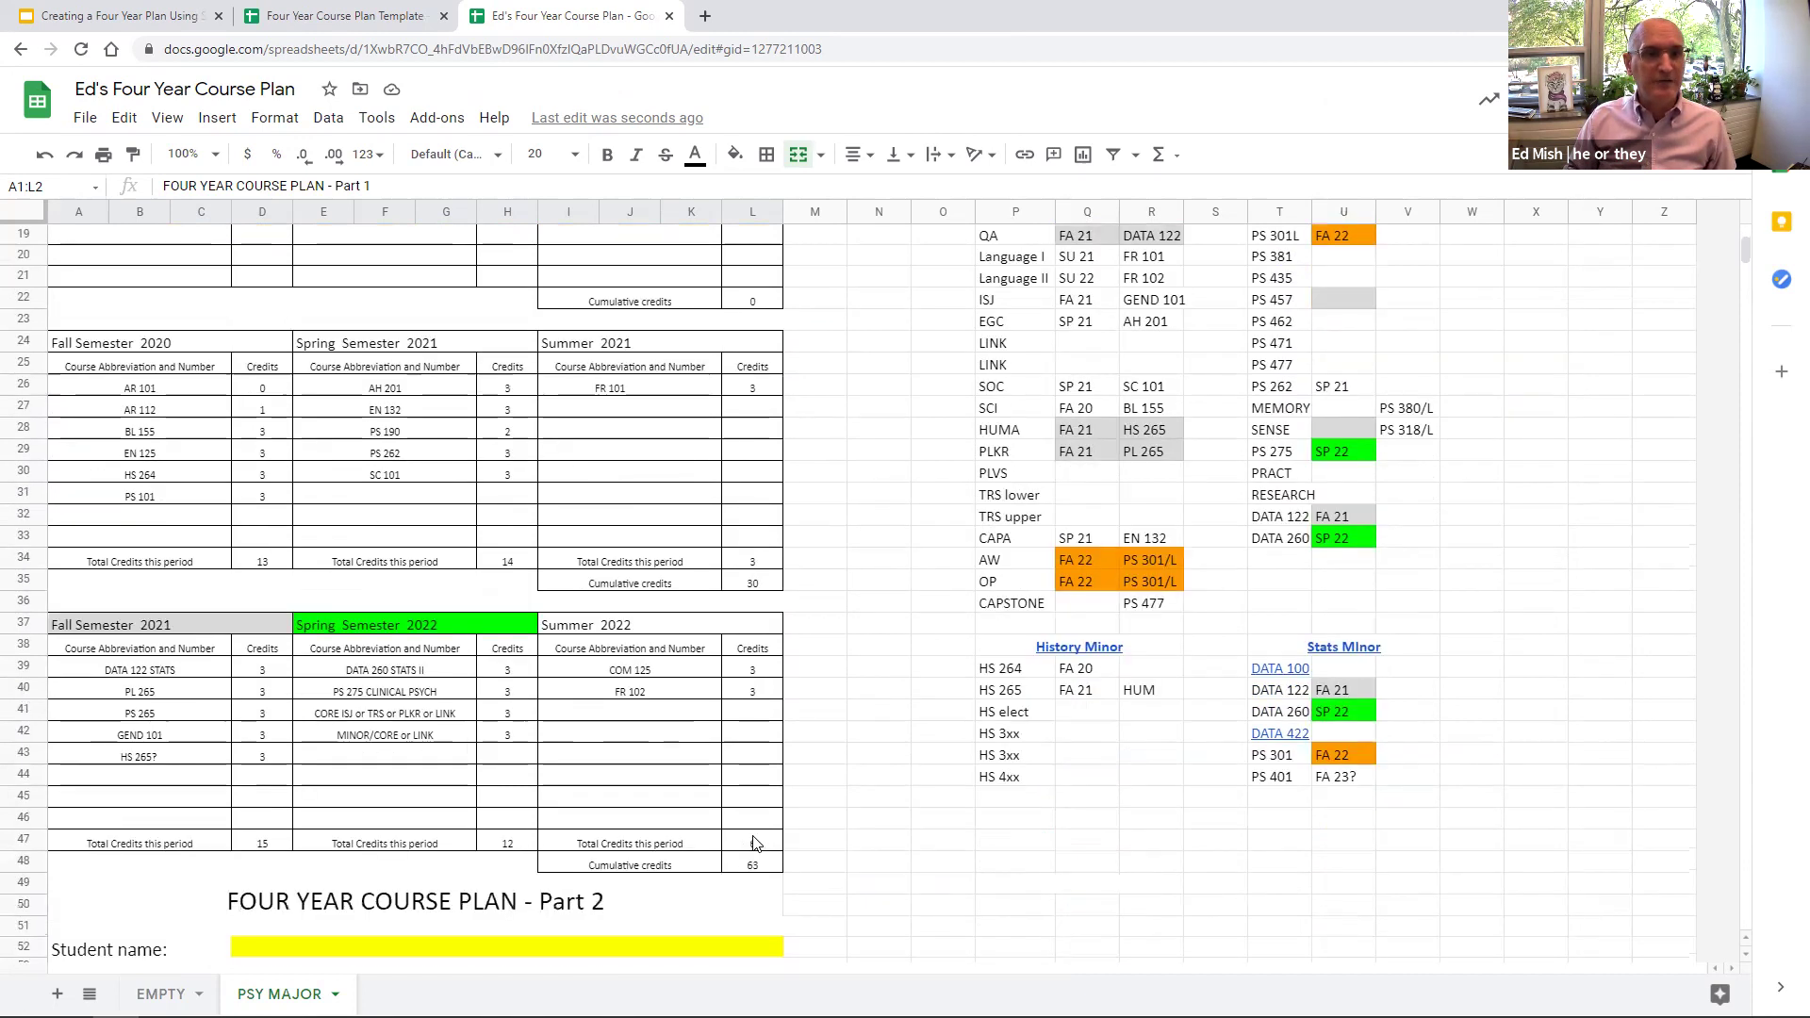
scroll(754, 842, down, 3)
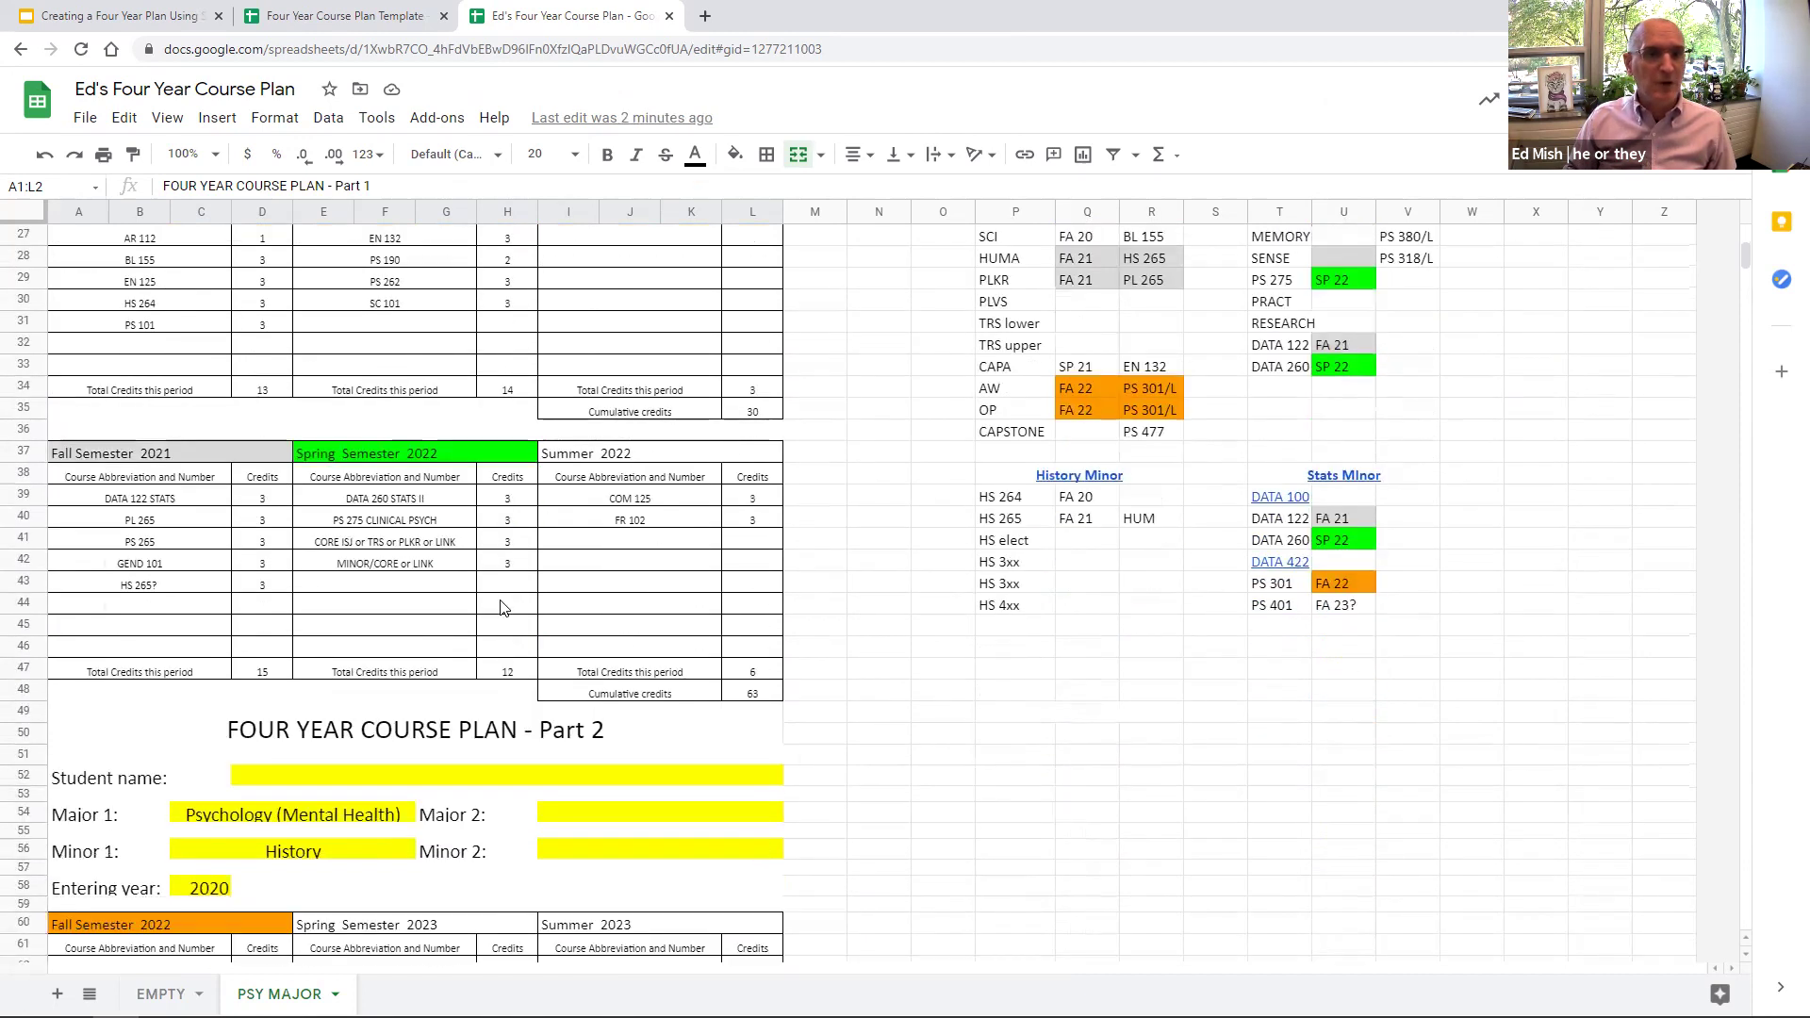
scroll(501, 607, down, 7)
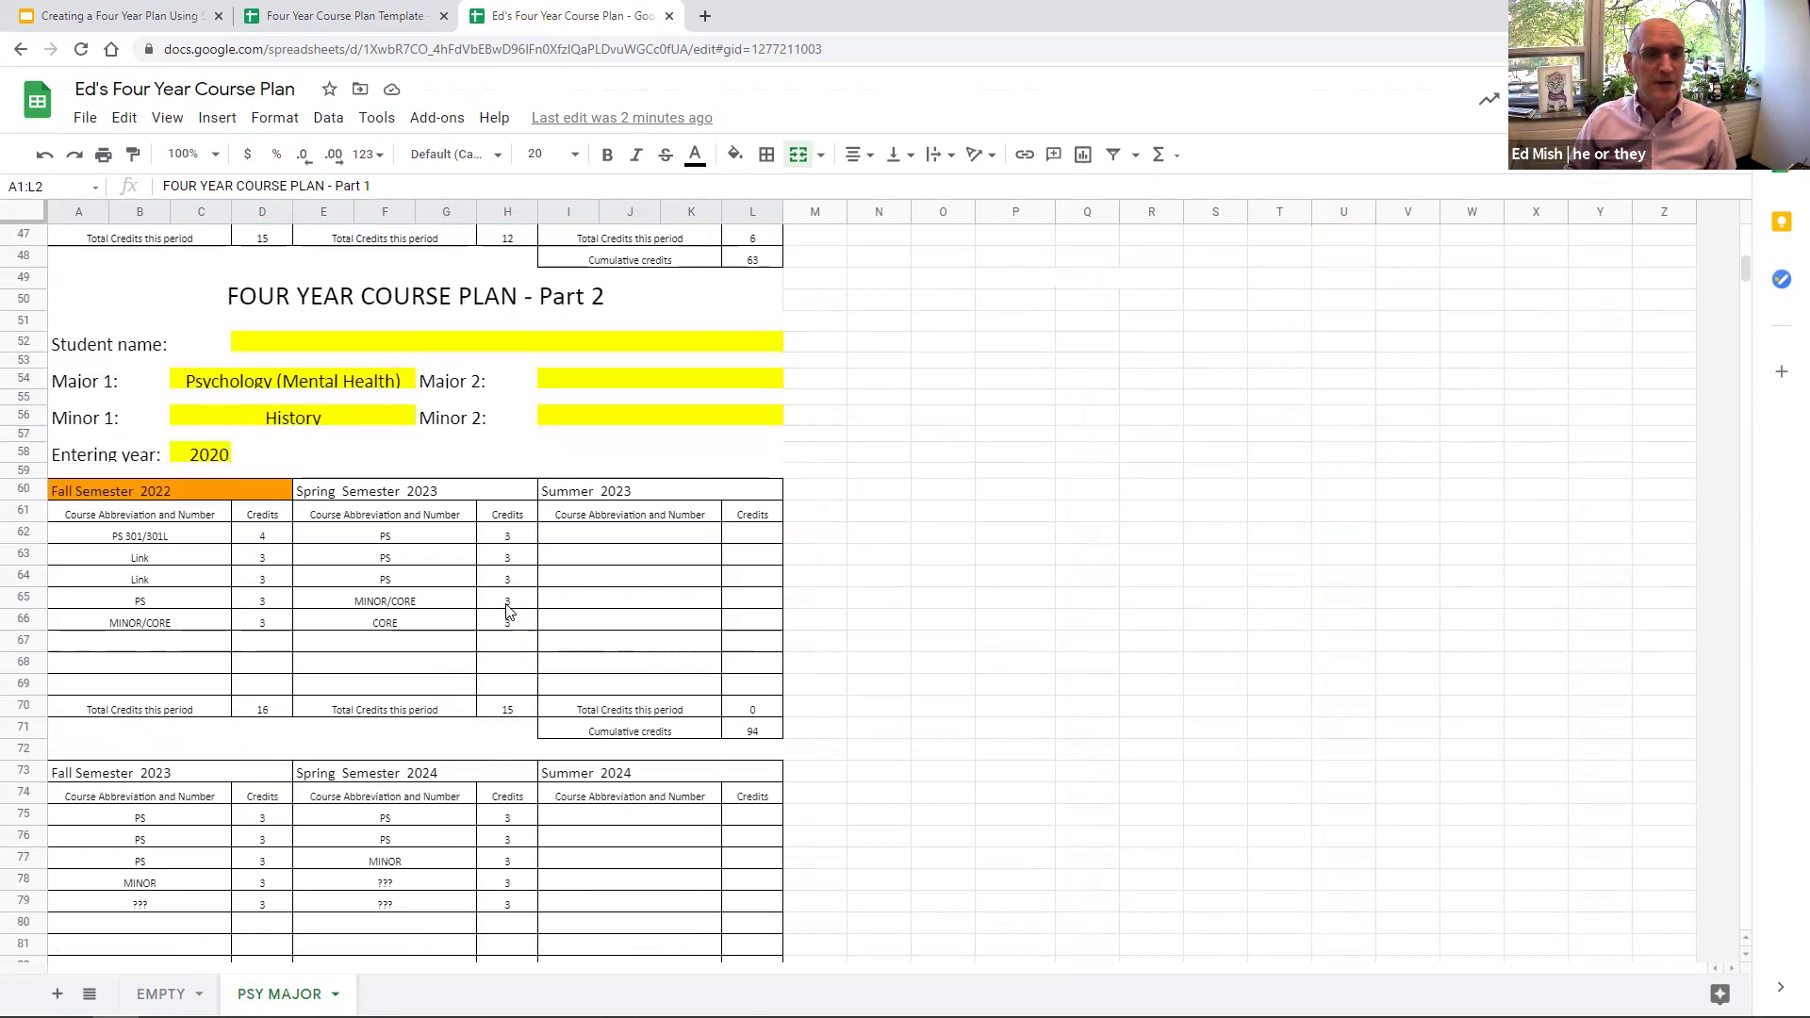
scroll(506, 611, down, 4)
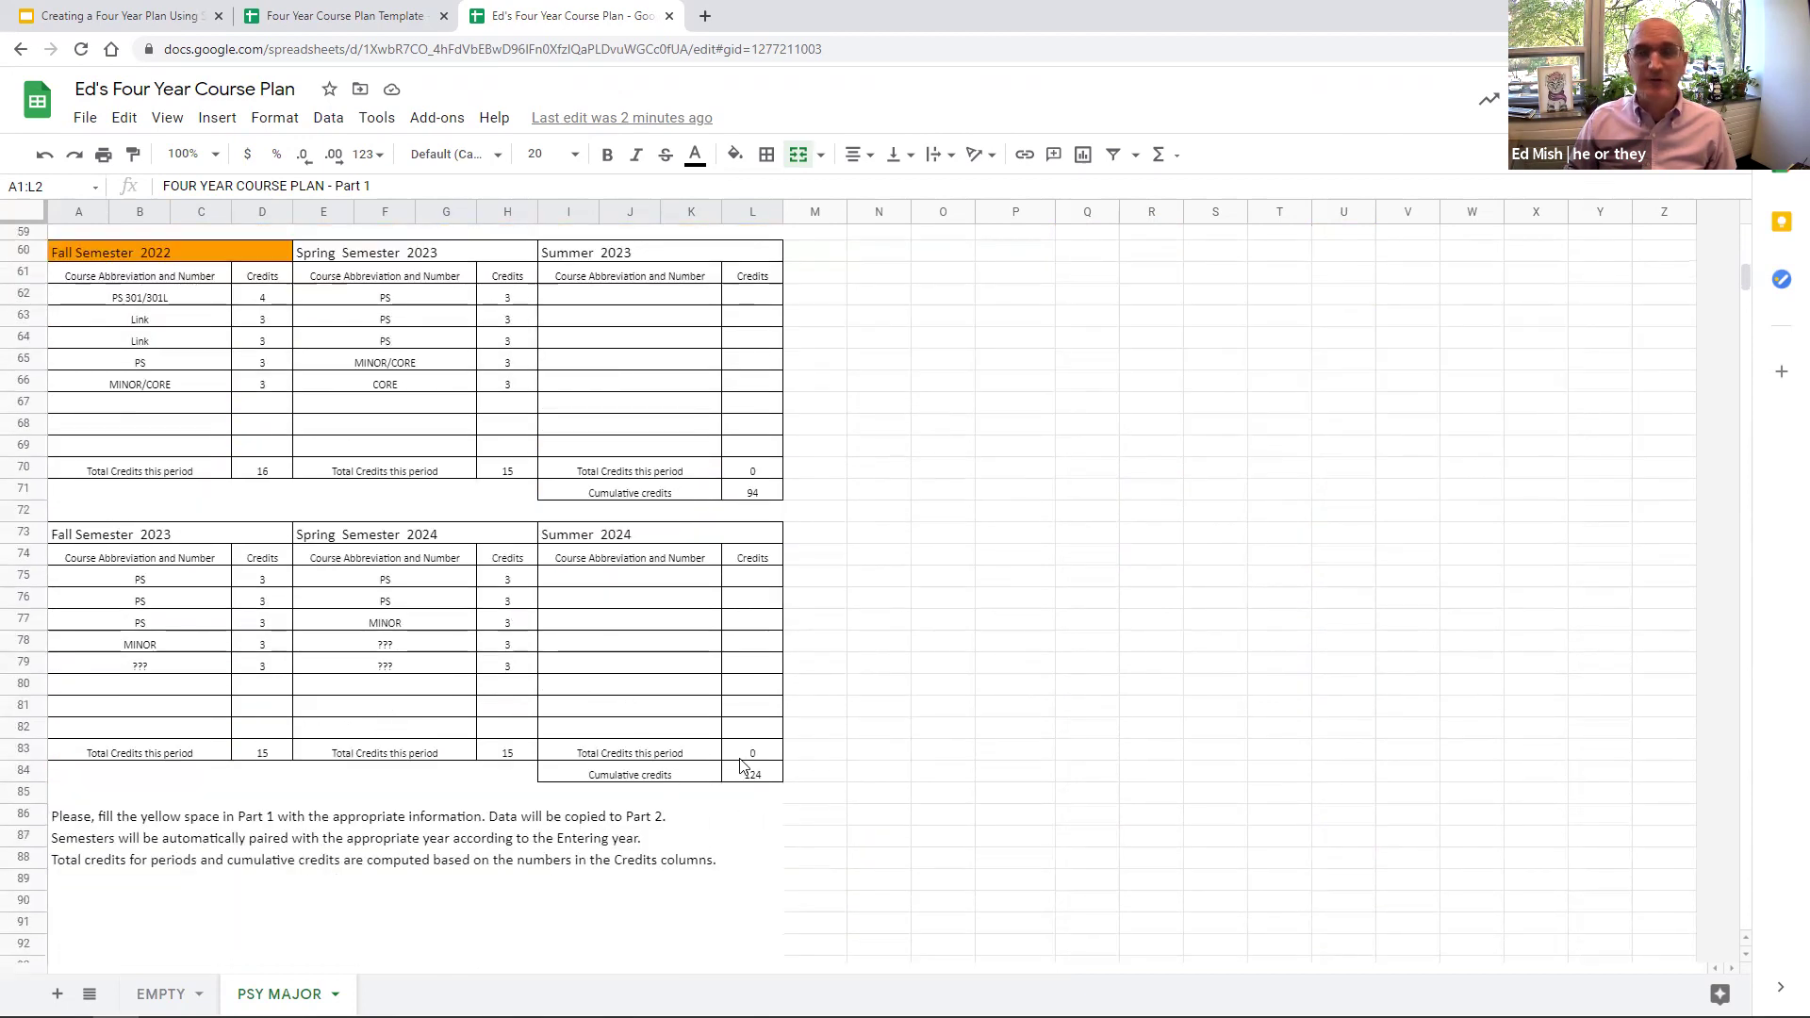
scroll(556, 775, up, 1)
scroll(556, 775, up, 1)
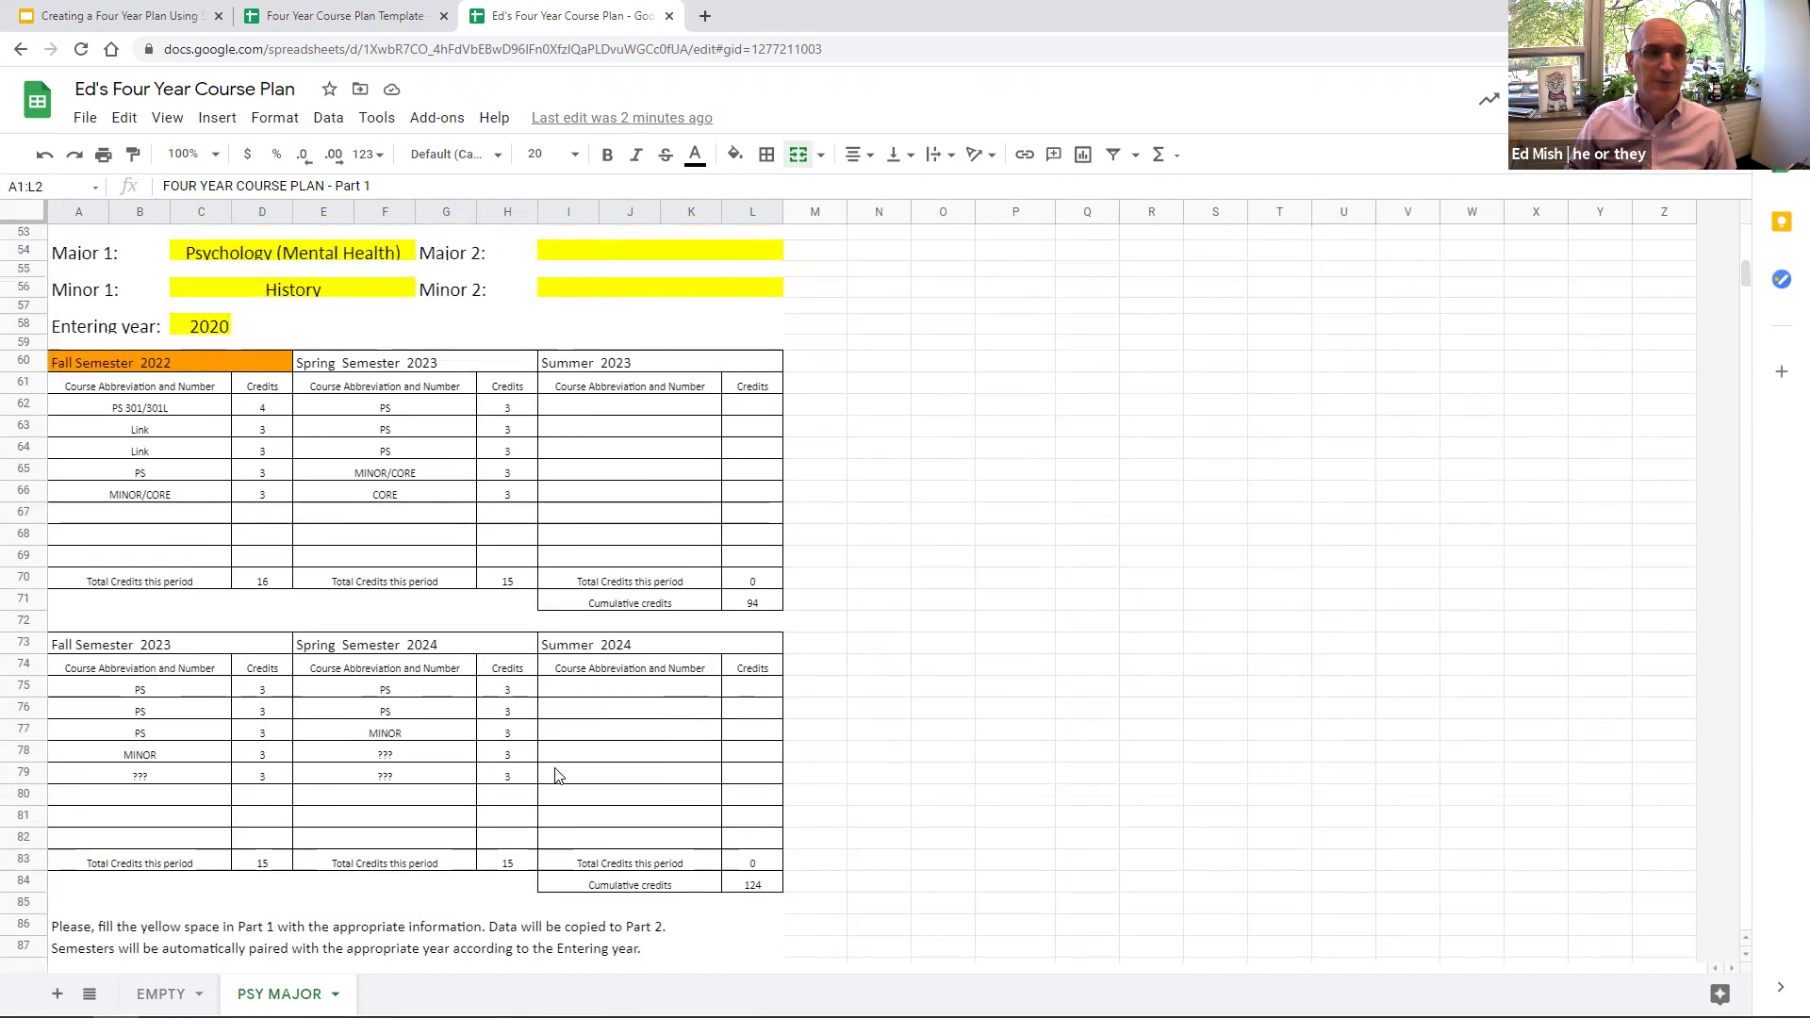
scroll(556, 775, up, 2)
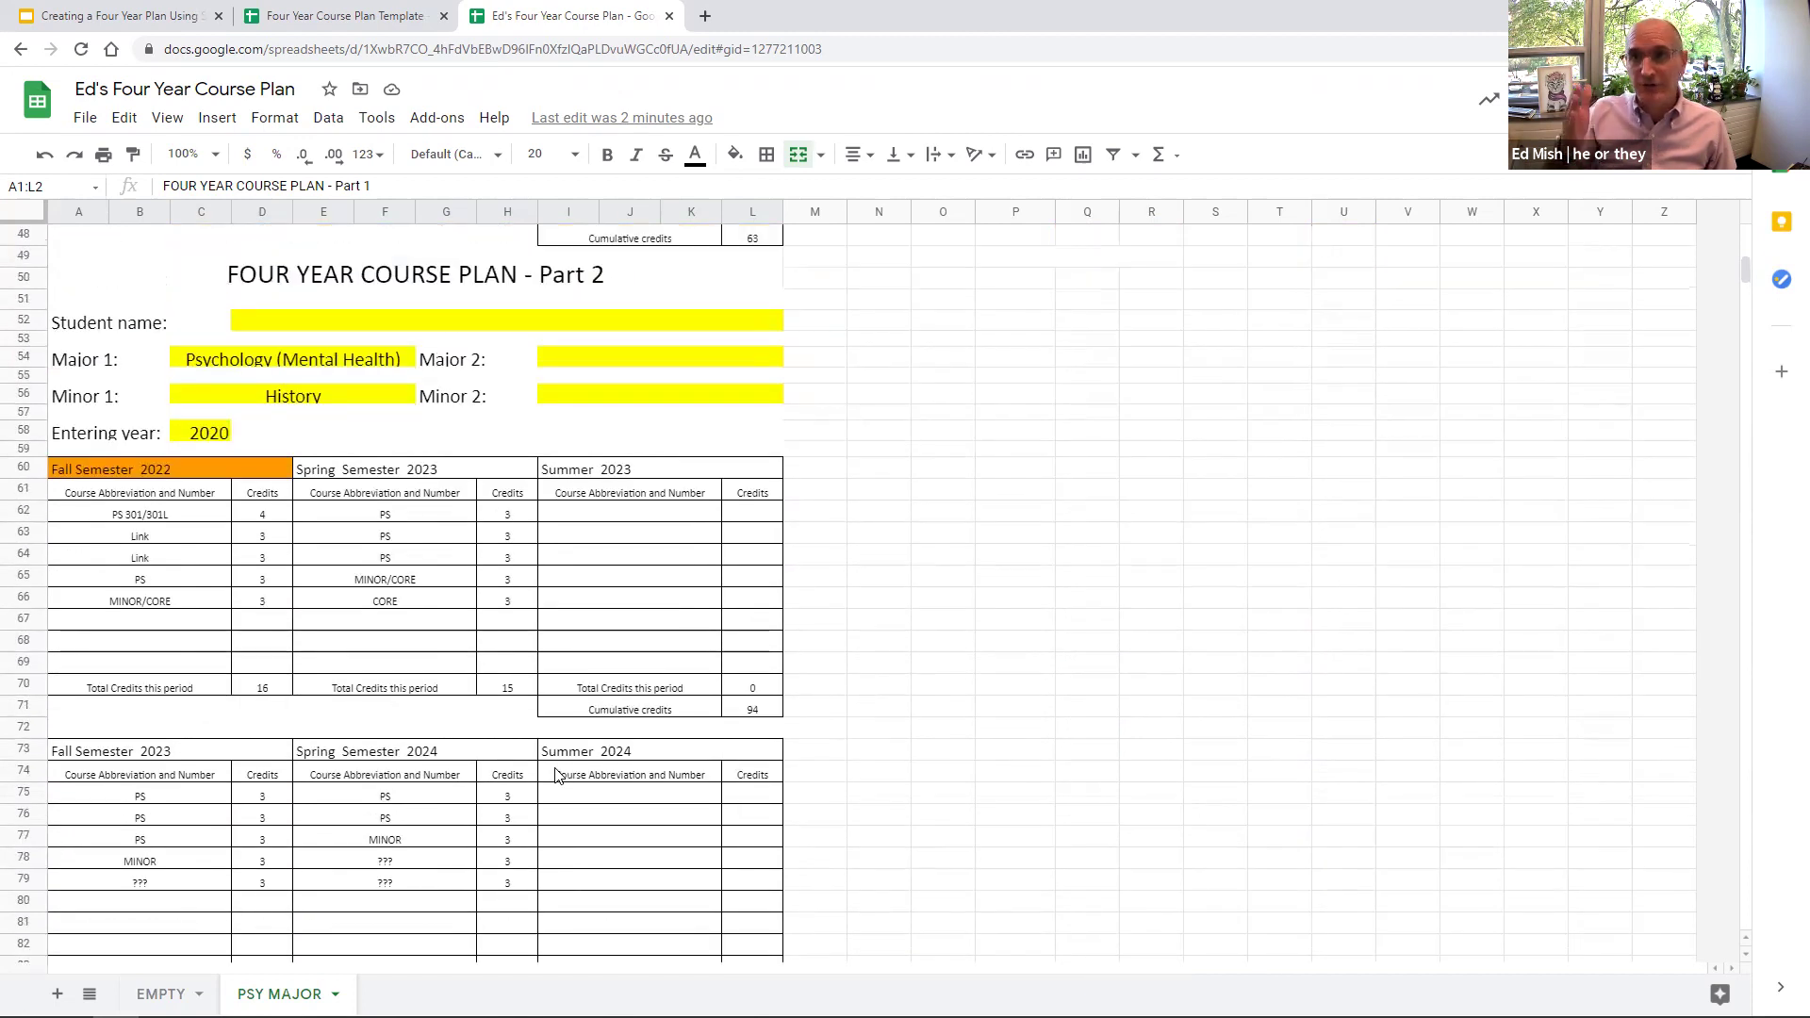
scroll(556, 775, up, 8)
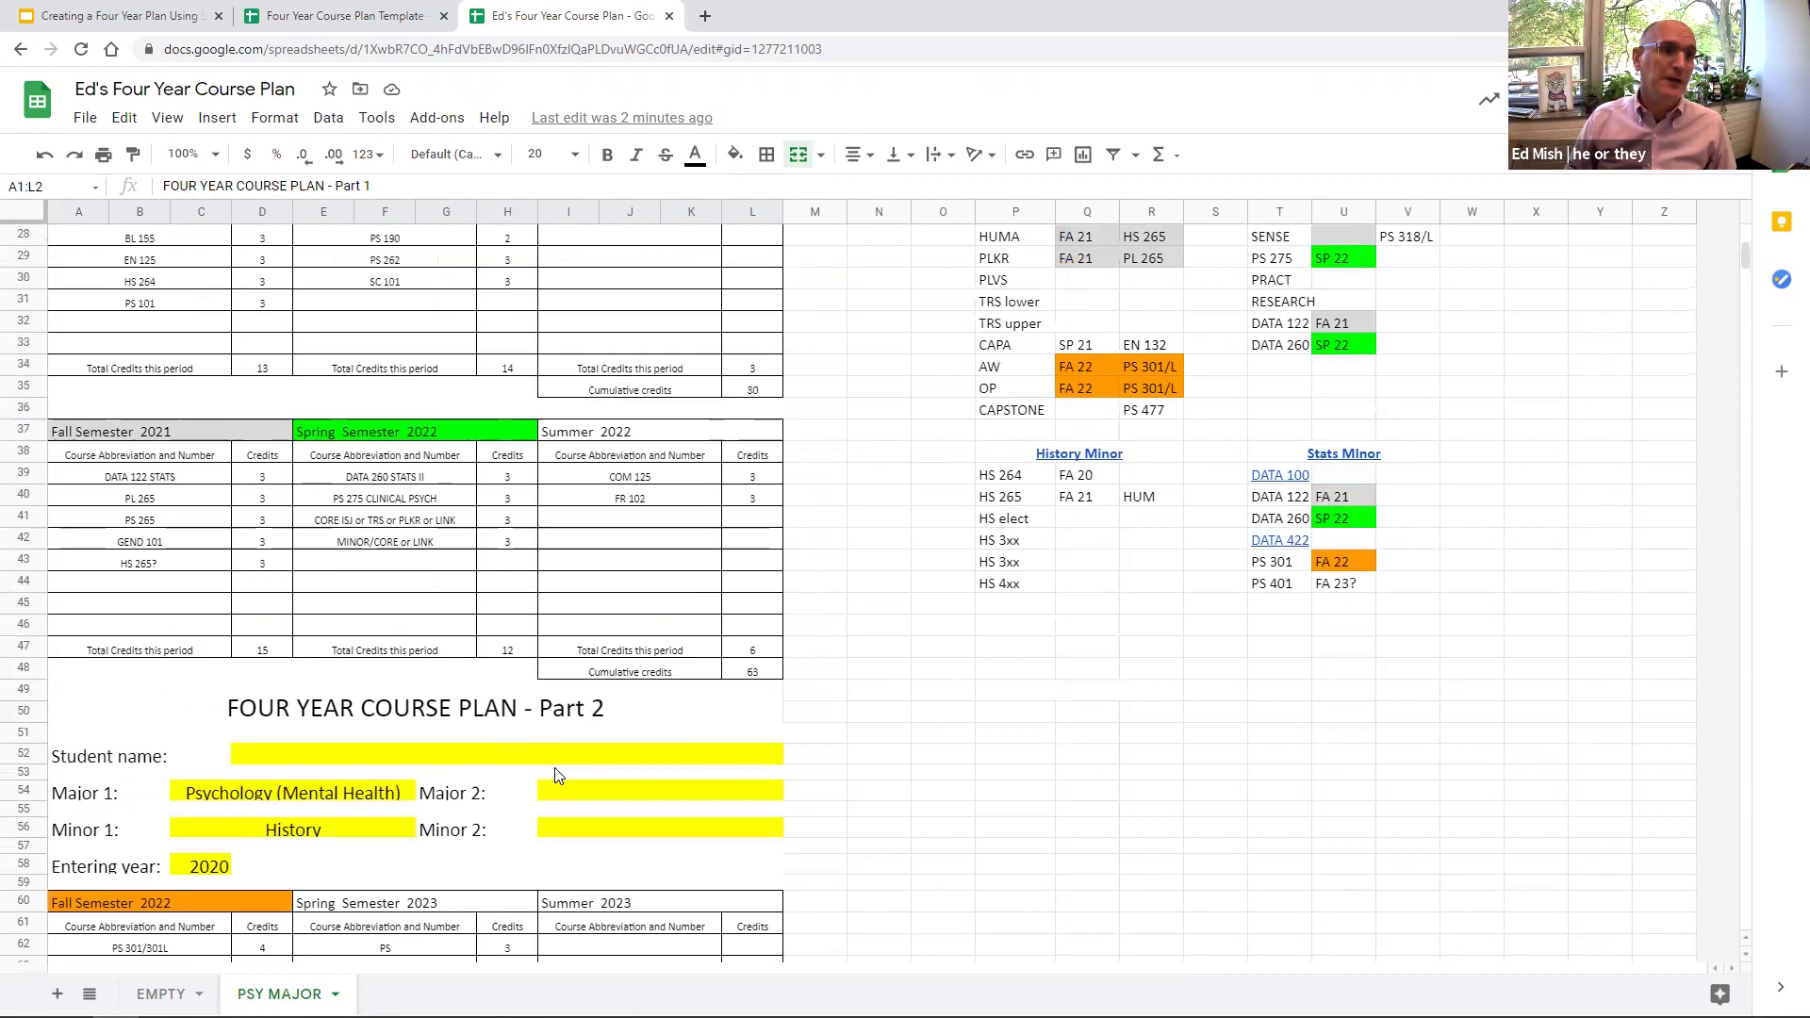
scroll(556, 774, up, 6)
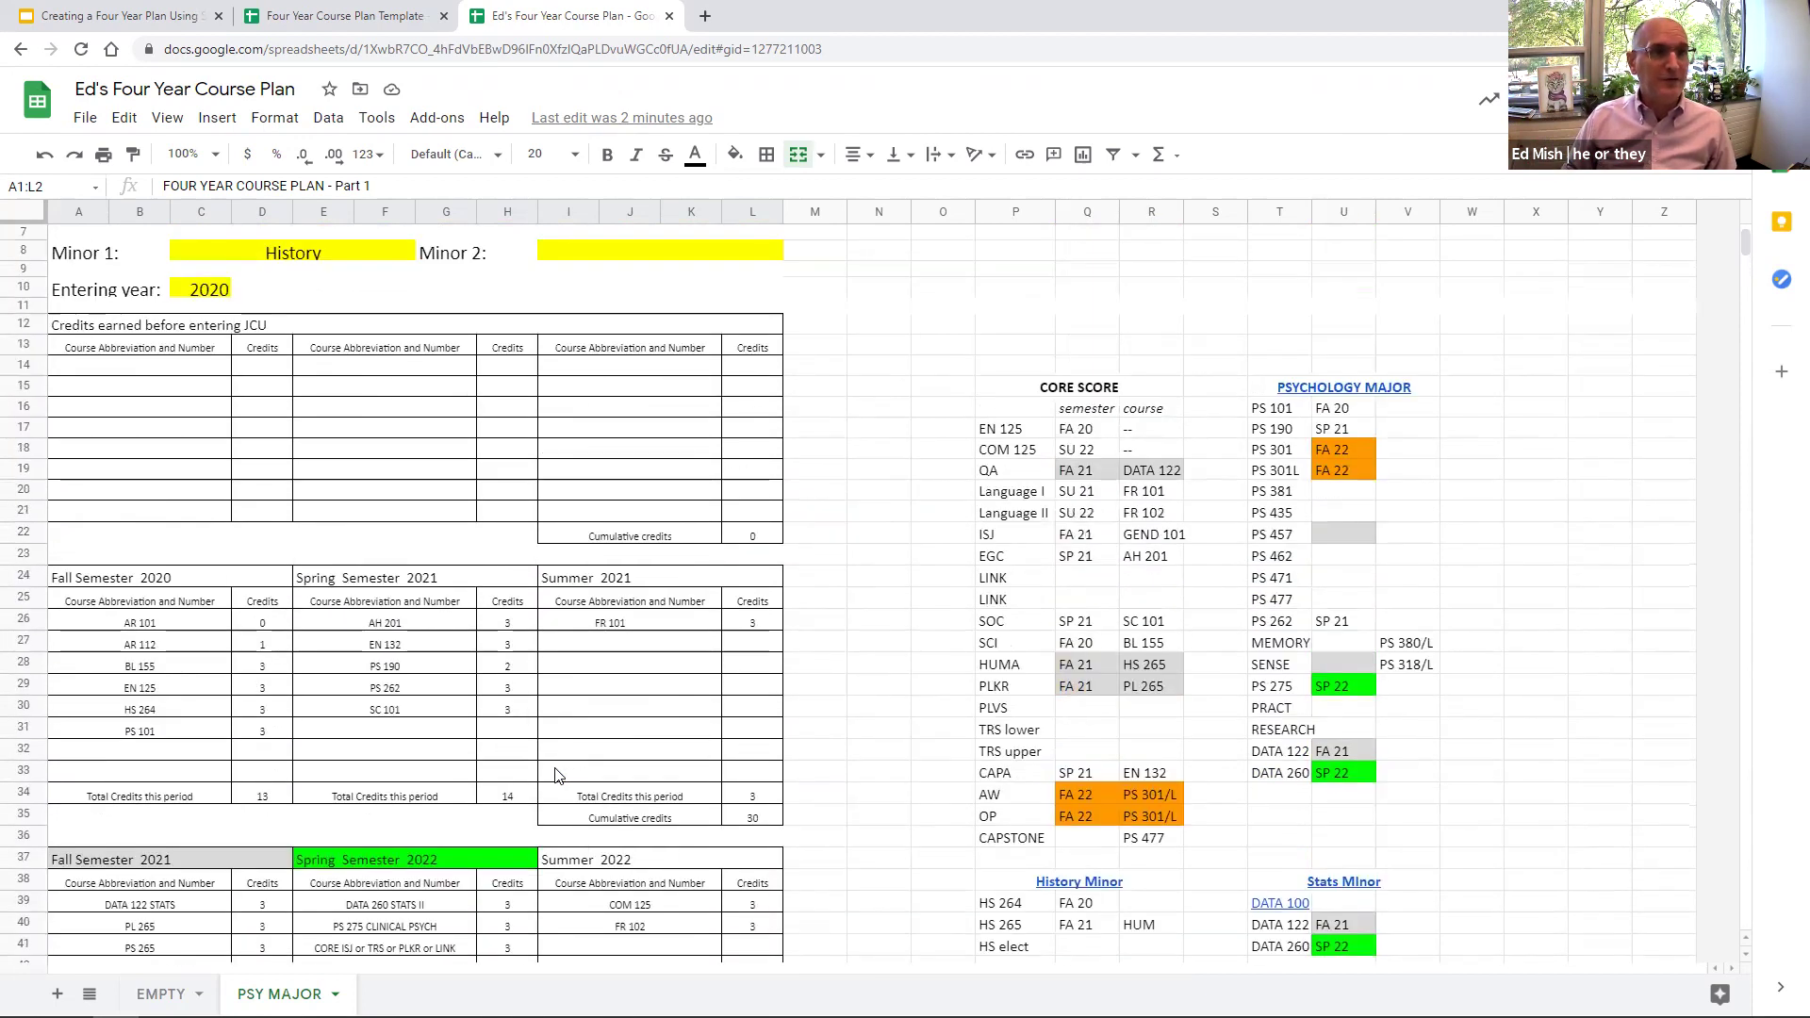
scroll(556, 774, down, 3)
scroll(556, 775, up, 2)
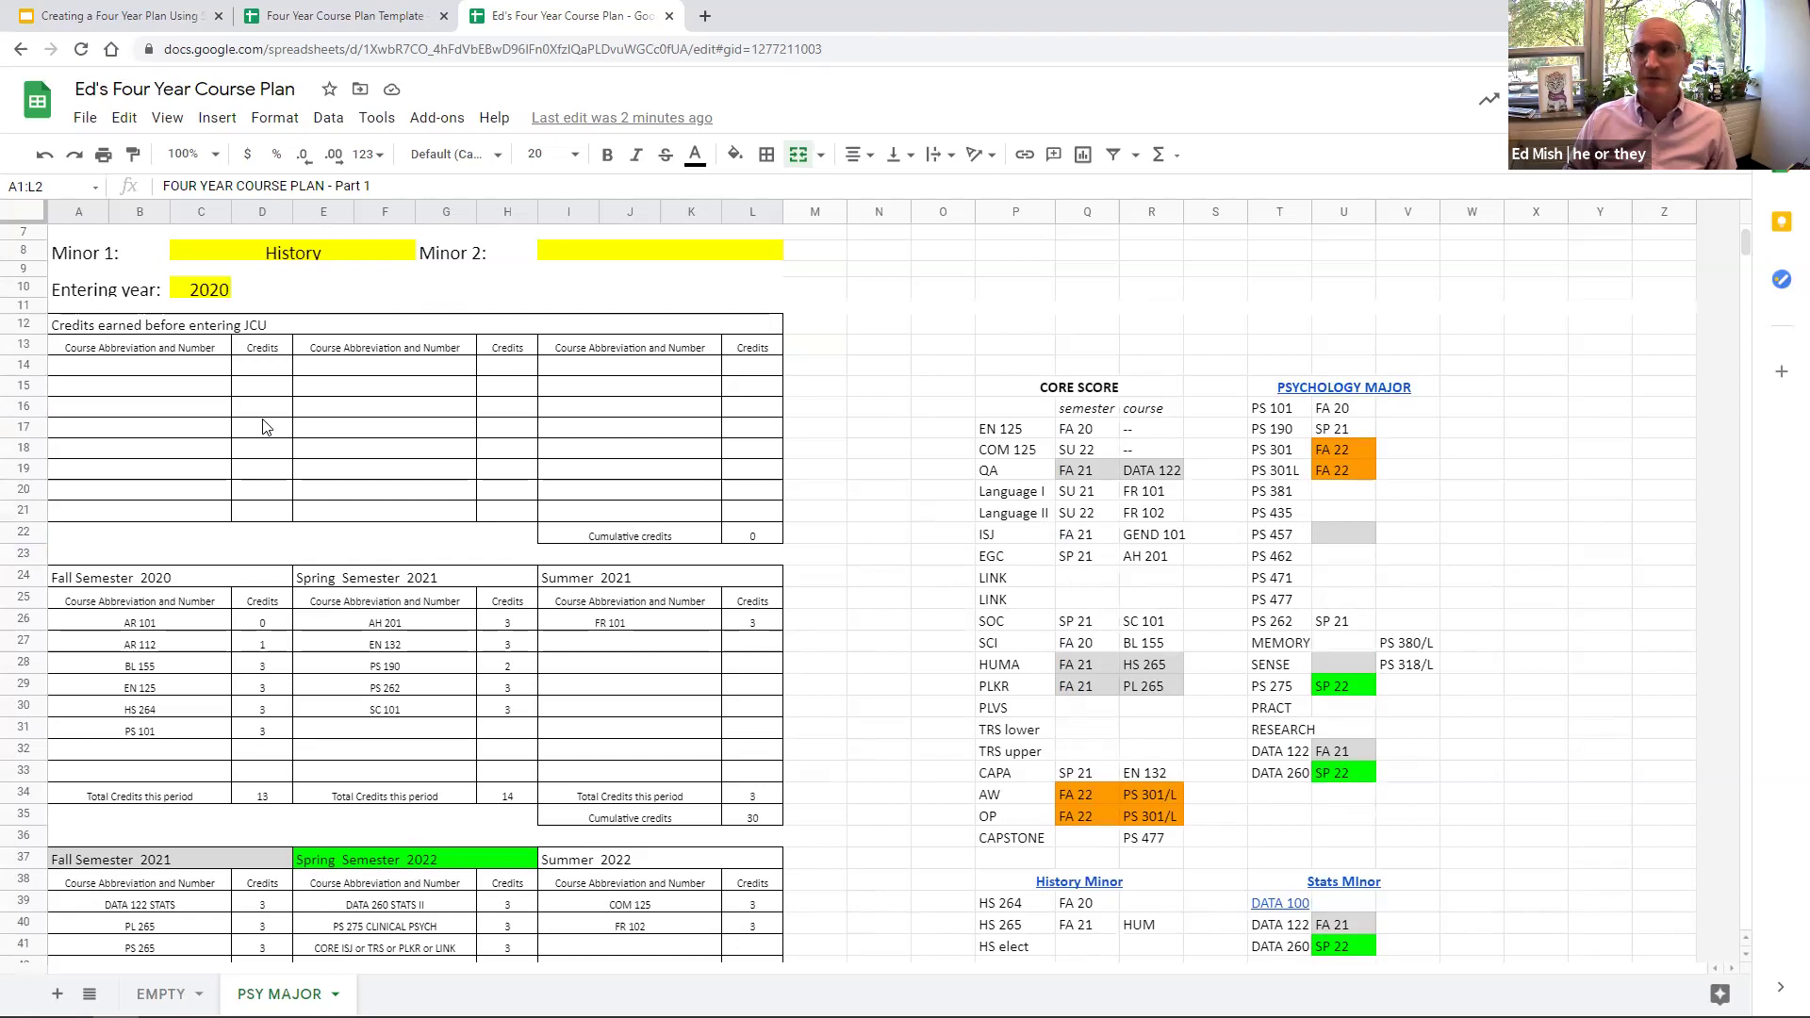
scroll(264, 427, down, 2)
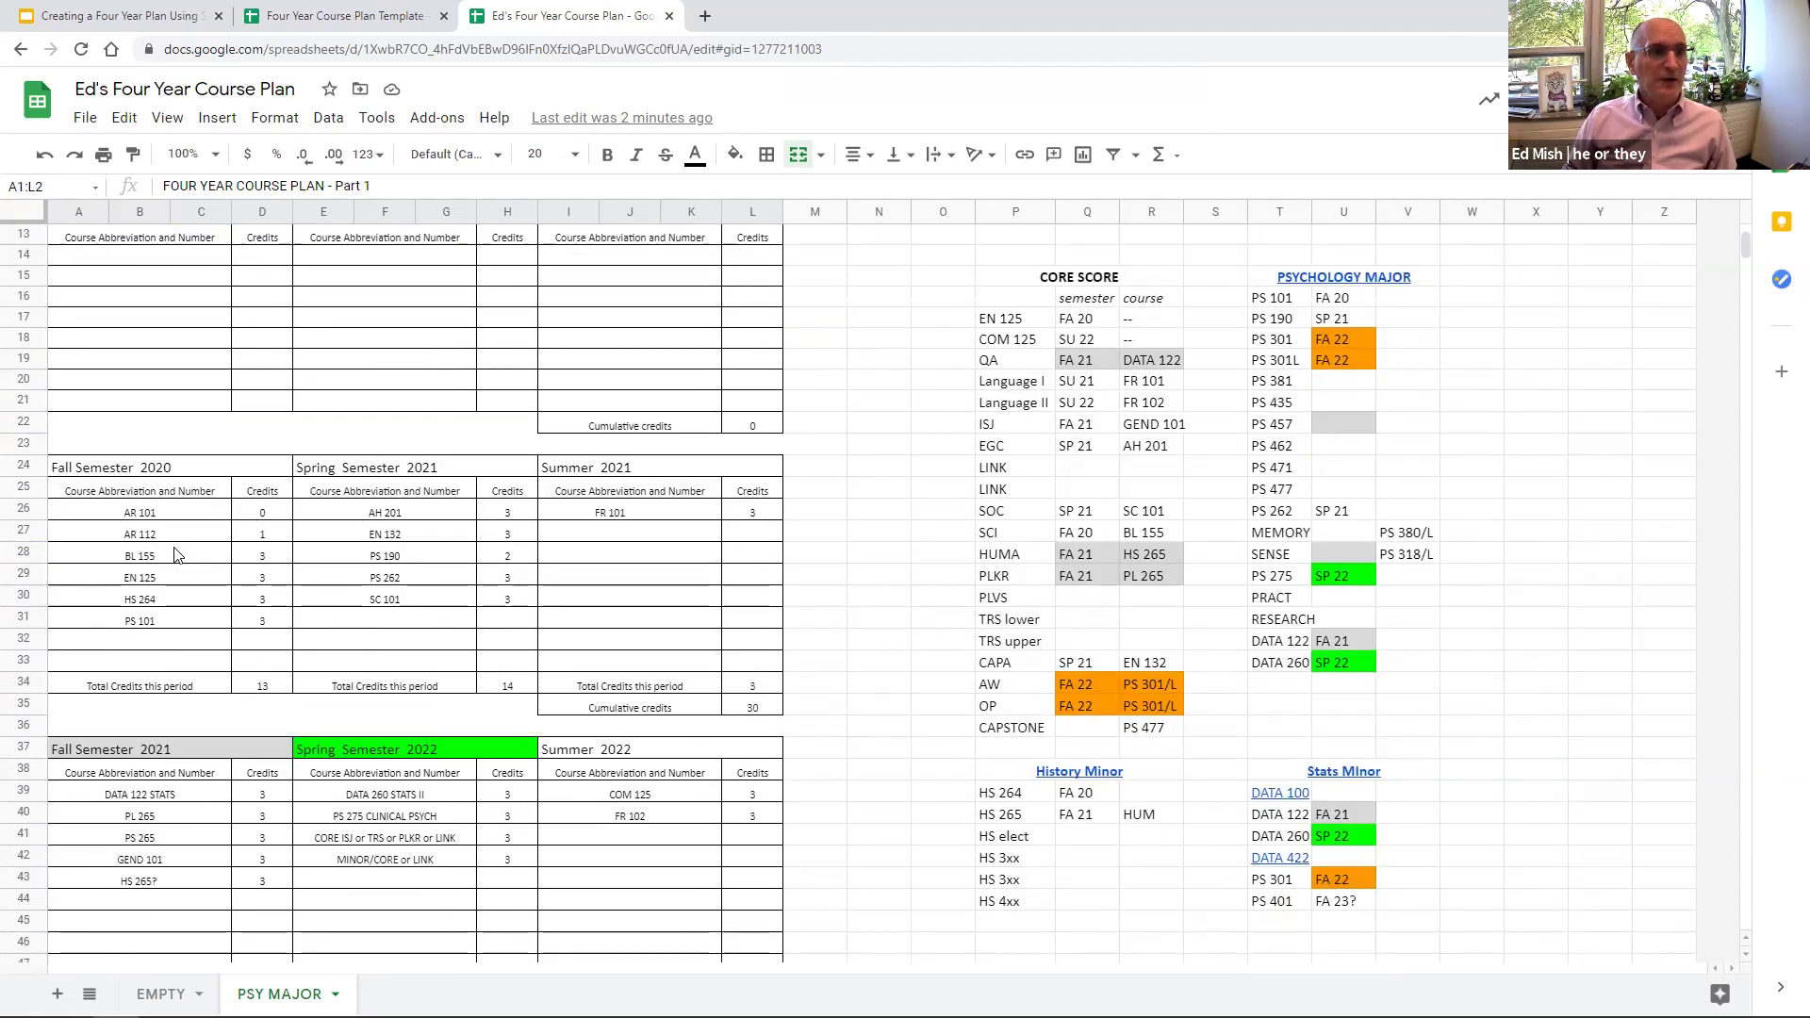
scroll(139, 516, down, 1)
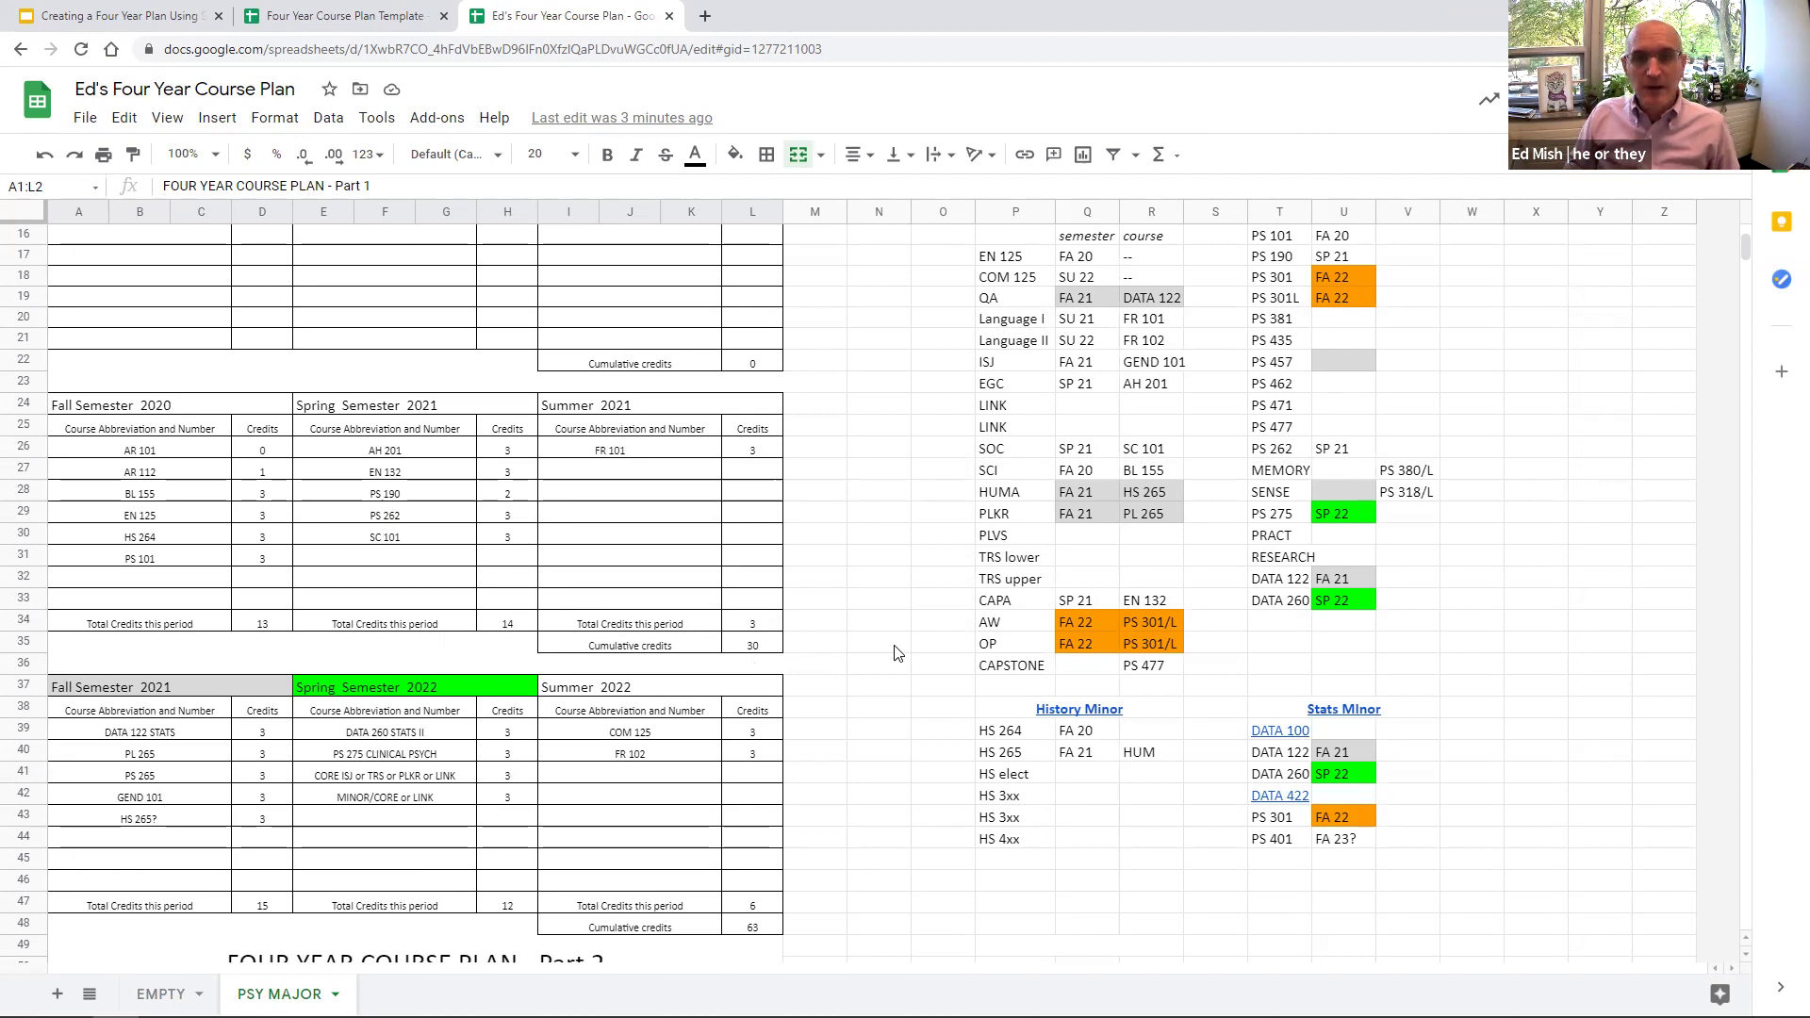
scroll(905, 650, up, 3)
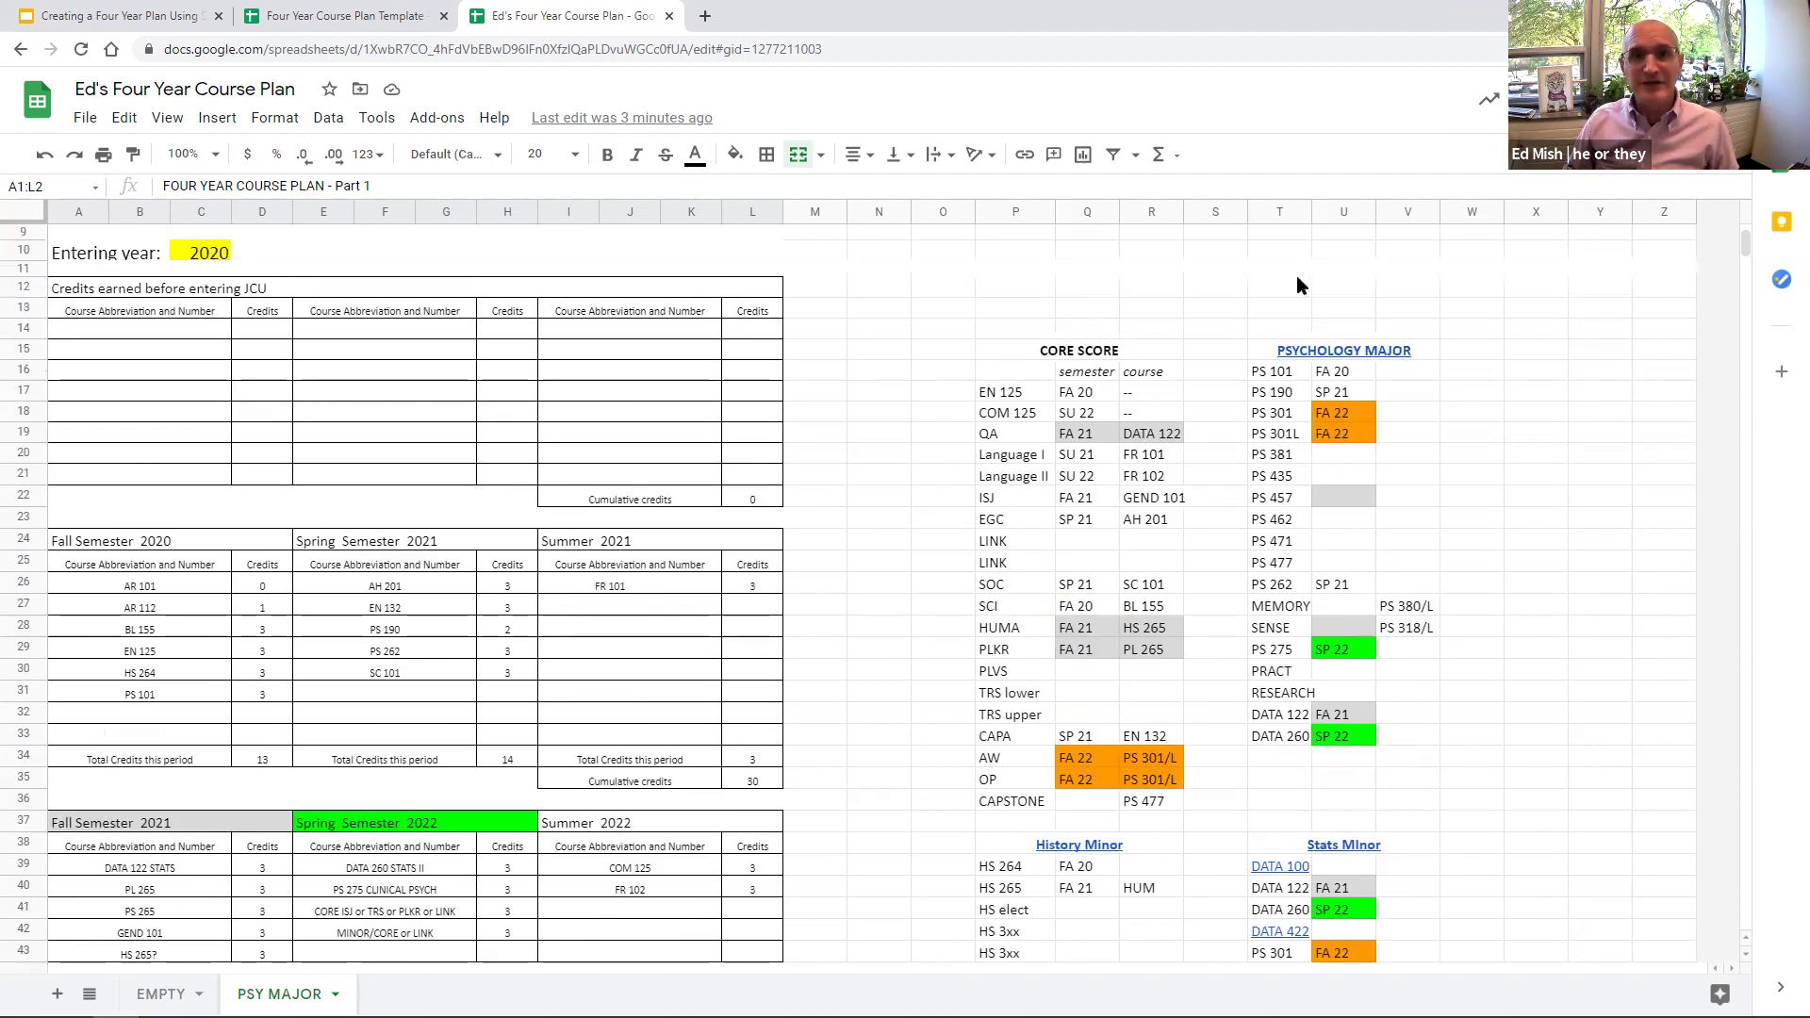
scroll(1101, 543, down, 1)
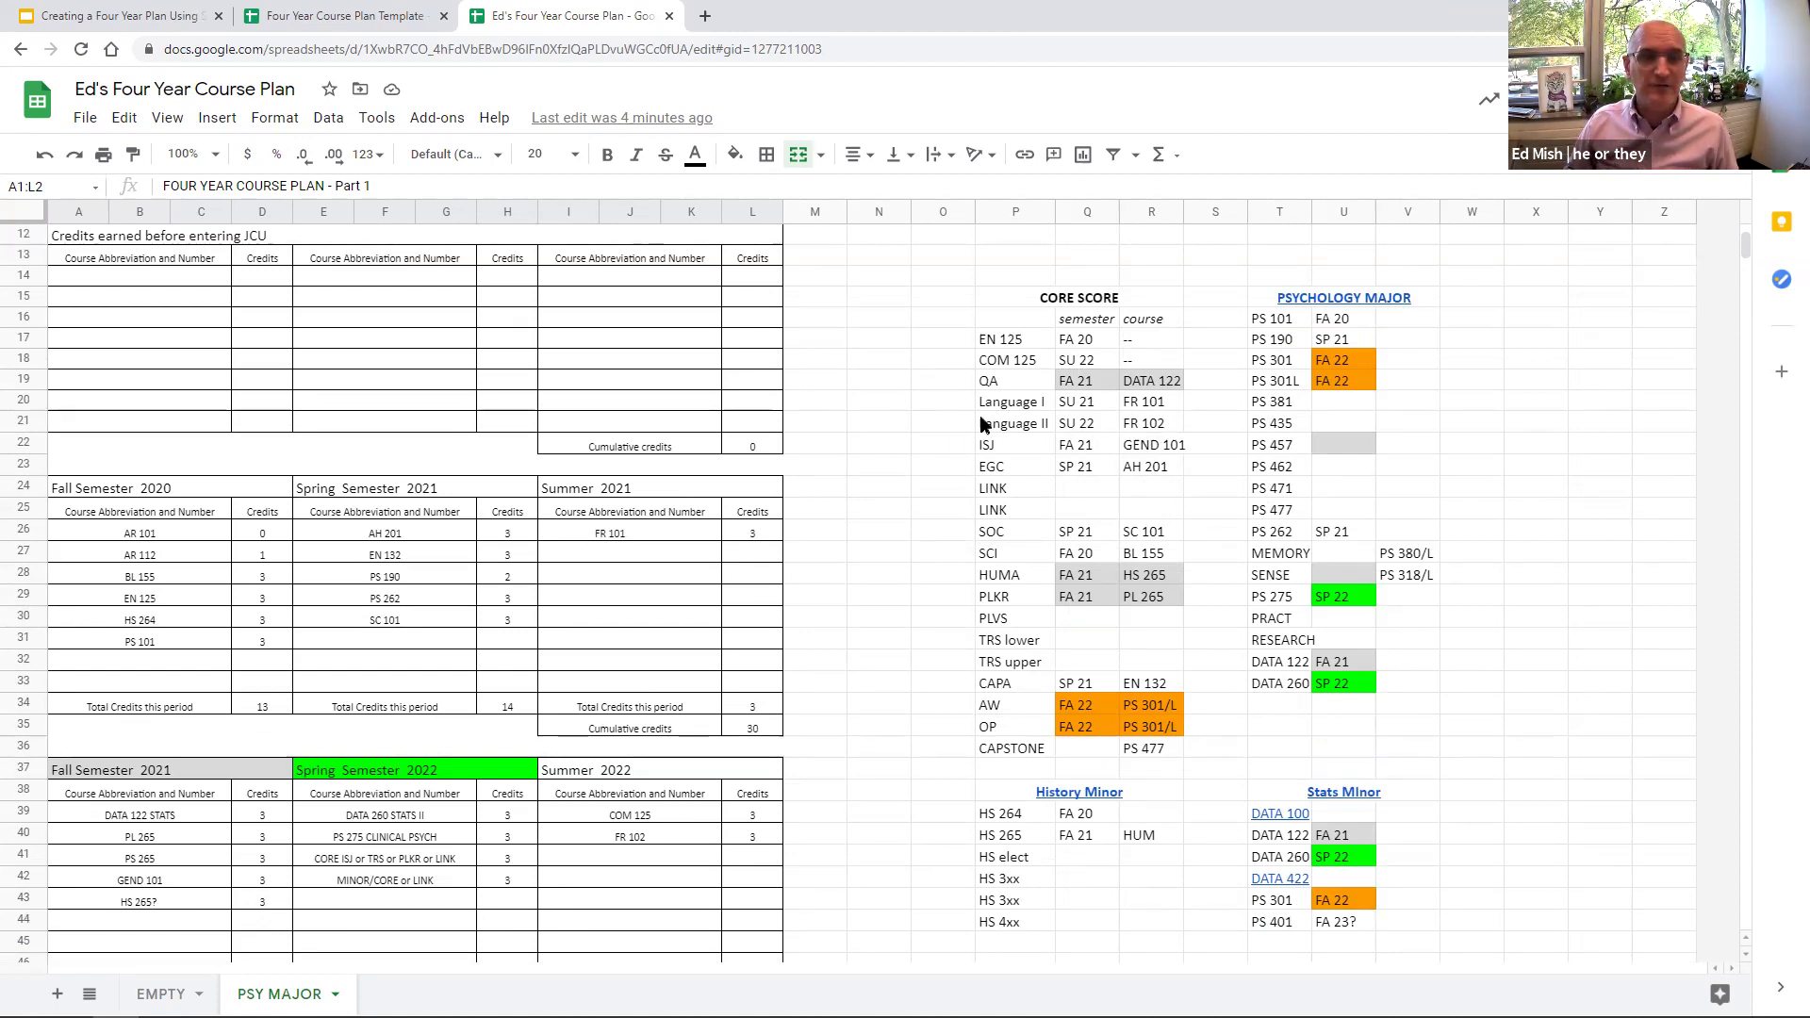
click(1108, 347)
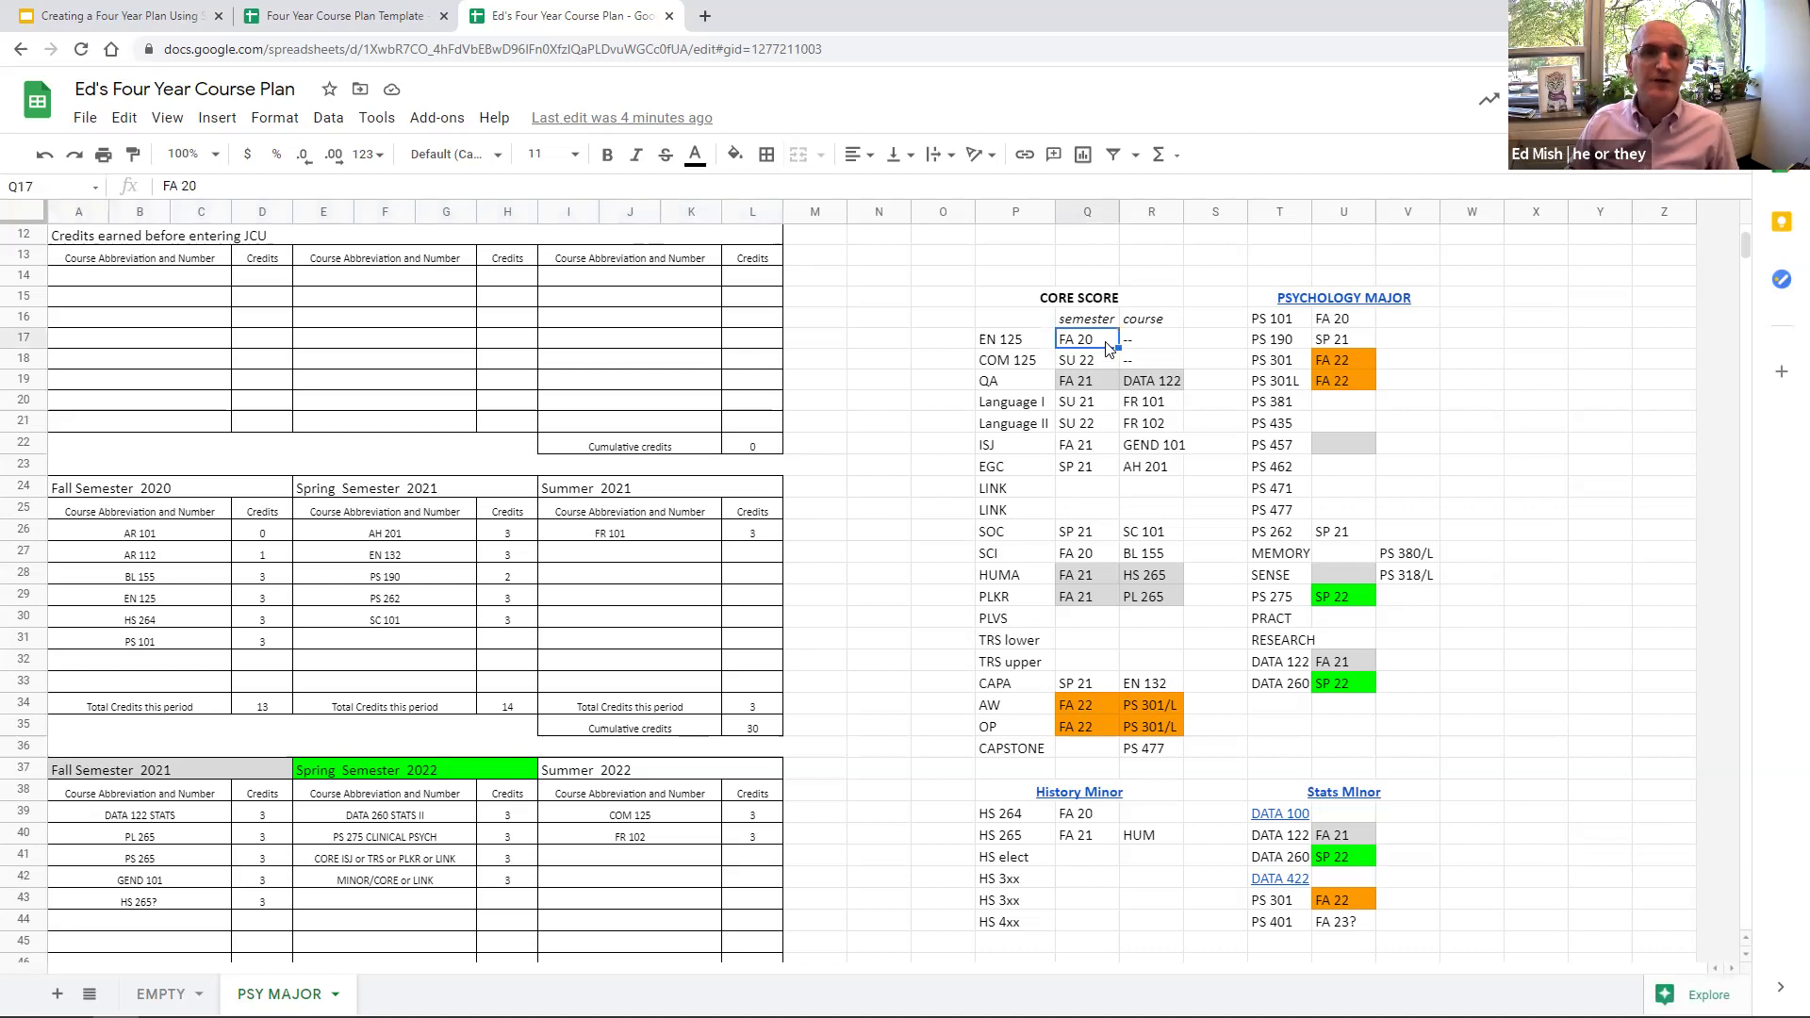
click(1112, 383)
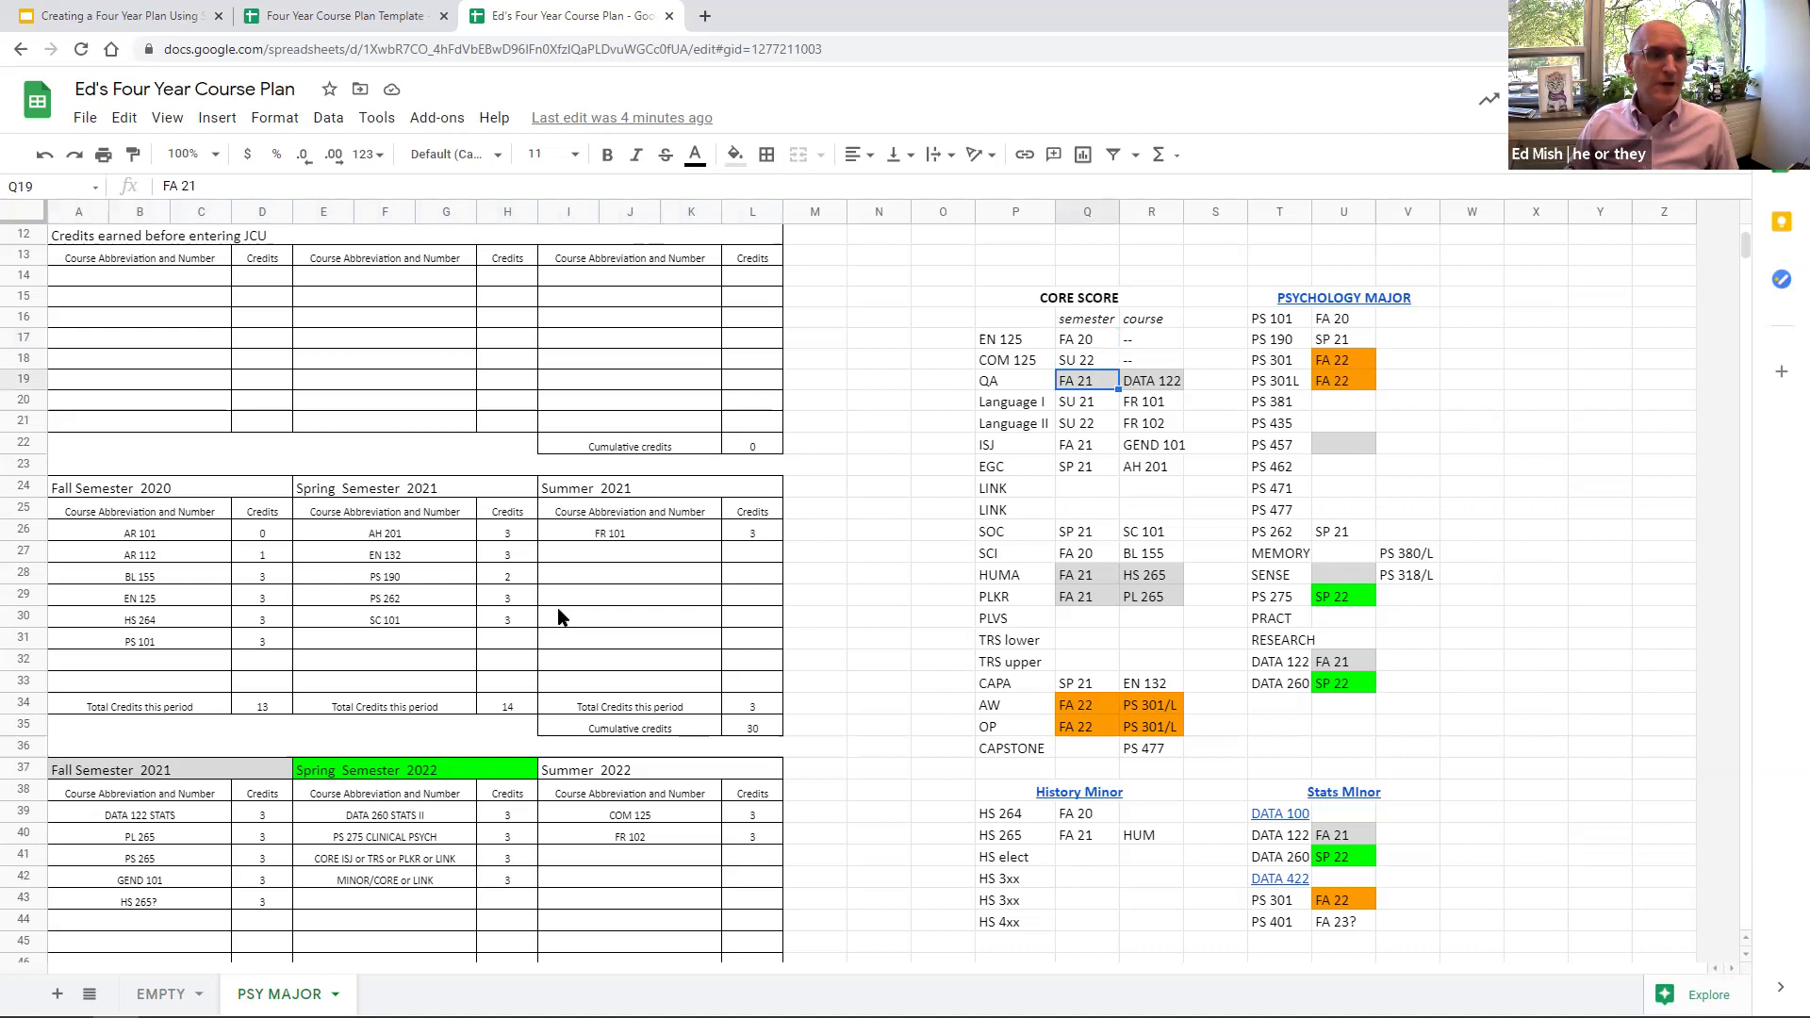
scroll(560, 611, down, 1)
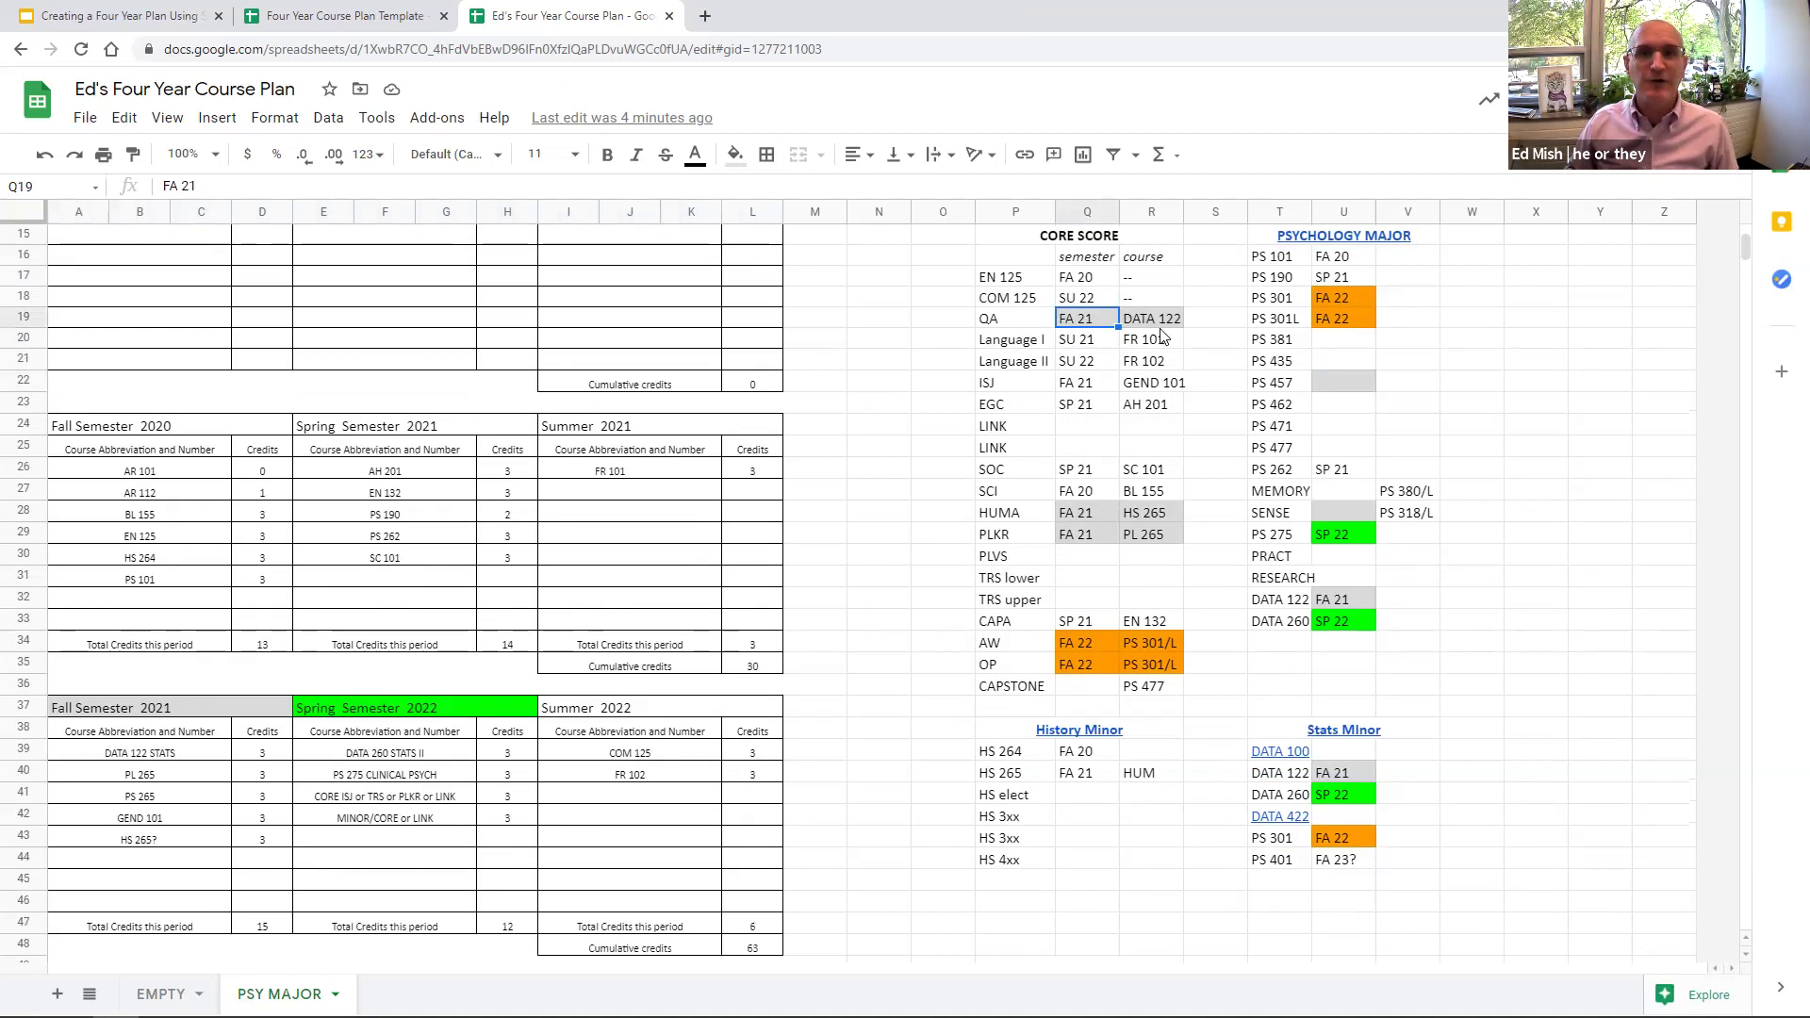
click(1052, 347)
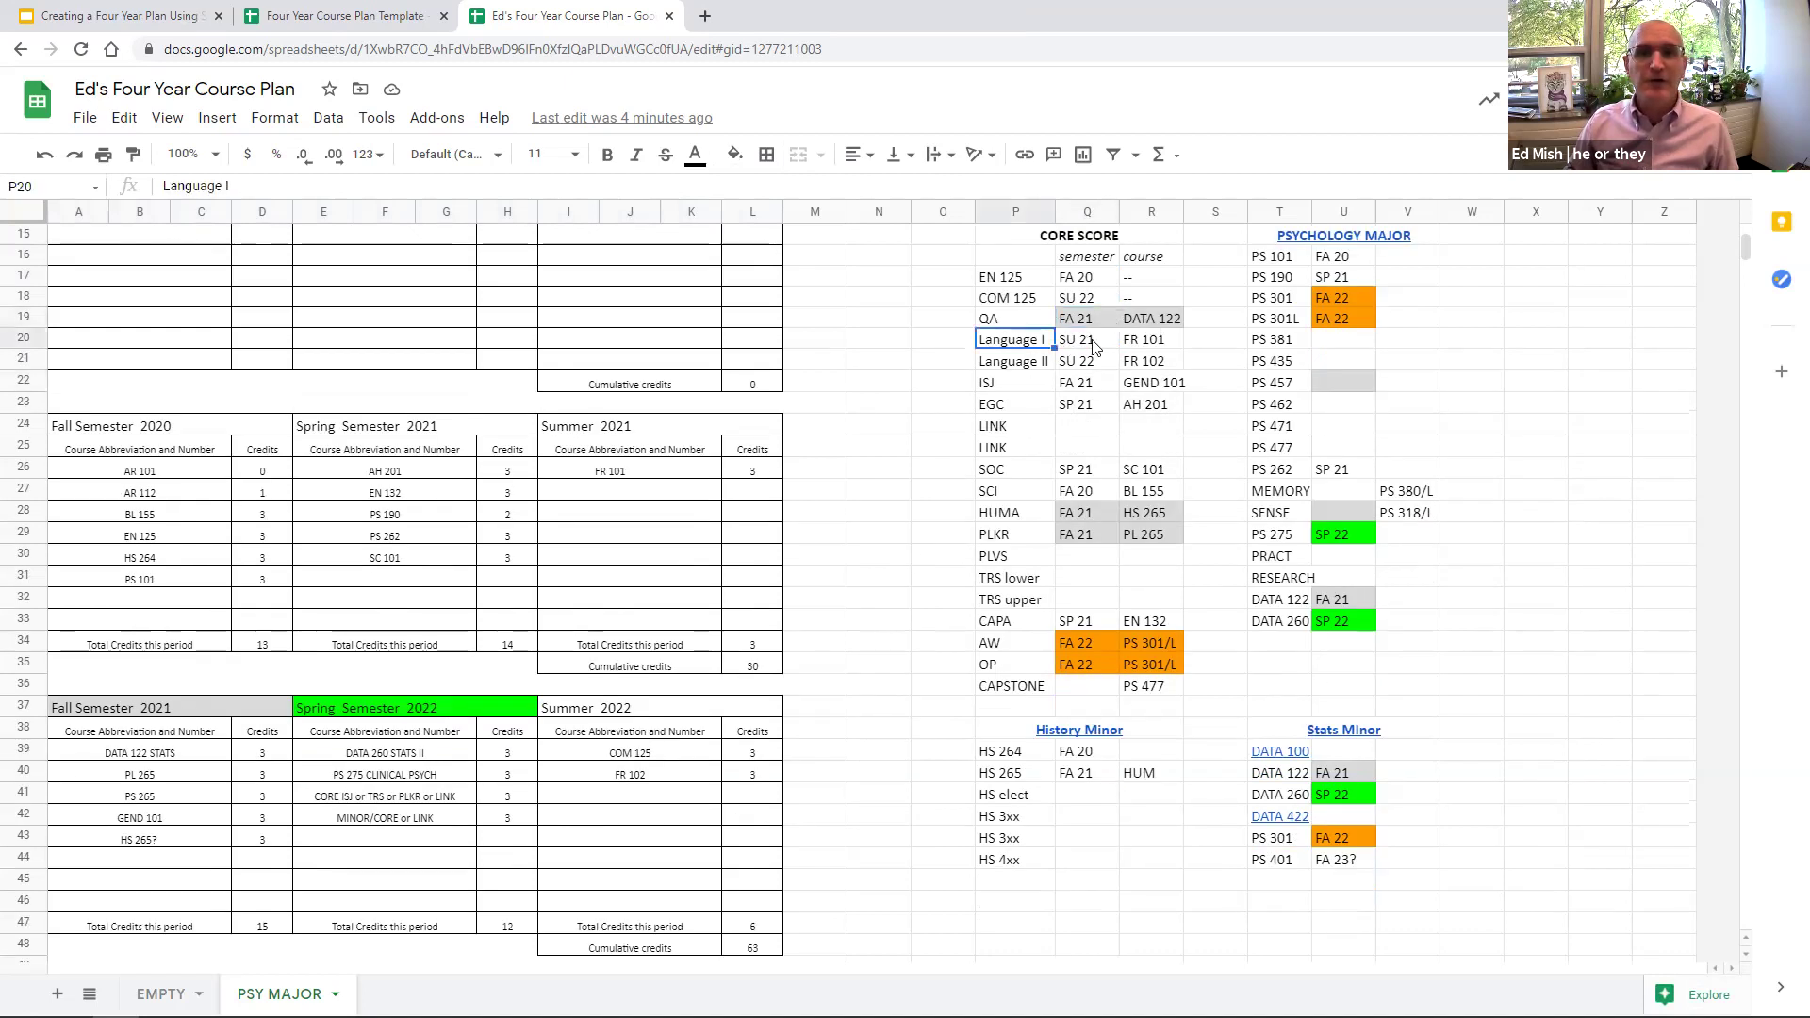
click(1096, 350)
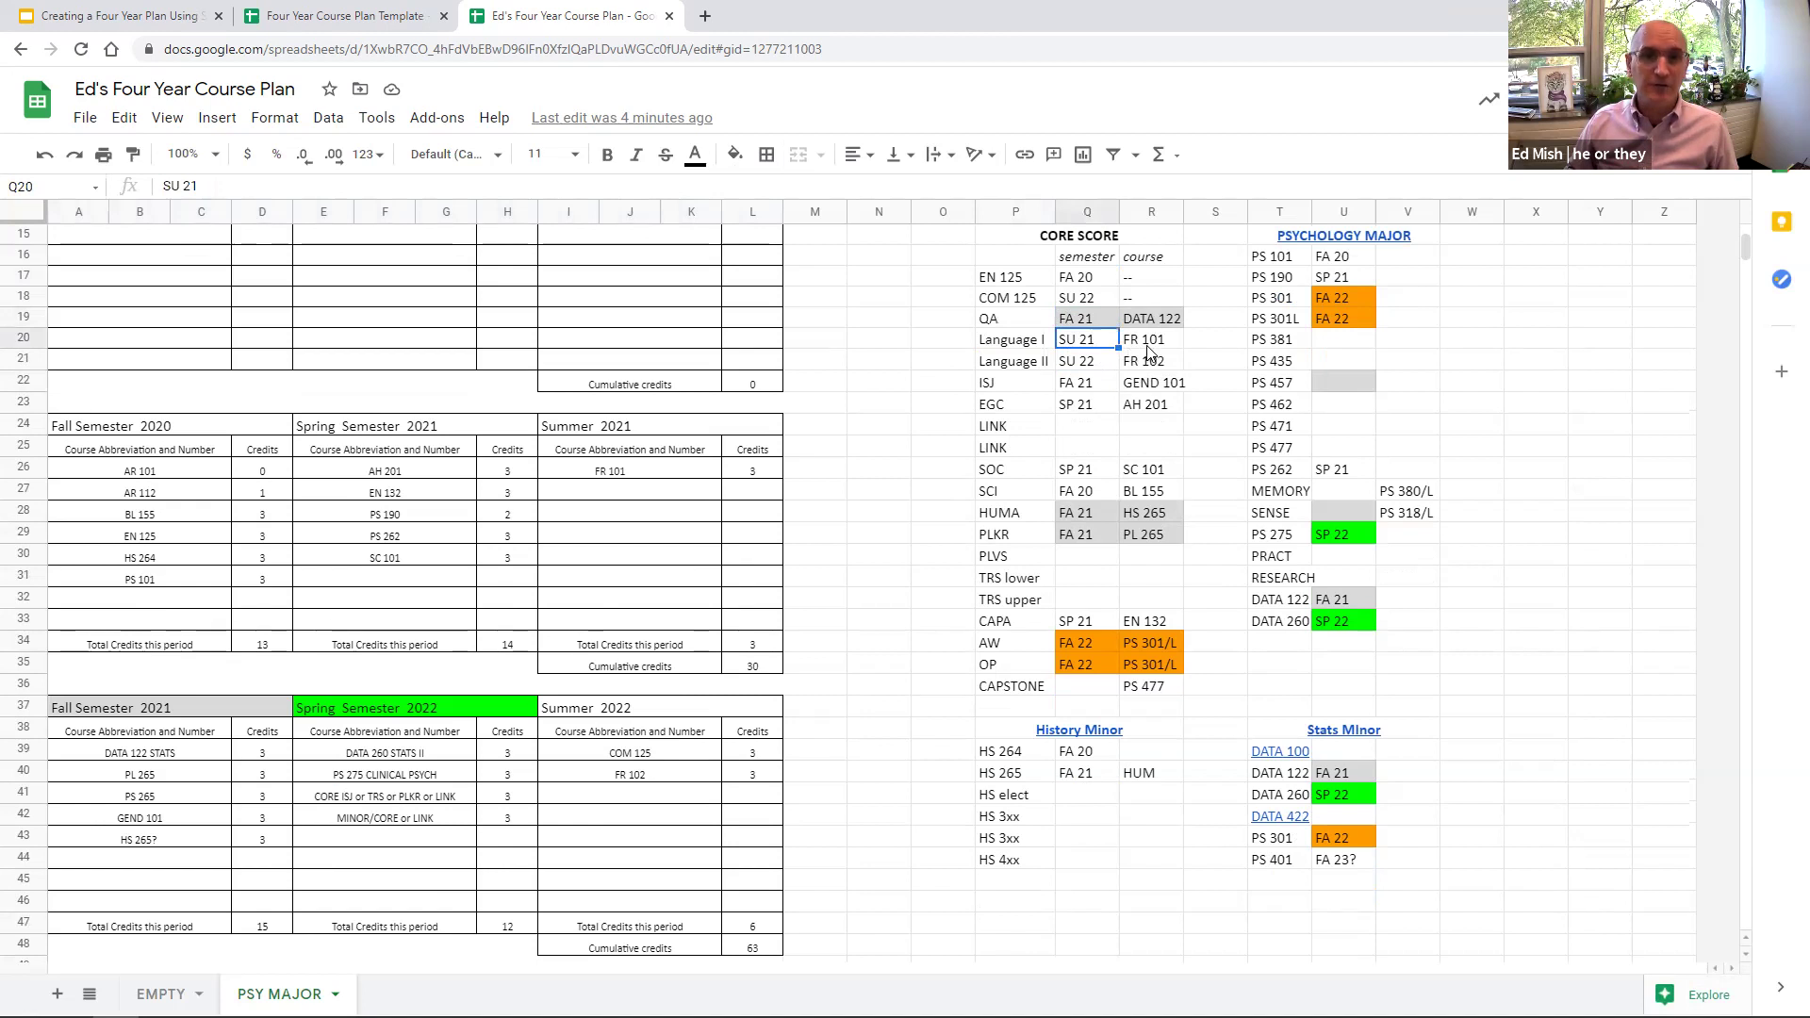
click(1084, 369)
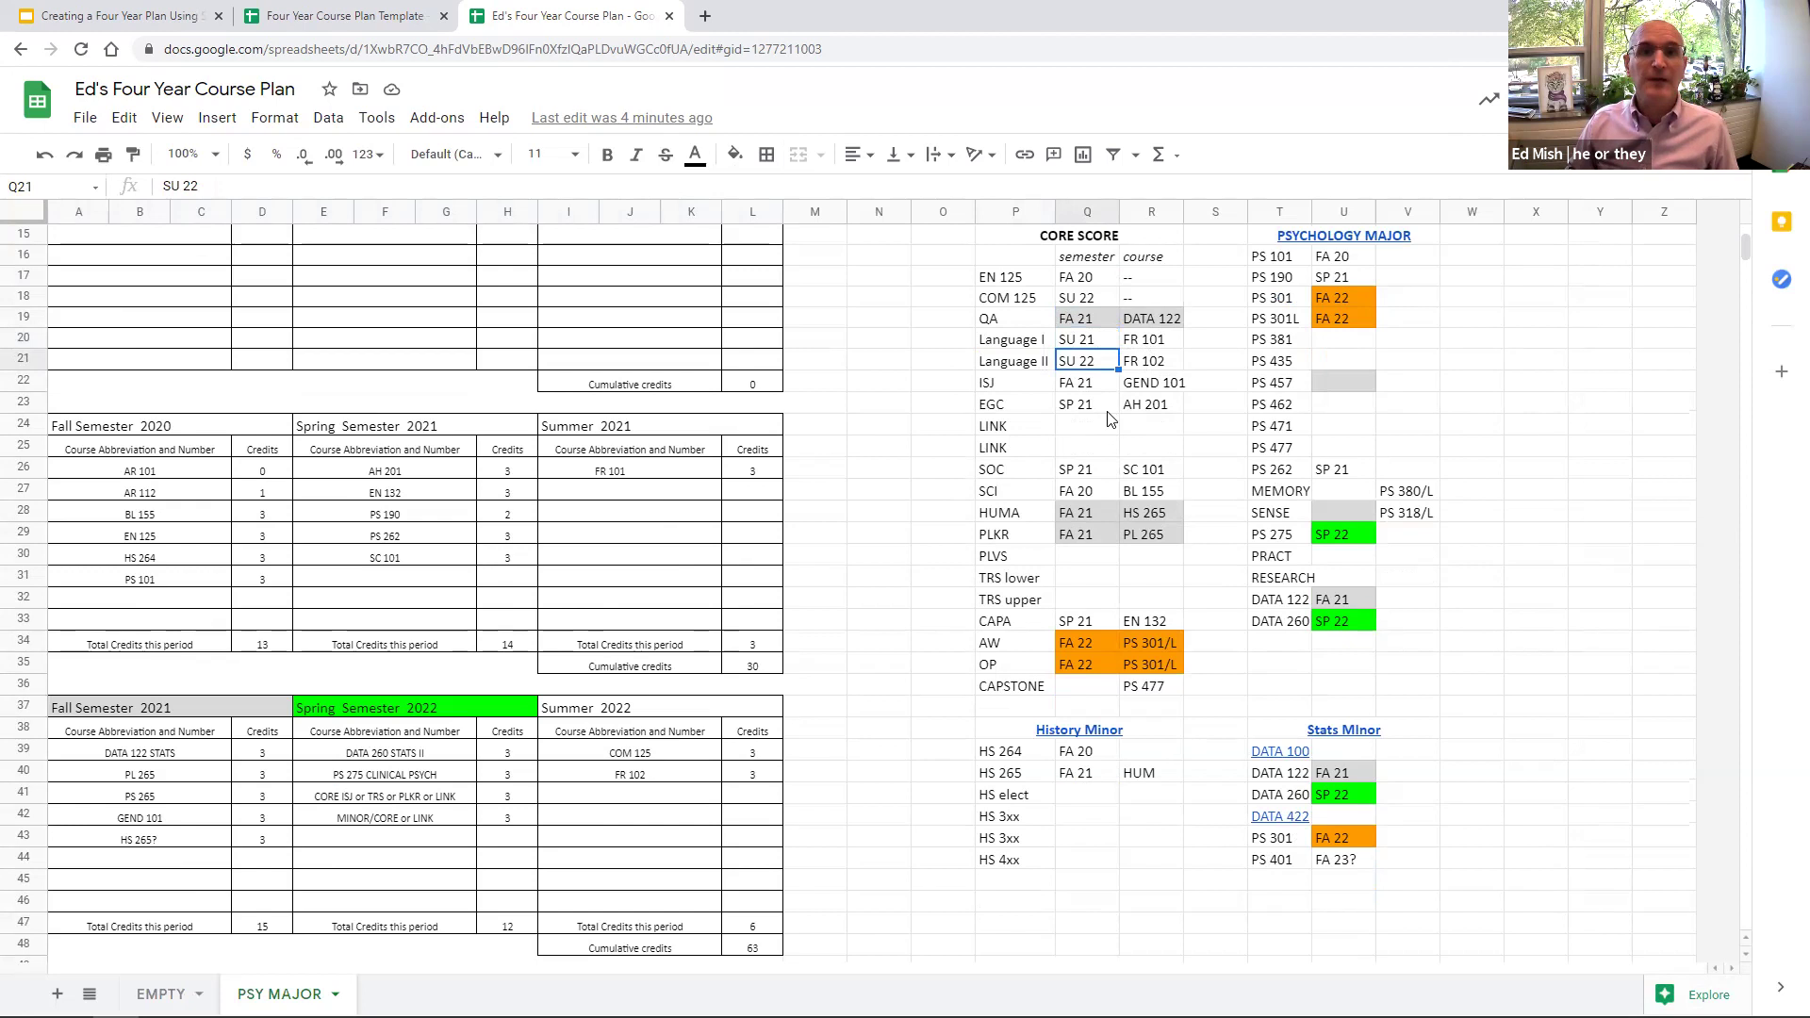
scroll(1110, 419, down, 1)
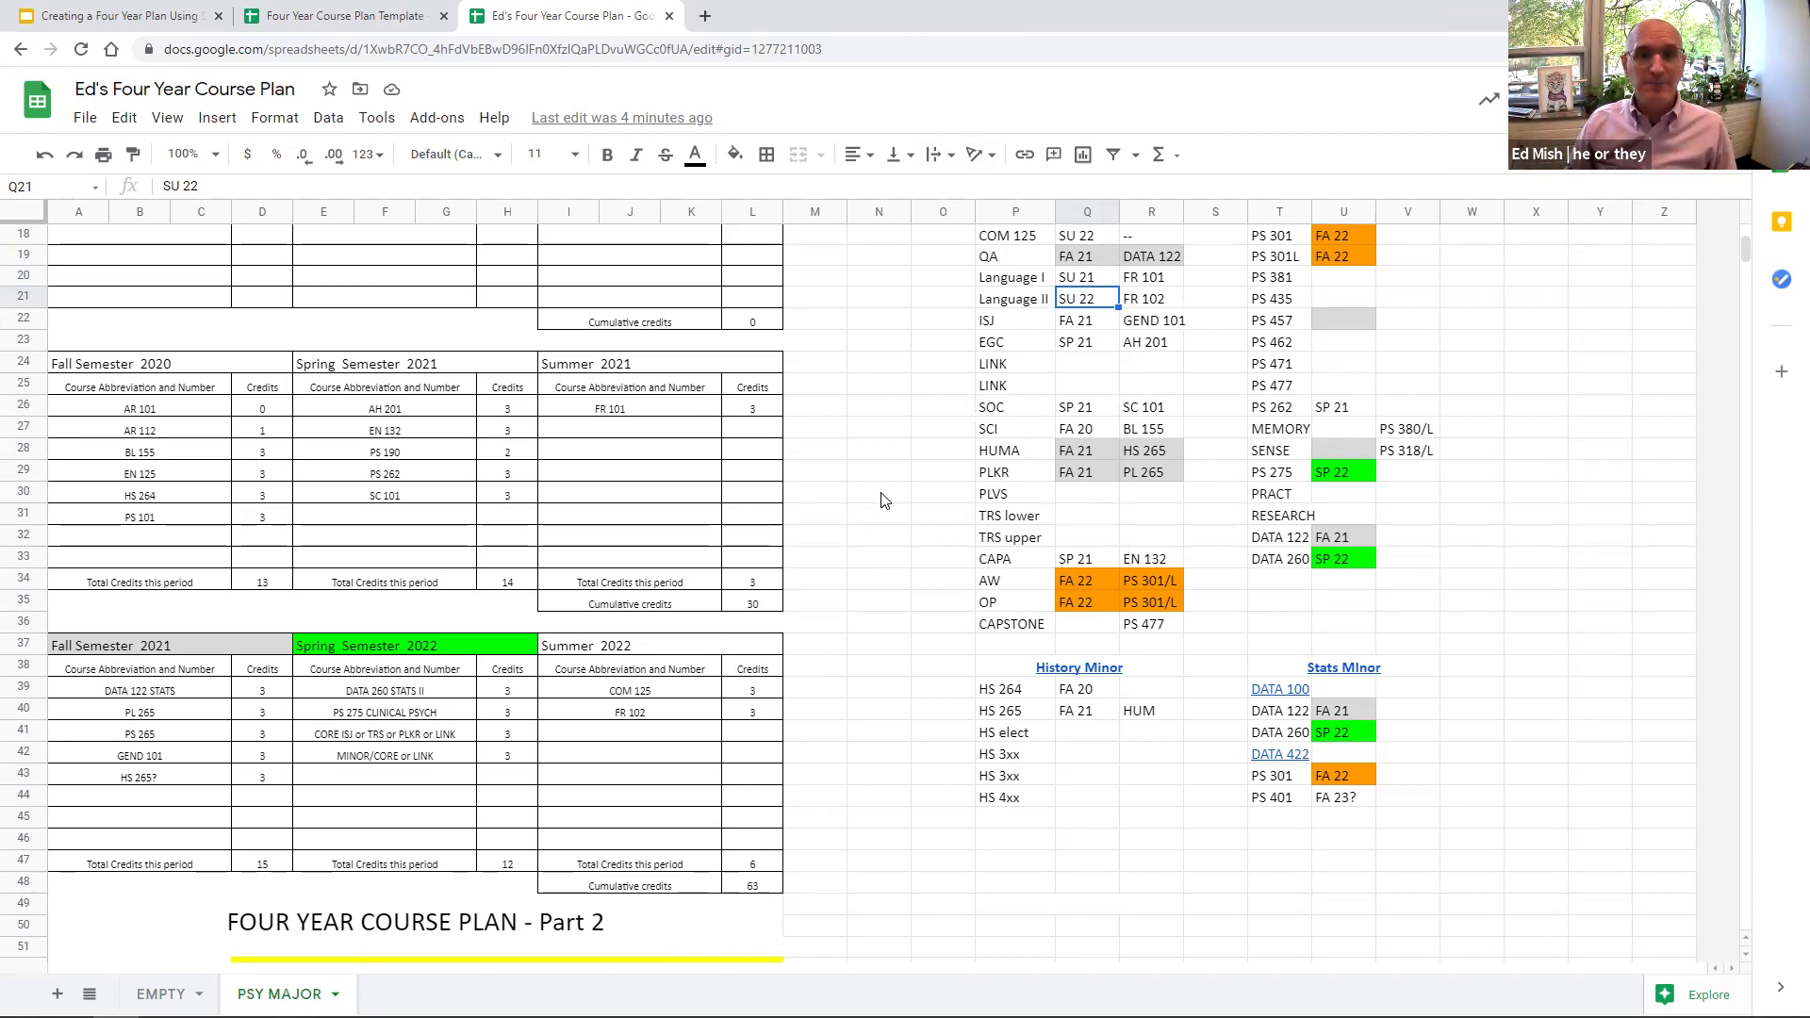
scroll(884, 500, up, 1)
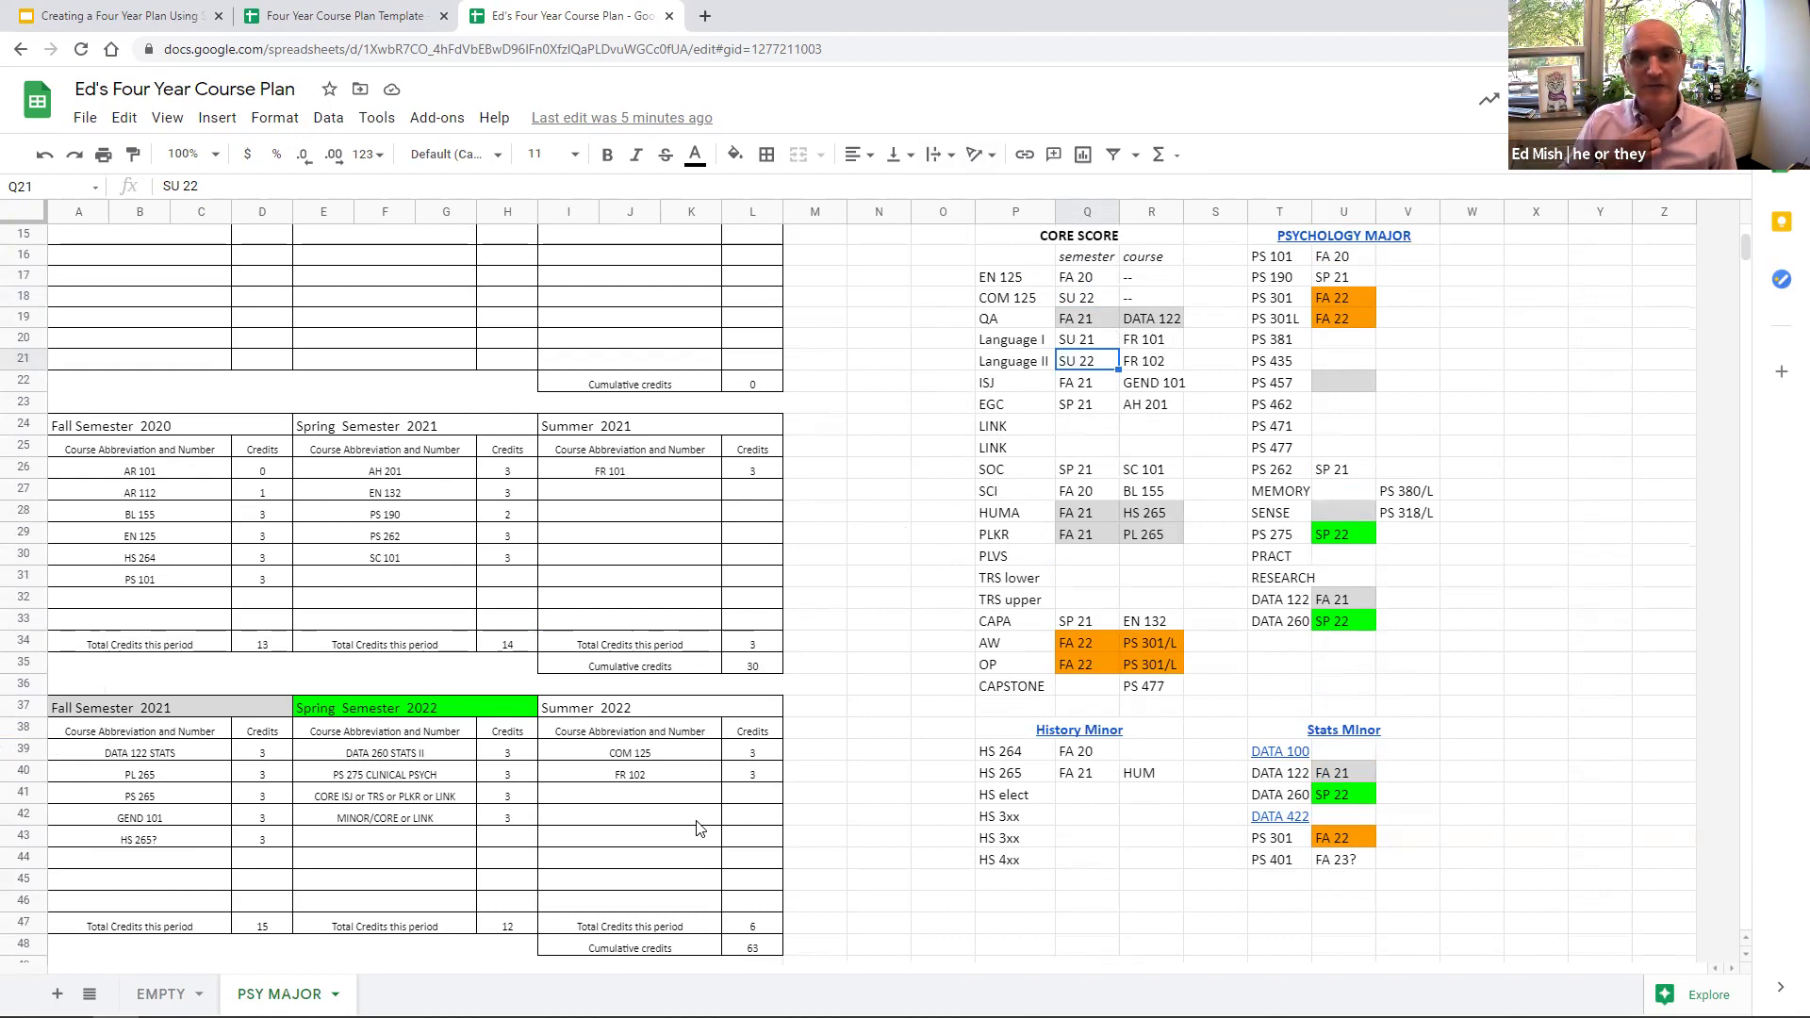
scroll(697, 828, down, 5)
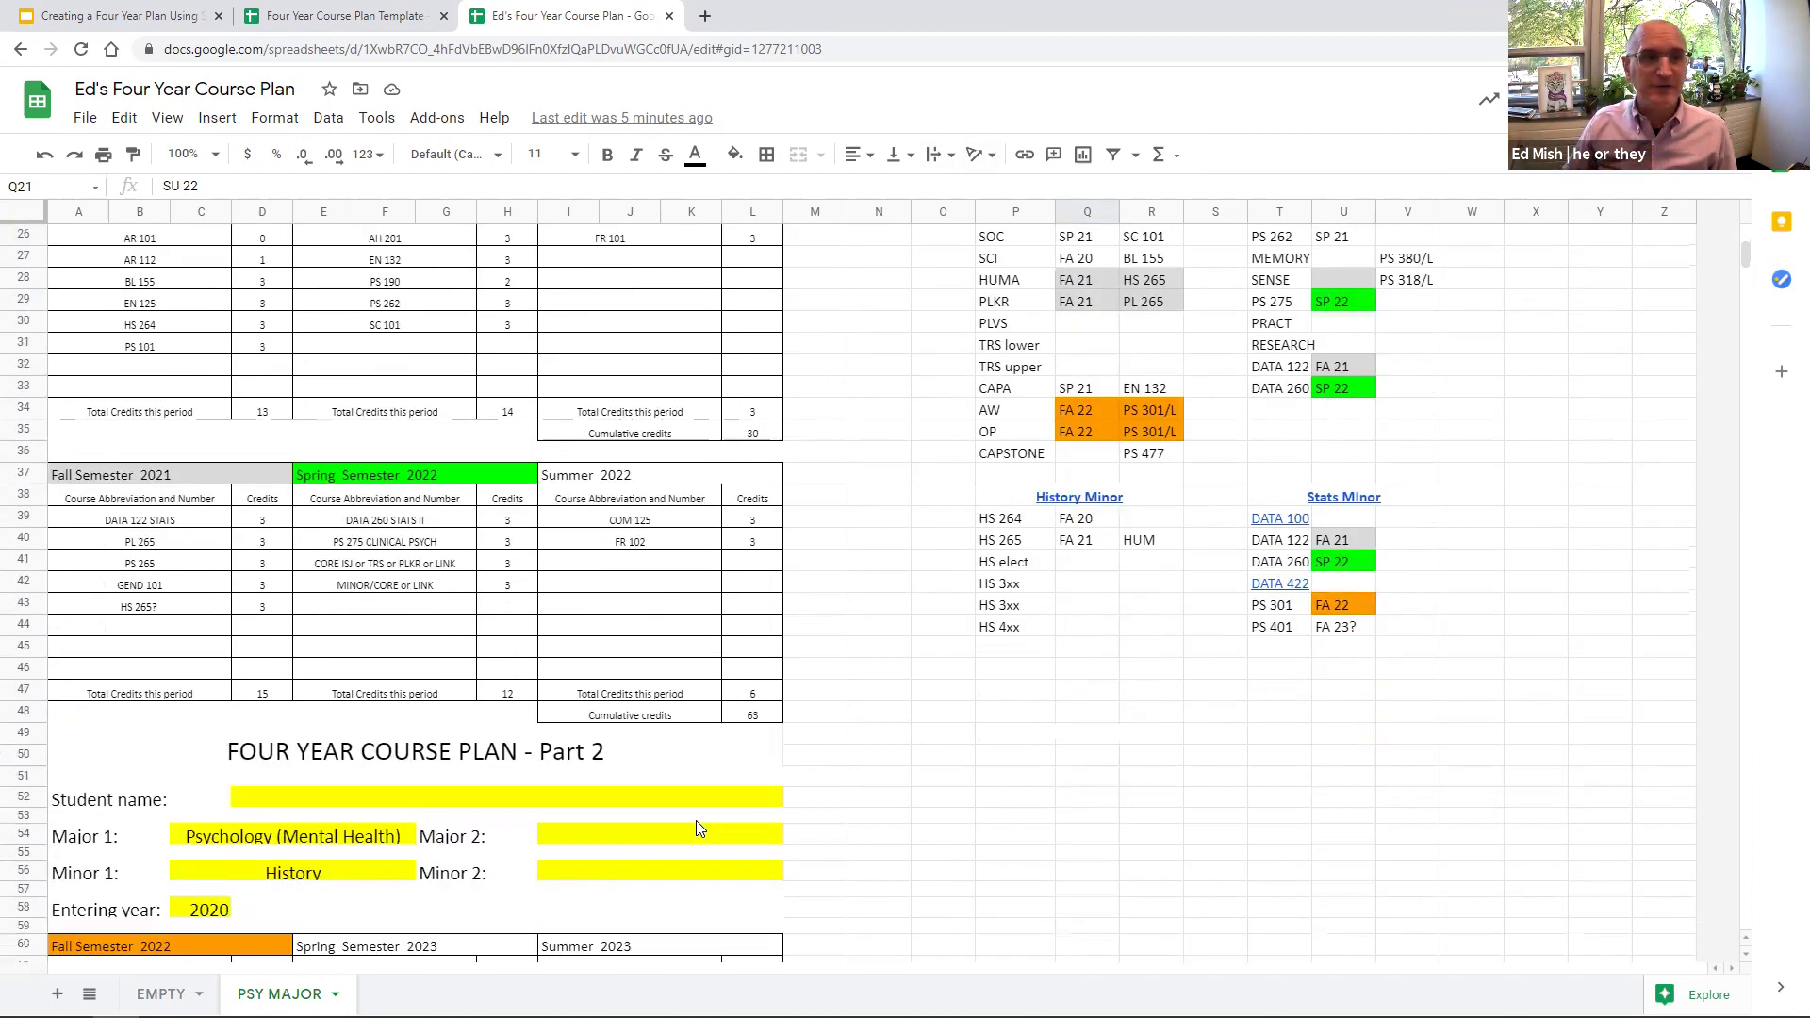
scroll(696, 828, down, 1)
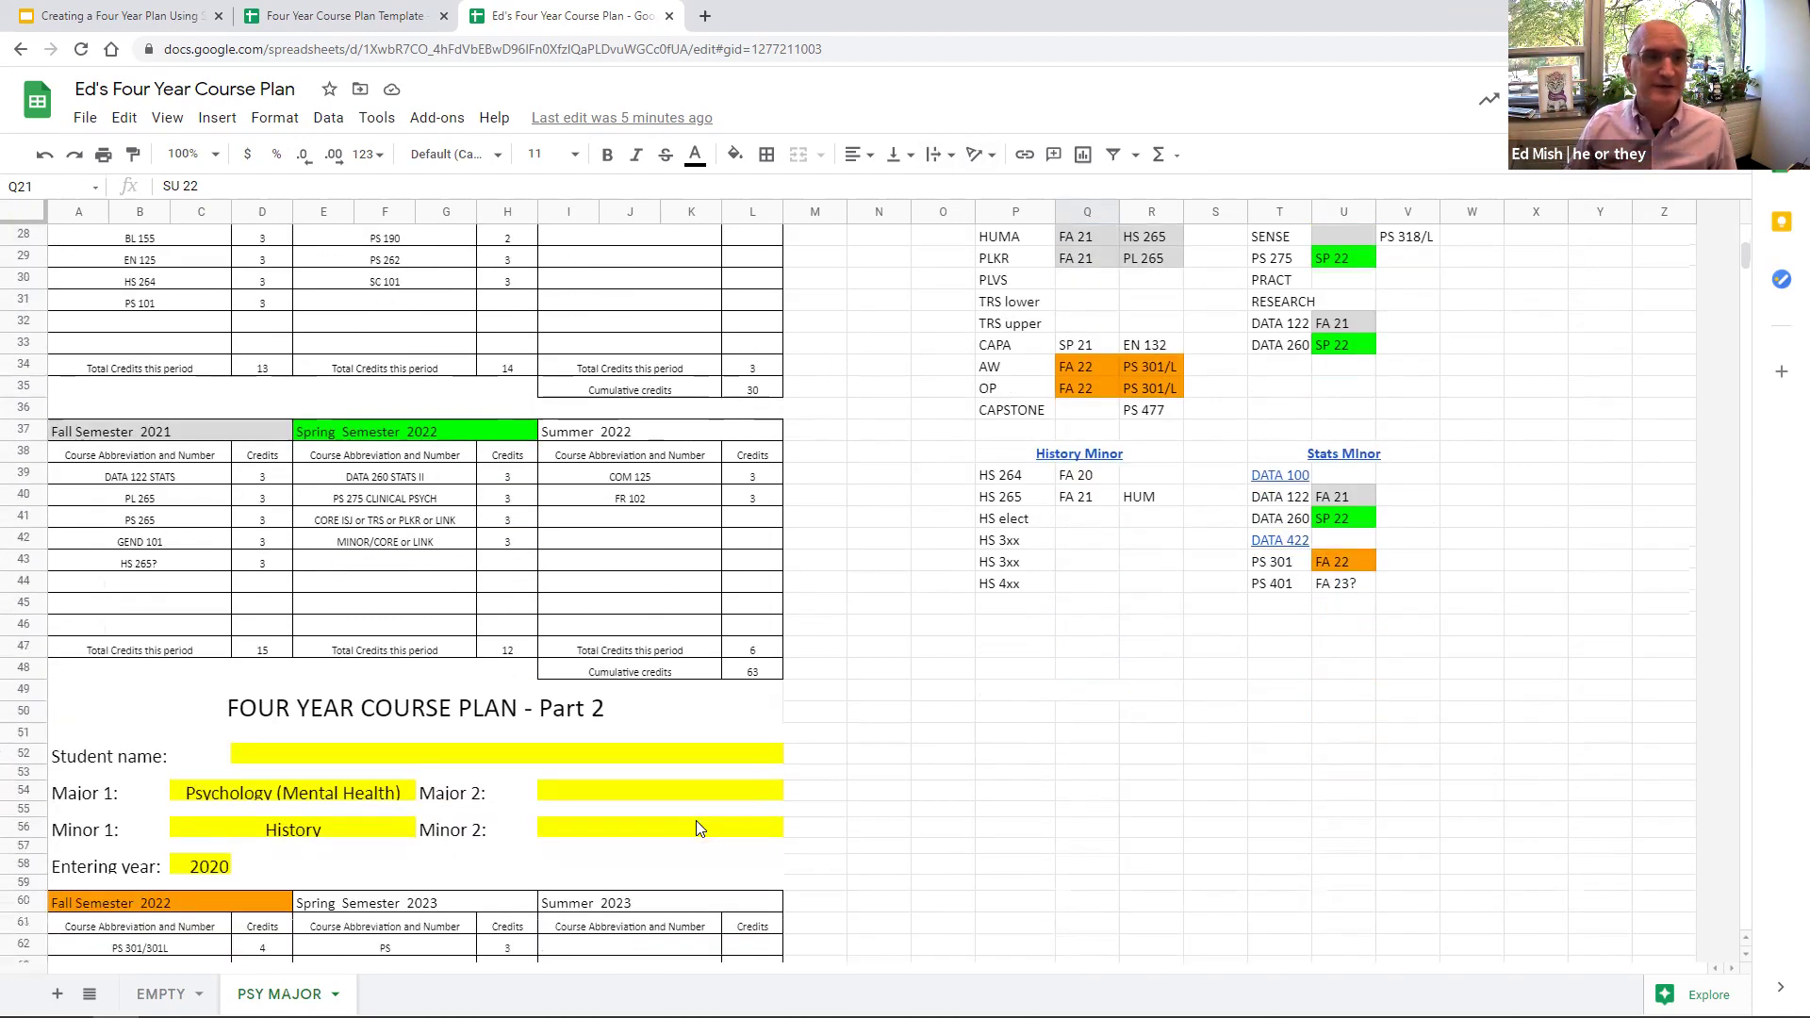
click(384, 483)
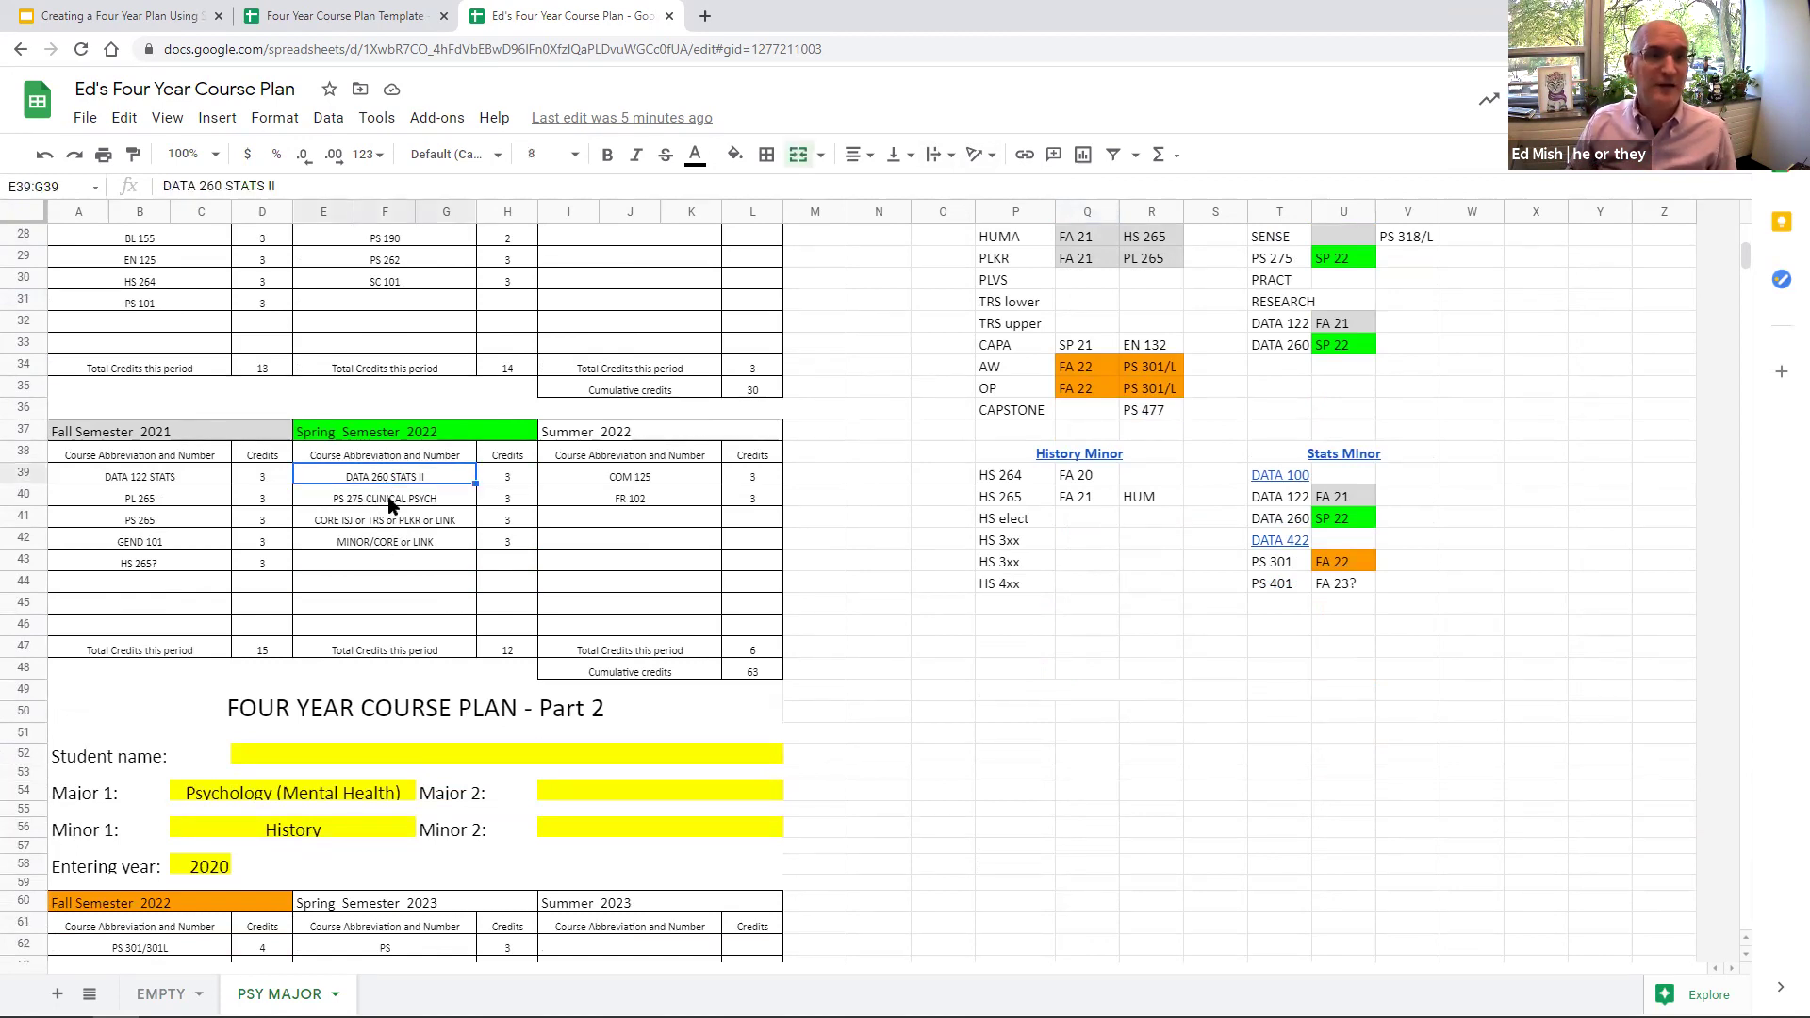
click(391, 504)
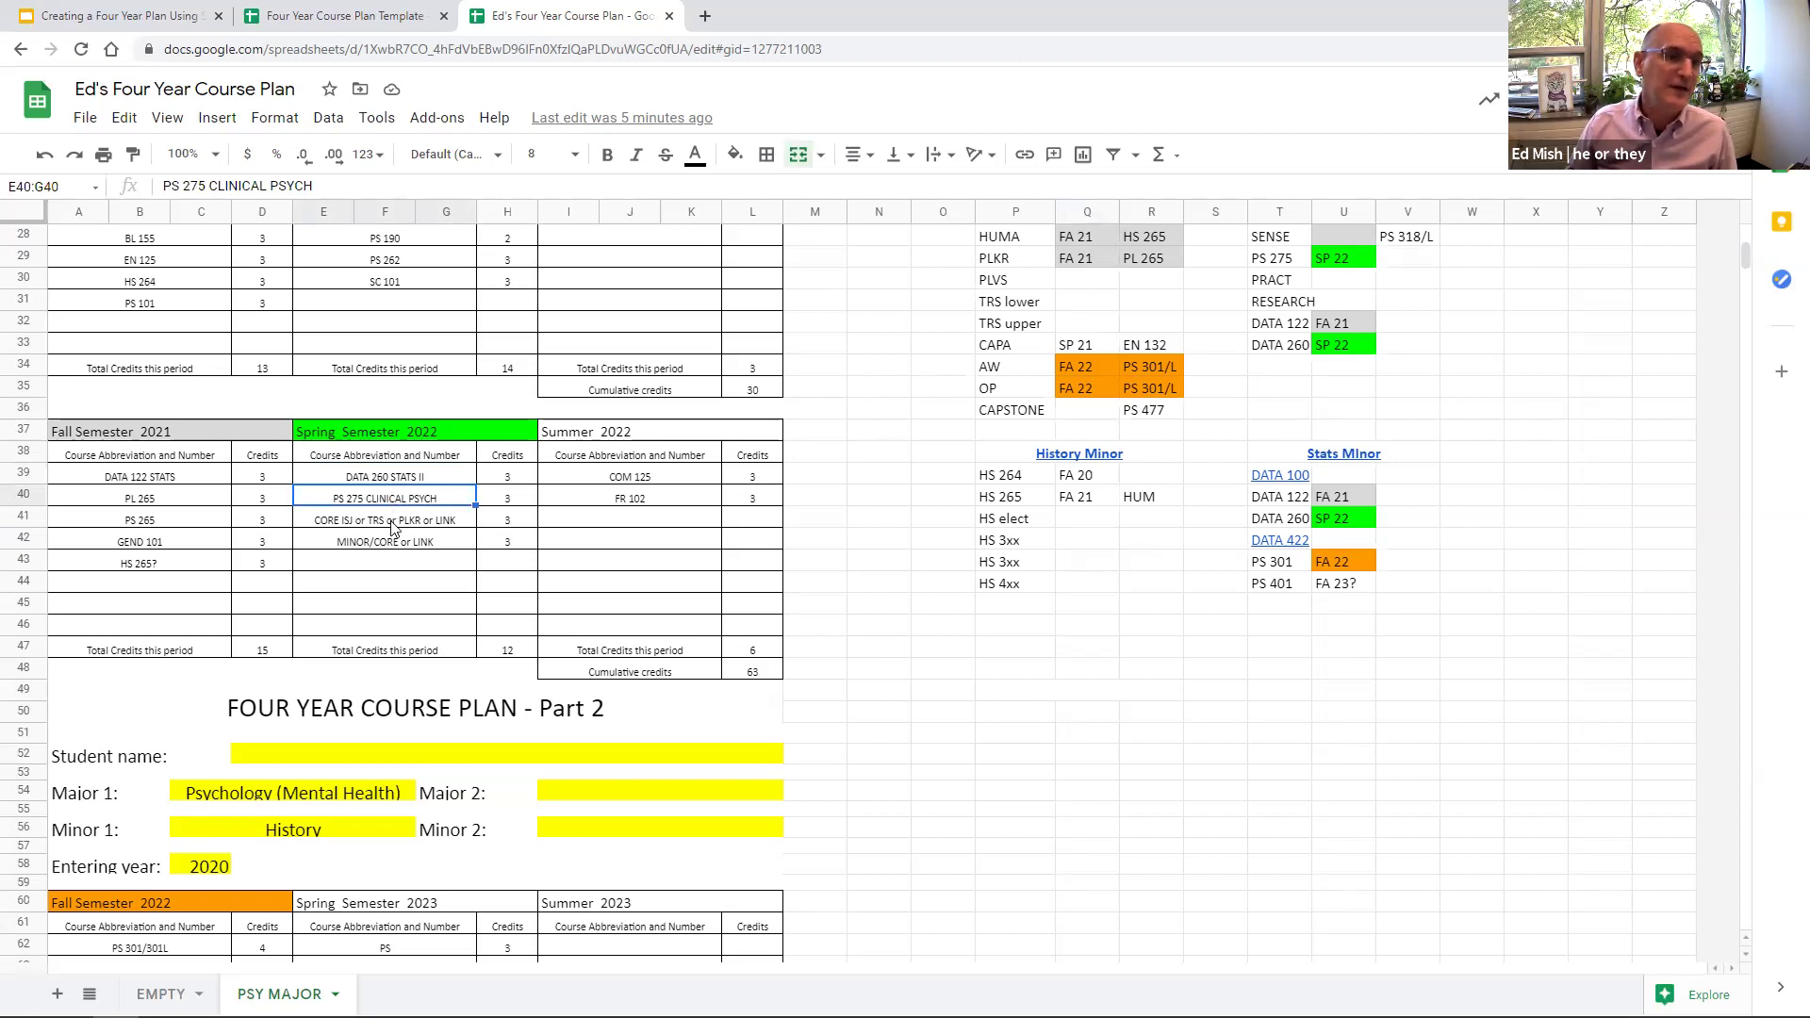
click(393, 526)
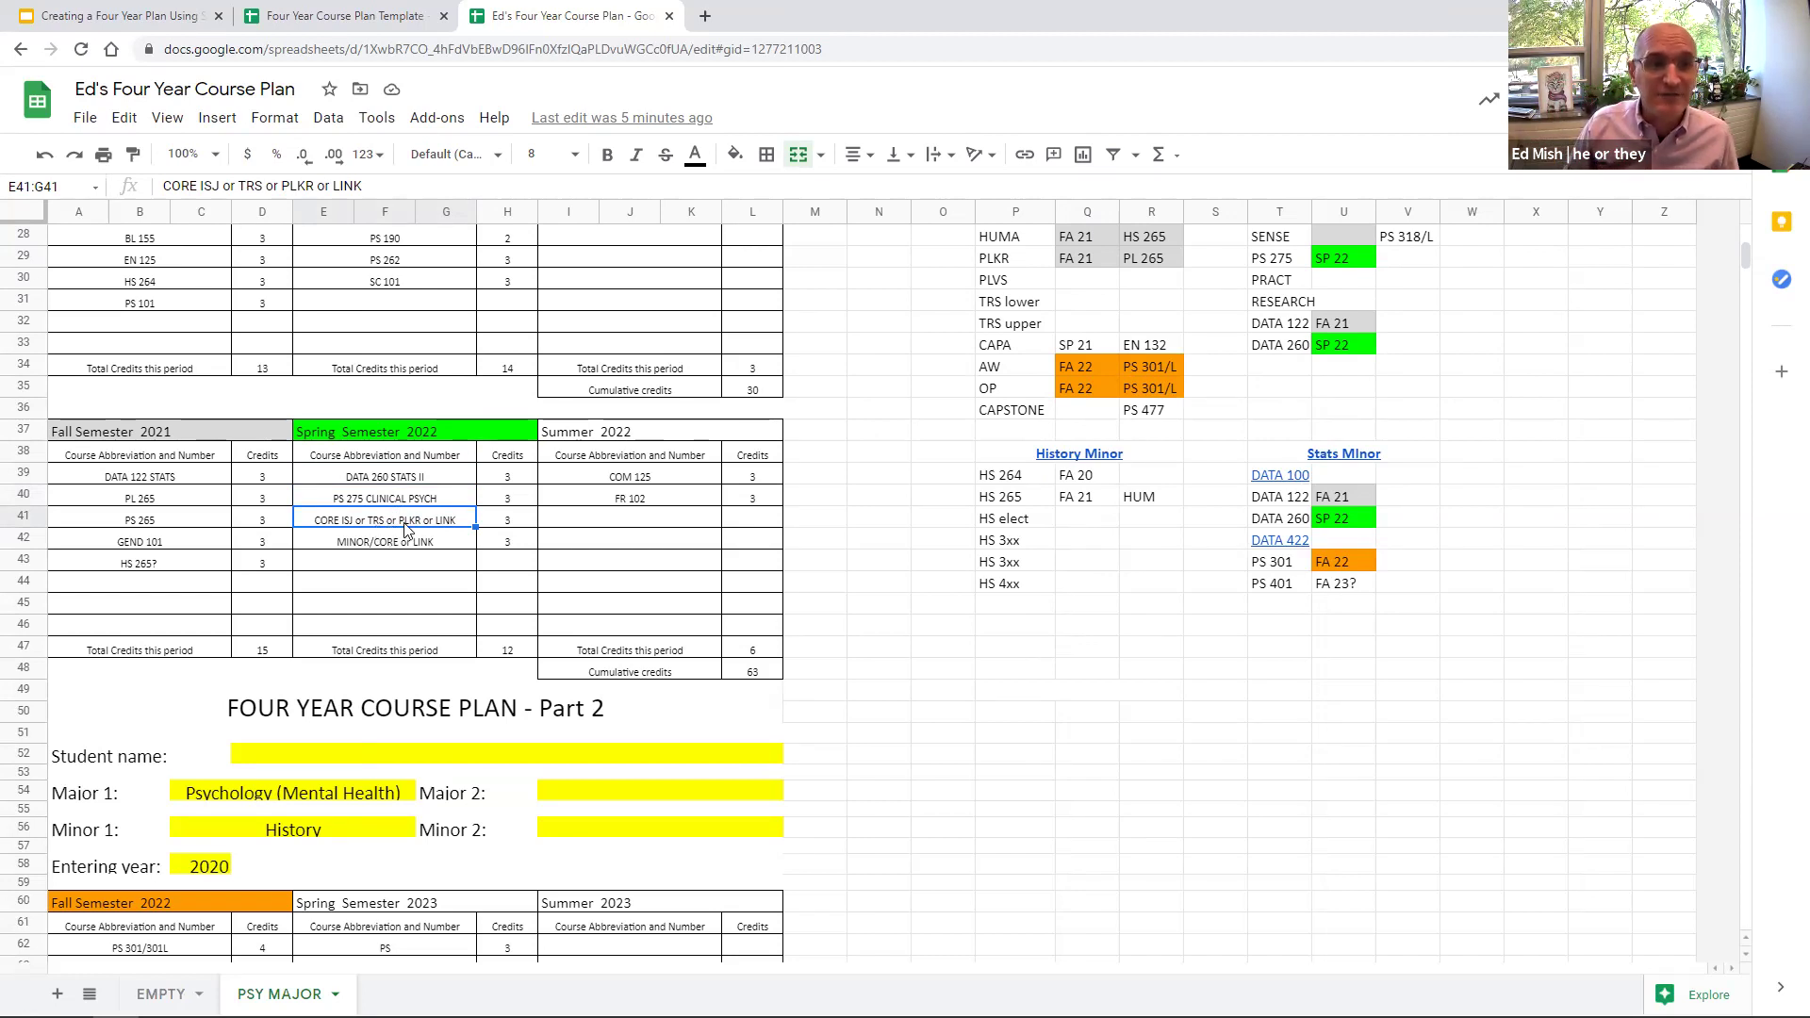
click(399, 547)
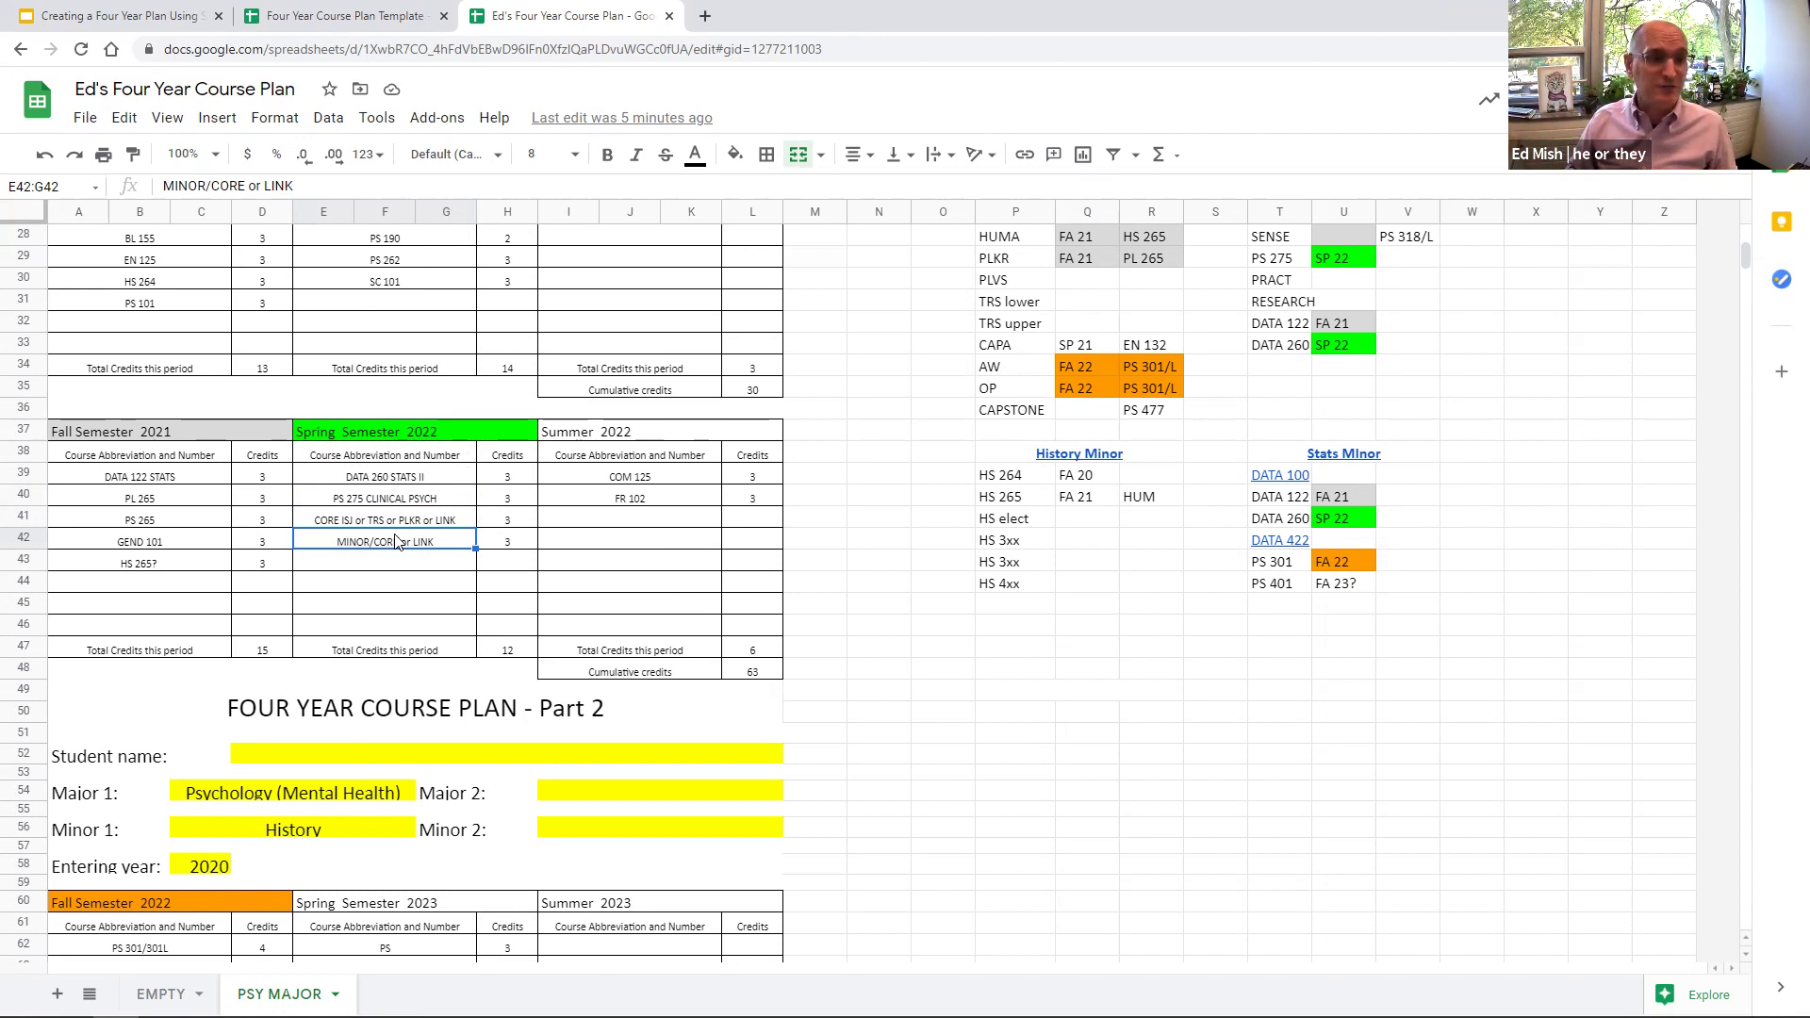
scroll(395, 542, down, 4)
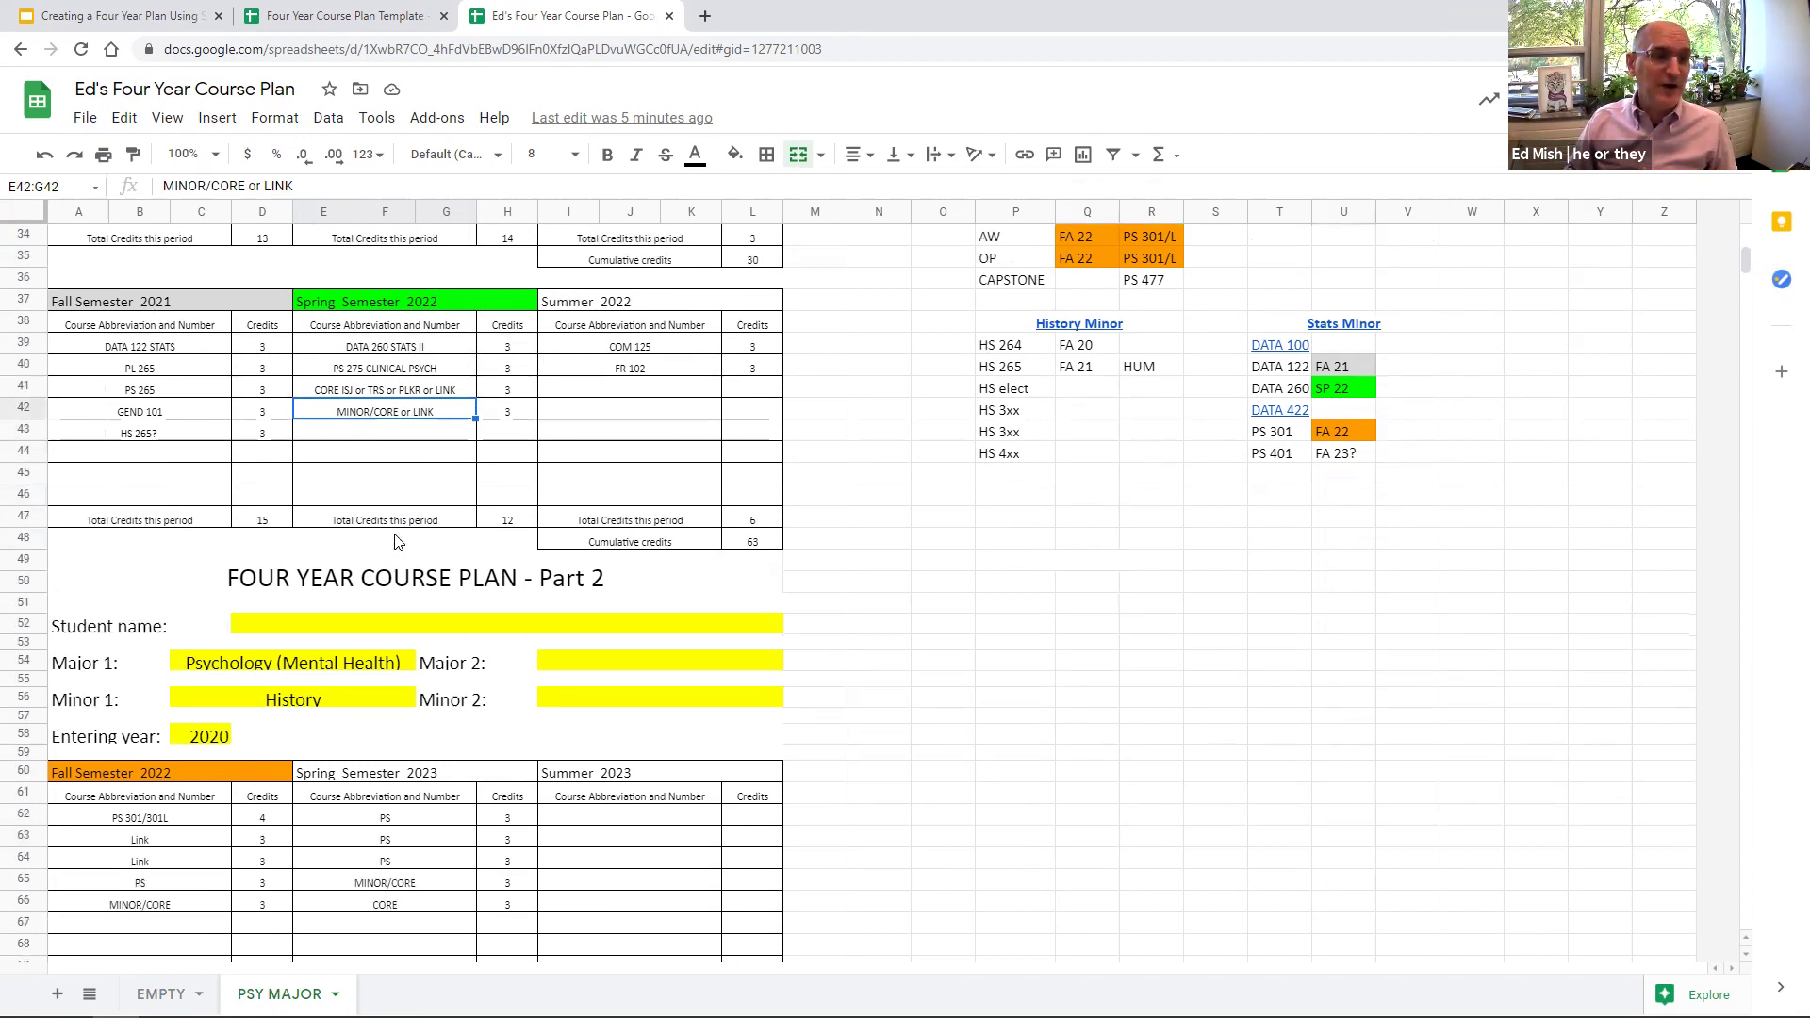
- Follow the PSYCHOLOGY MAJOR heading's hyperlink to the university bulletin page
scroll(404, 798, down, 3)
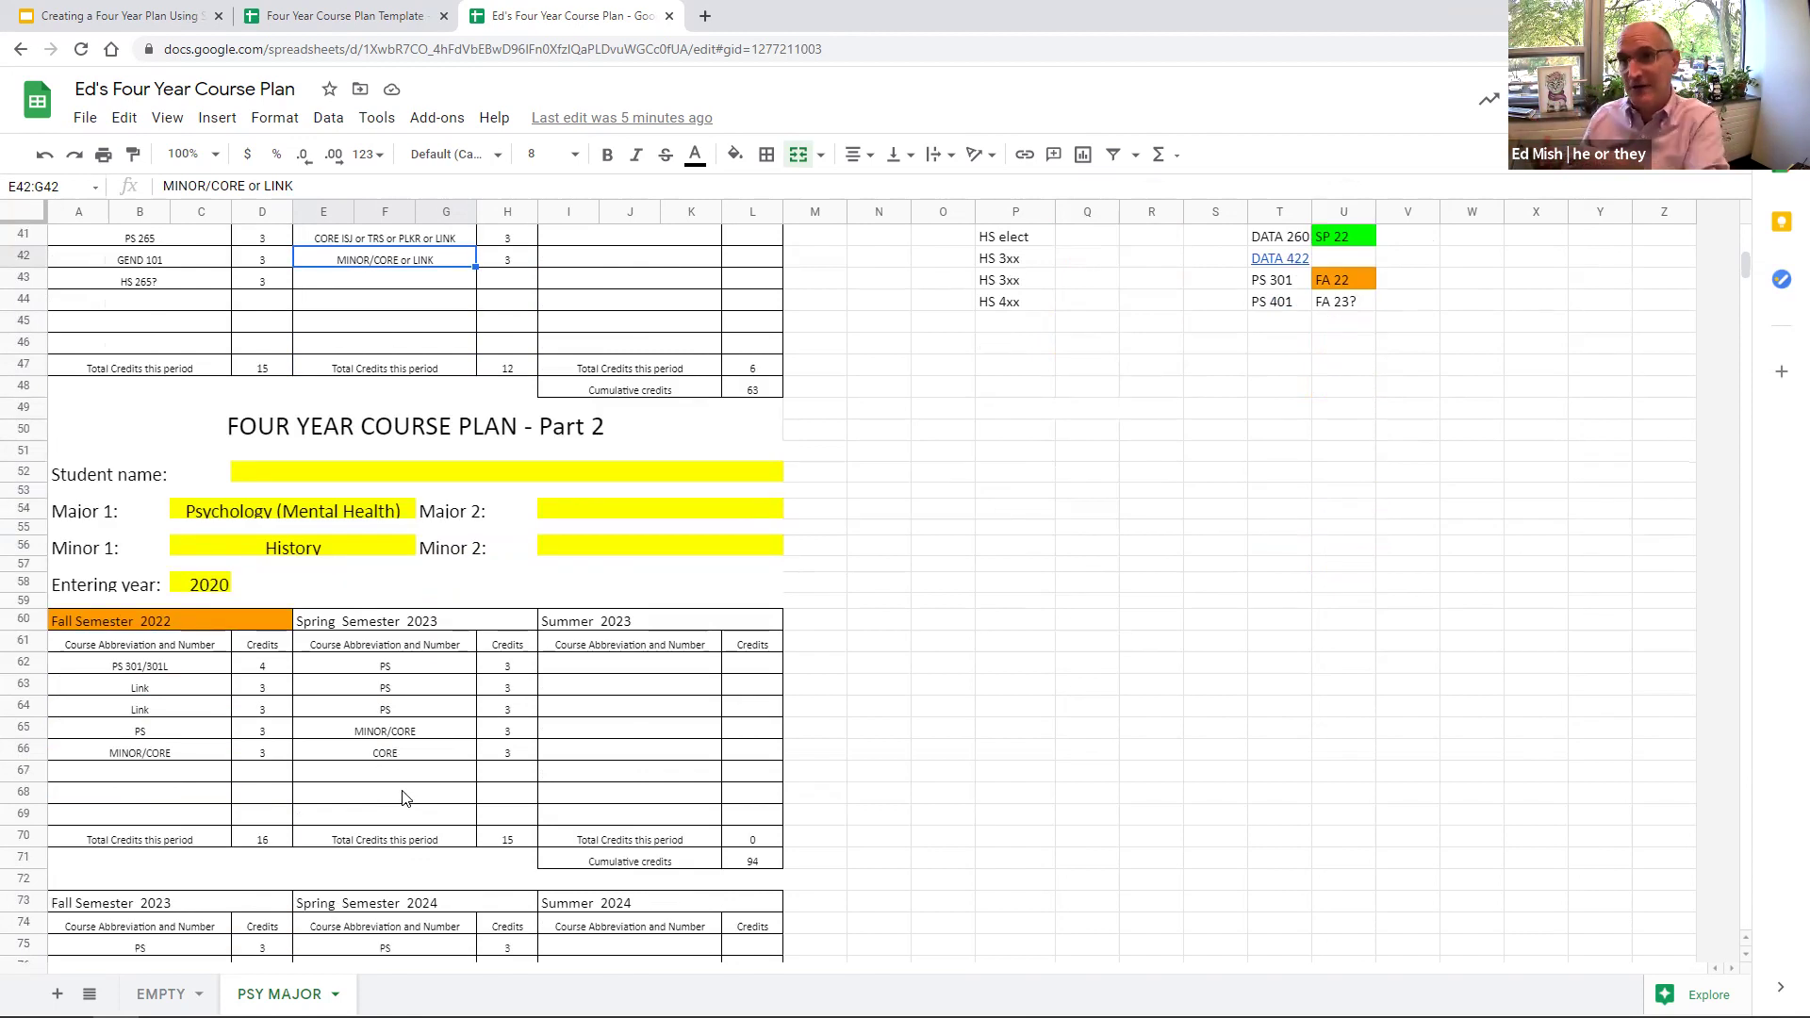
scroll(404, 799, up, 12)
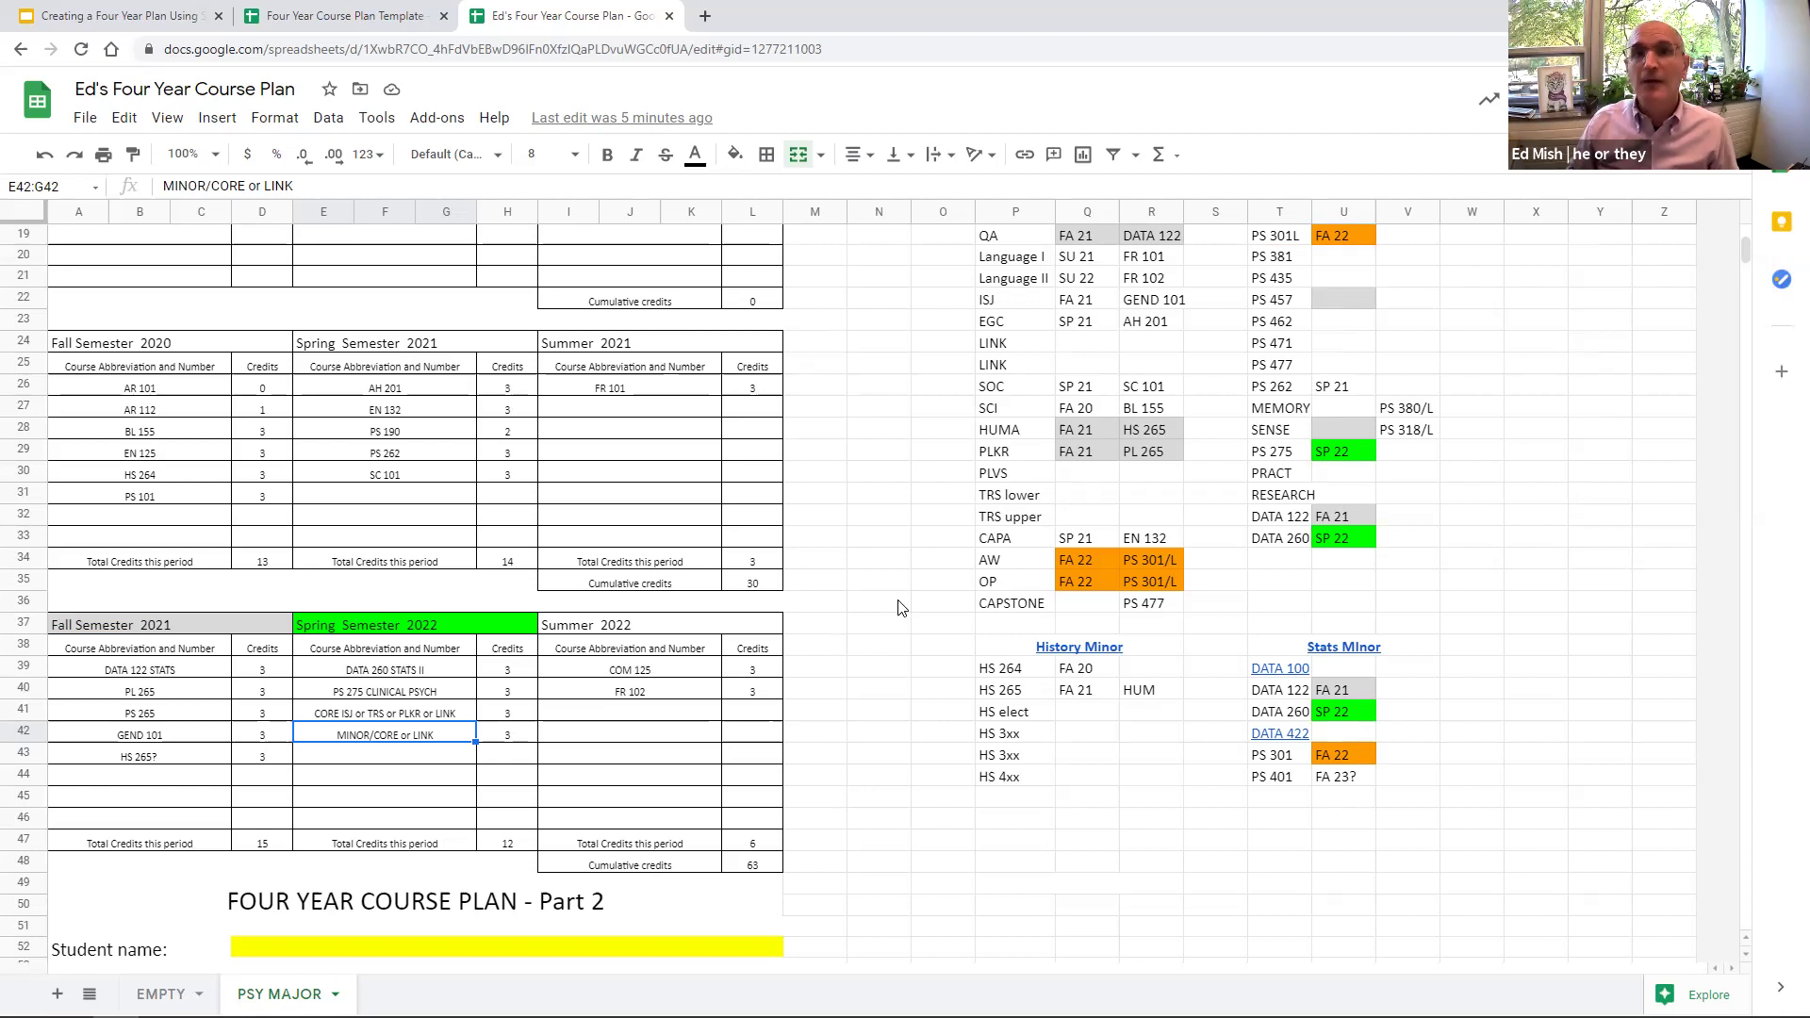
scroll(898, 608, up, 5)
scroll(907, 631, down, 1)
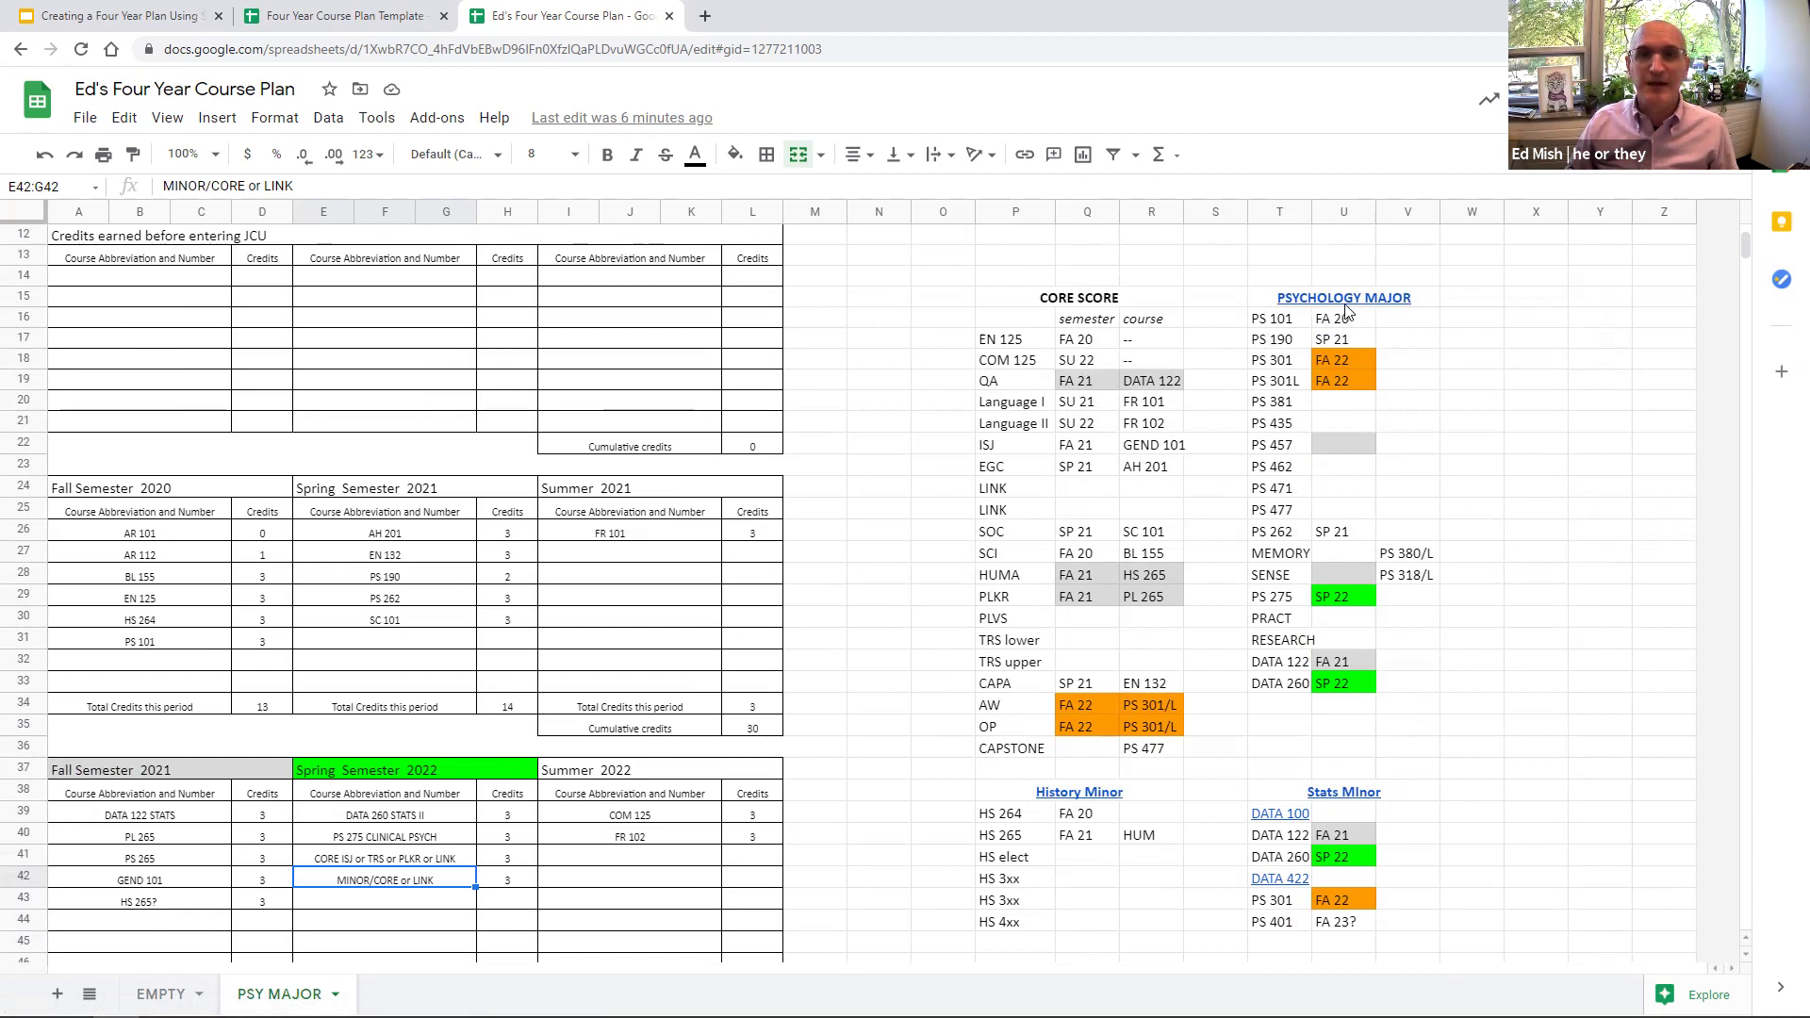
mouse_move(1346, 306)
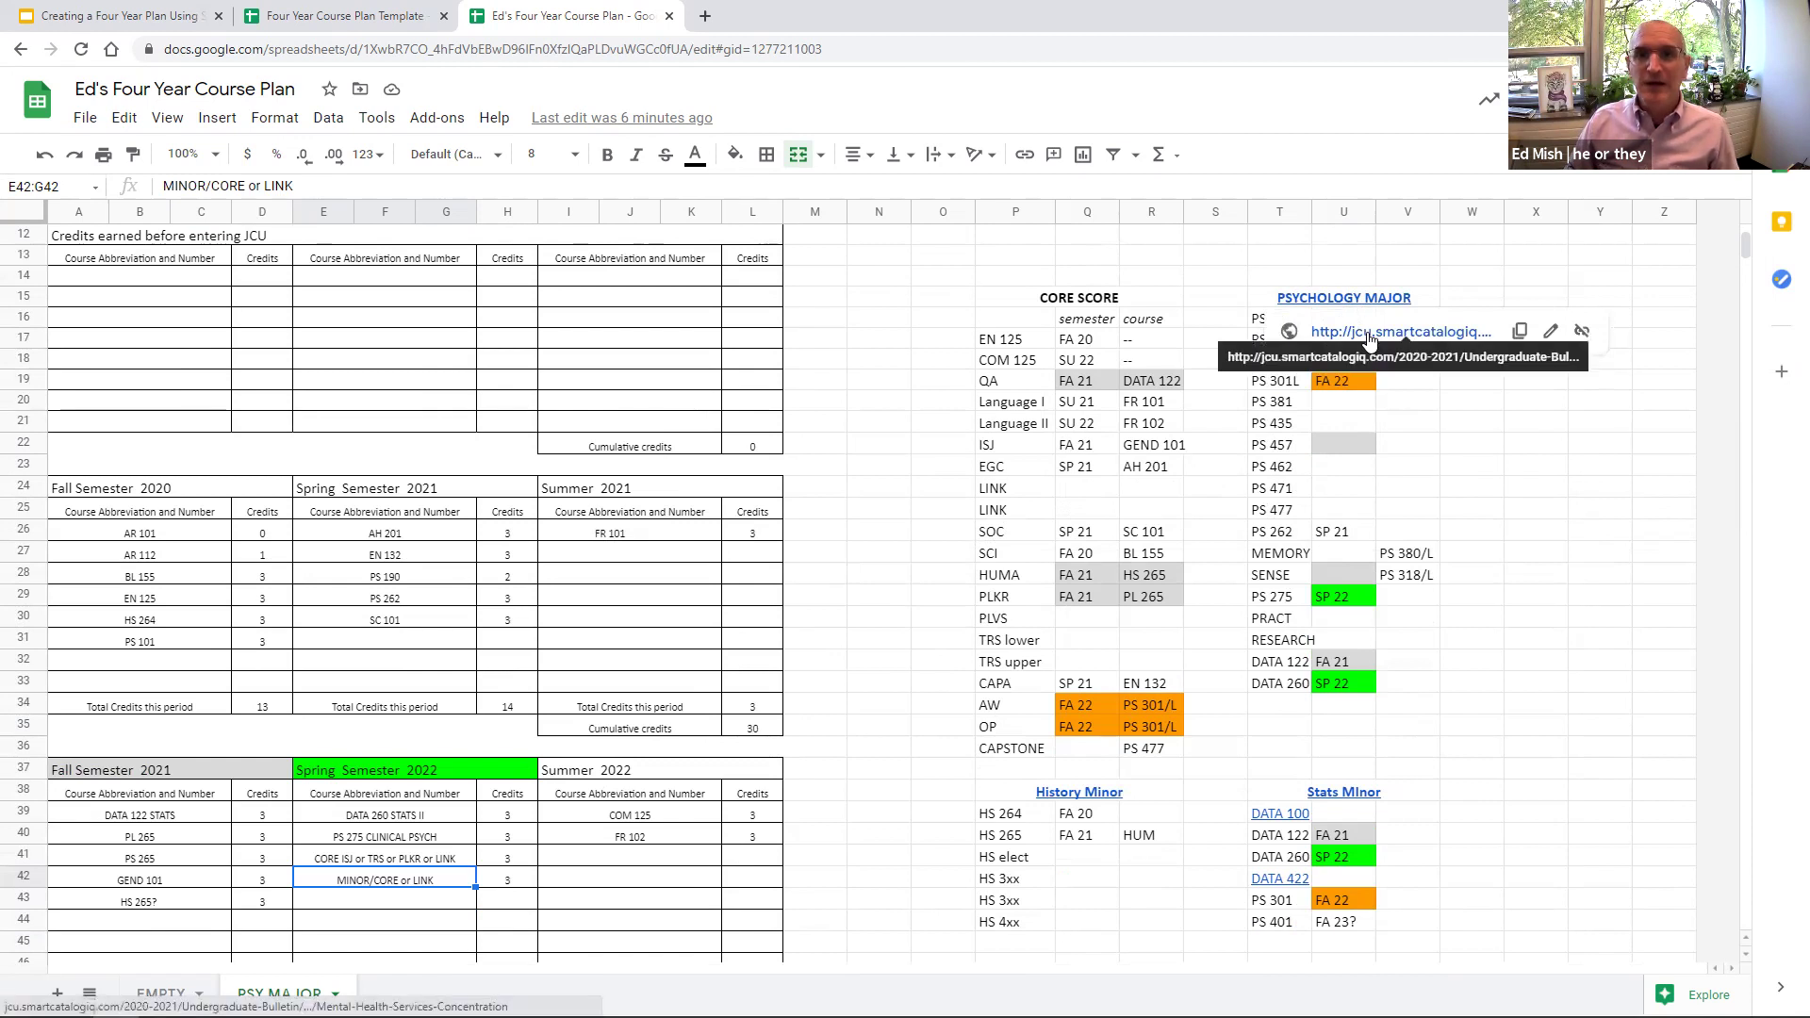
click(1368, 340)
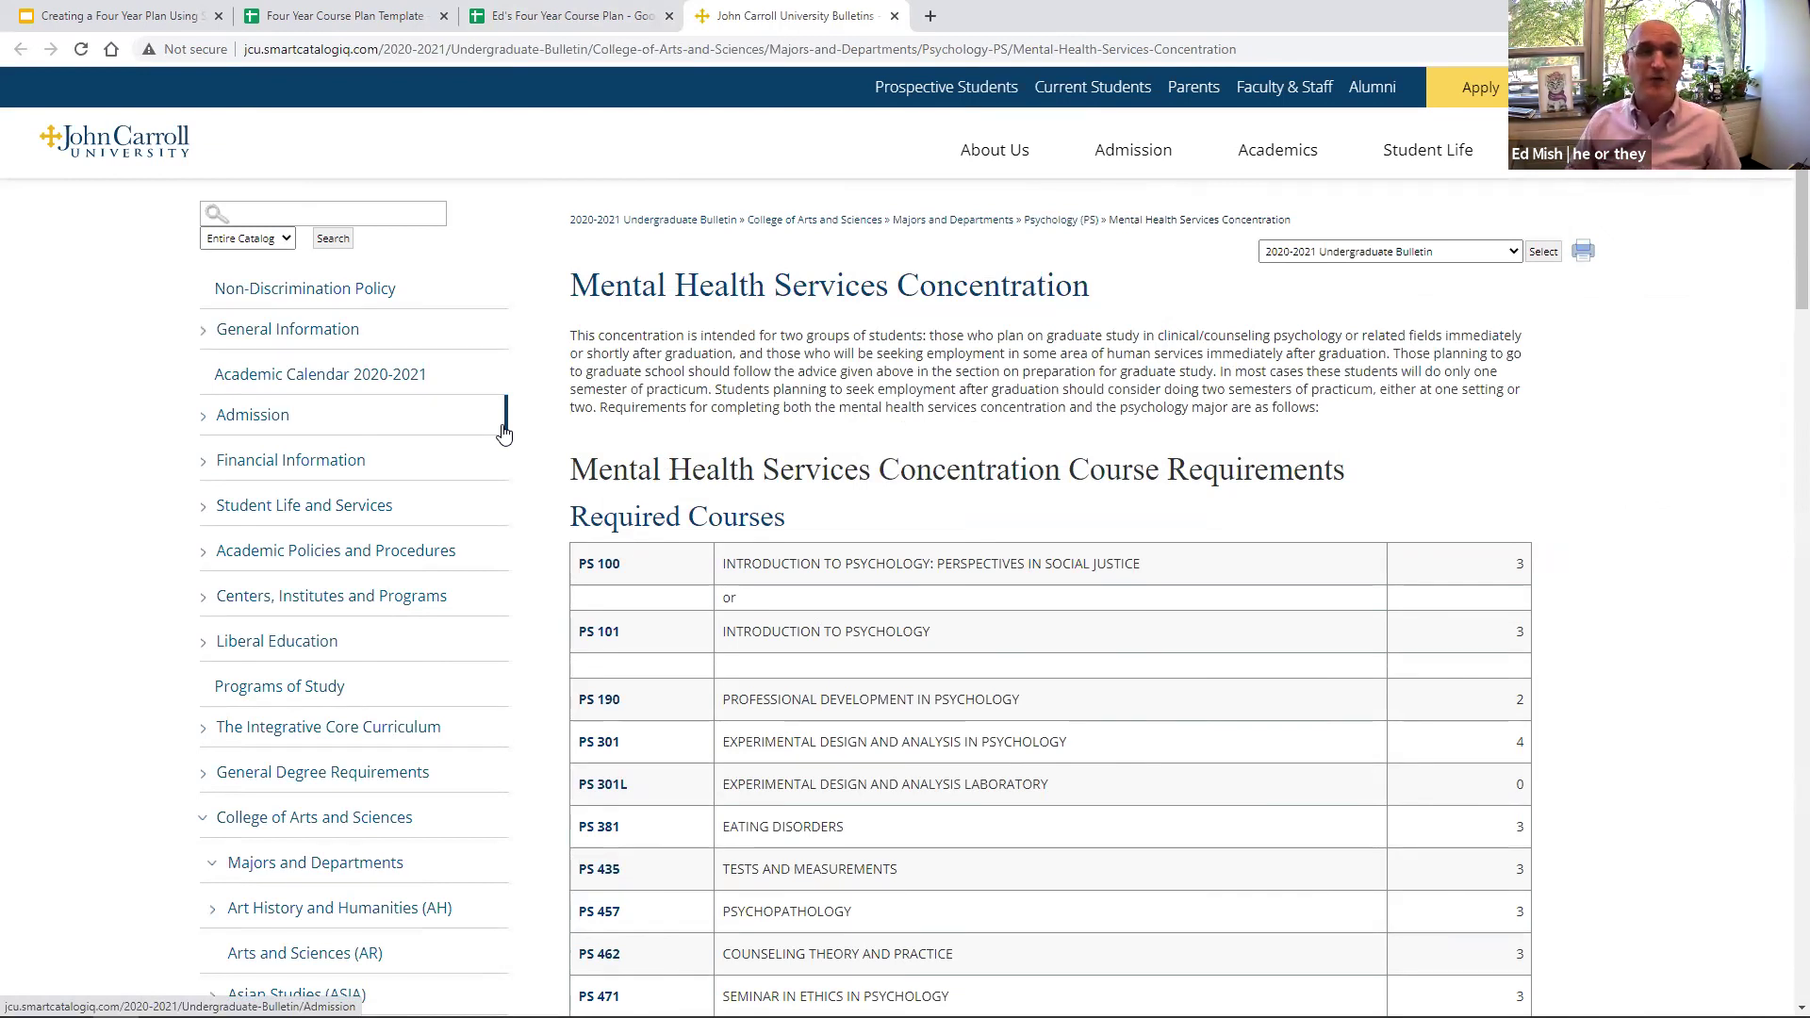
- Scroll through the Mental Health Services Concentration requirements down to the elective groups
scroll(517, 464, down, 1)
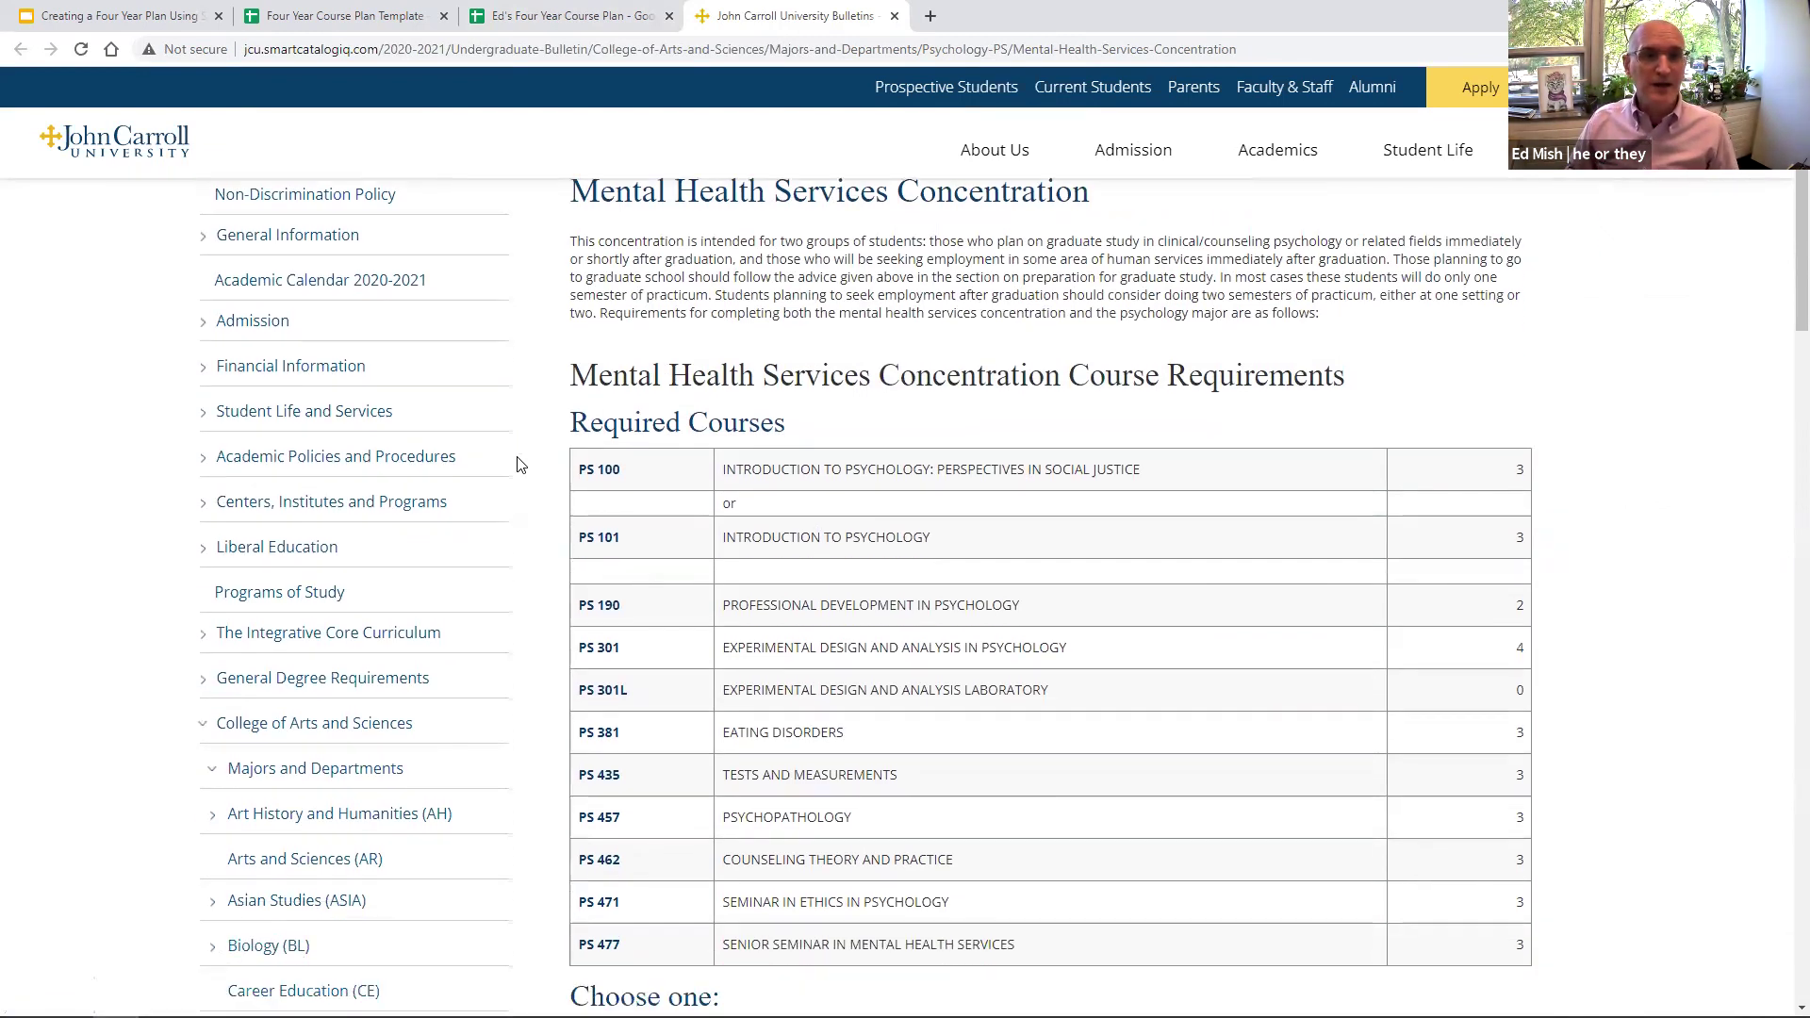
scroll(517, 464, down, 1)
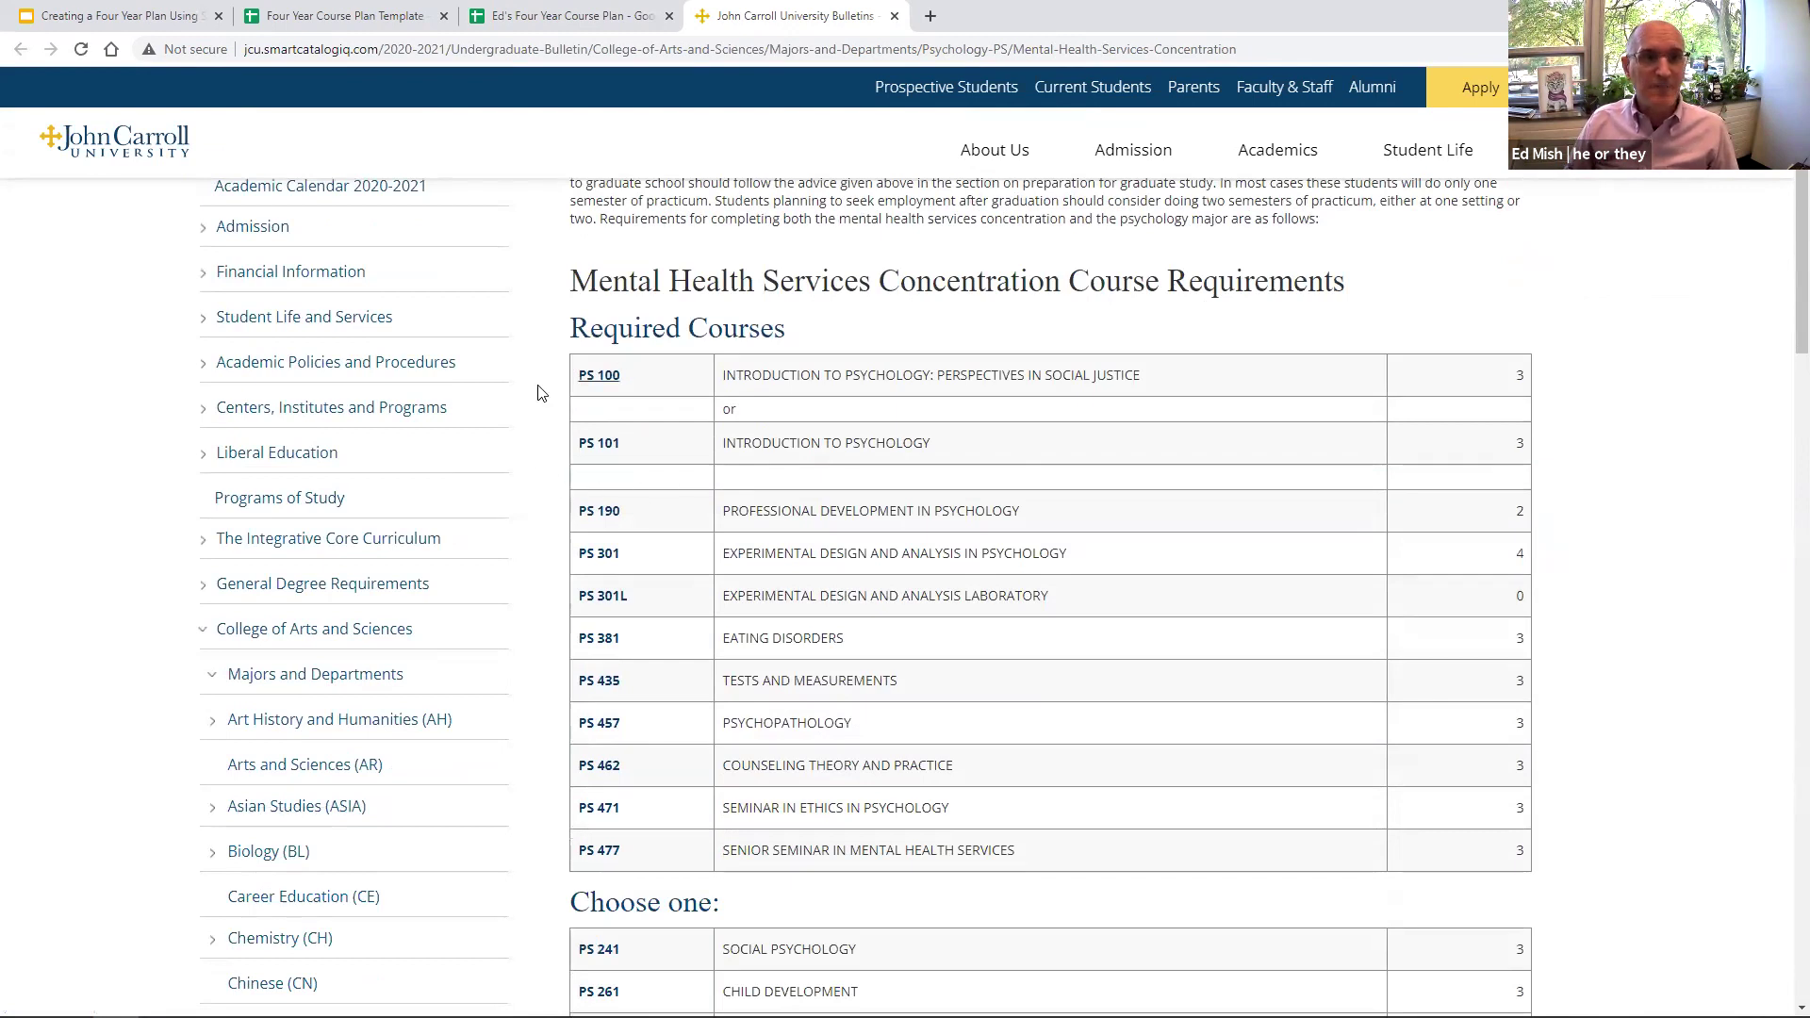
scroll(541, 393, down, 1)
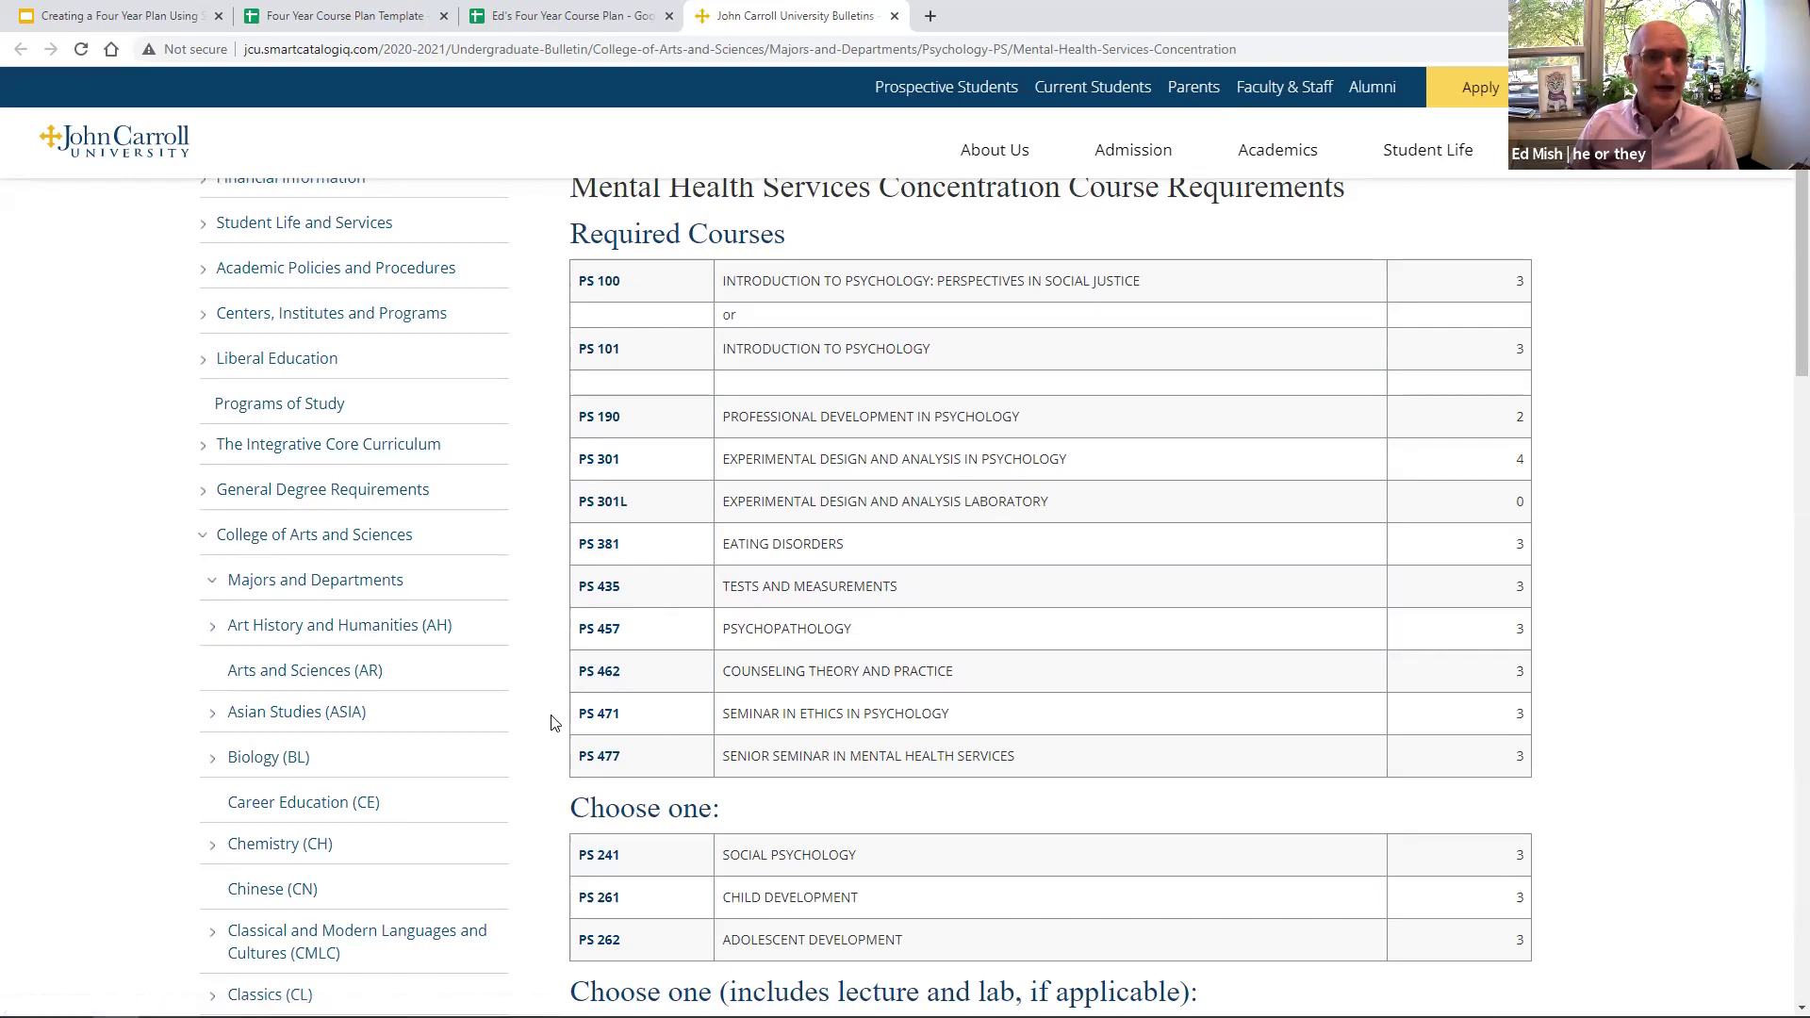
scroll(554, 723, down, 3)
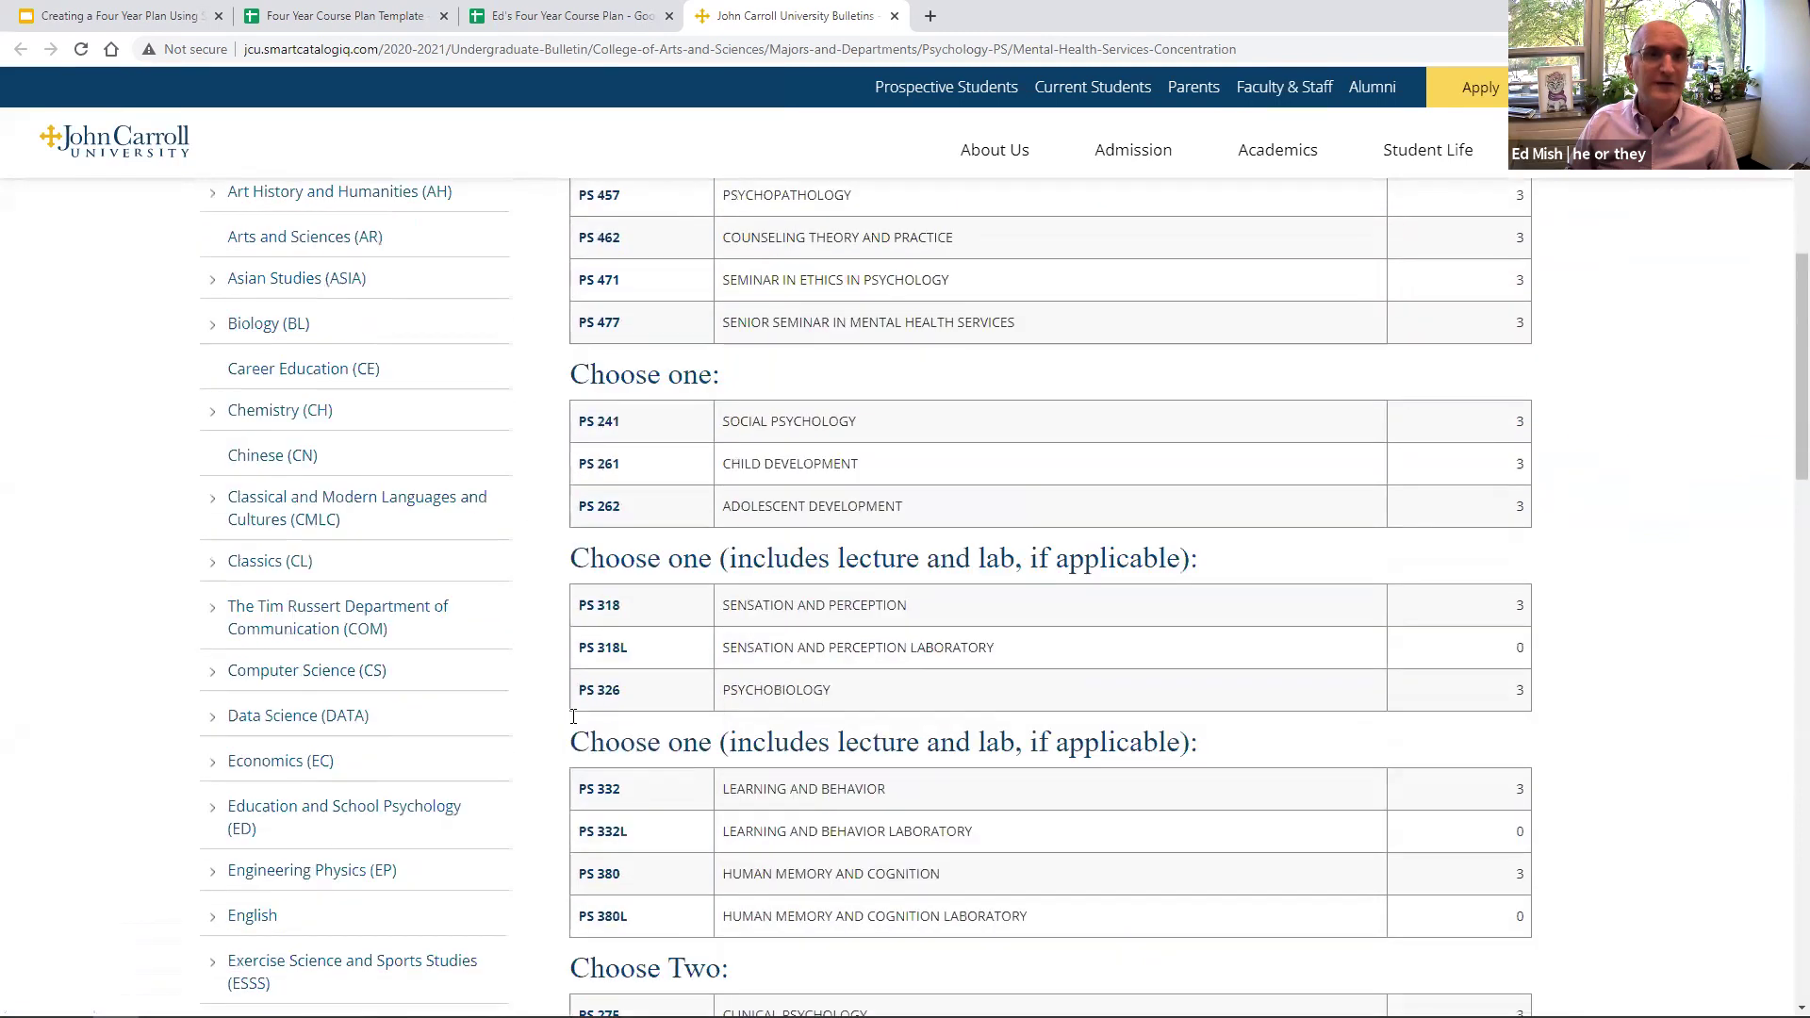
click(562, 28)
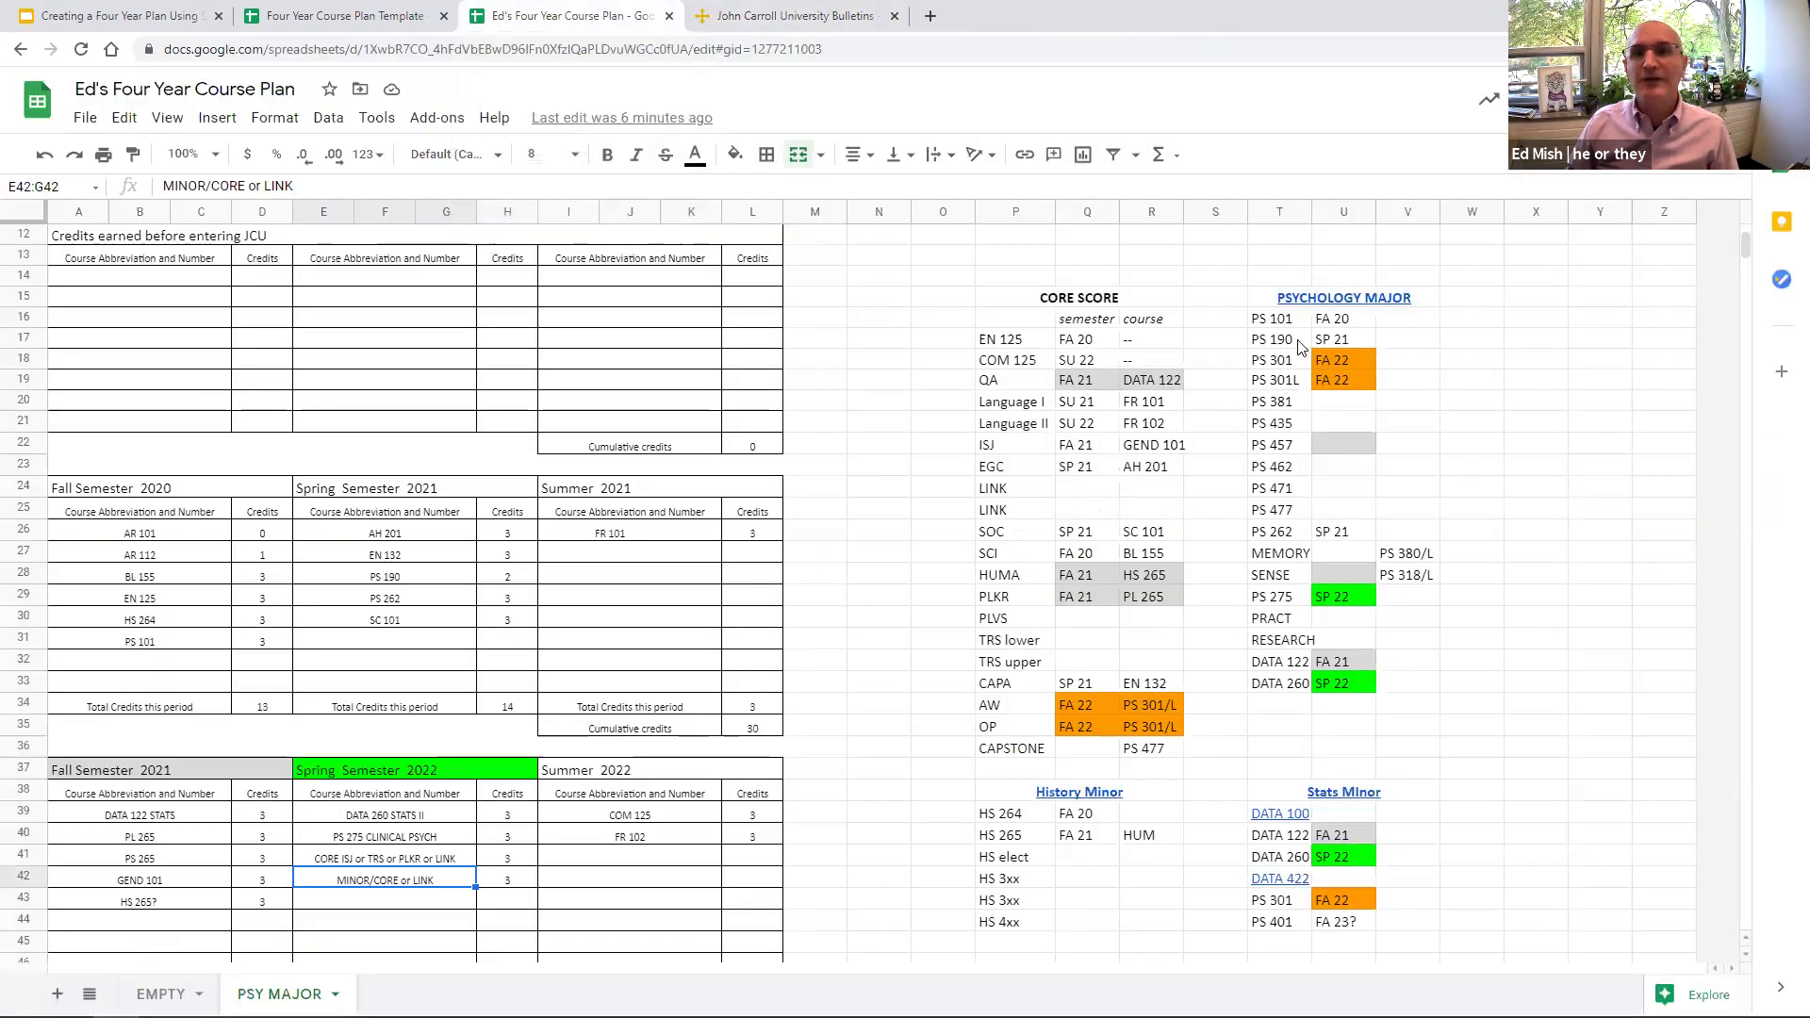
mouse_move(1280, 813)
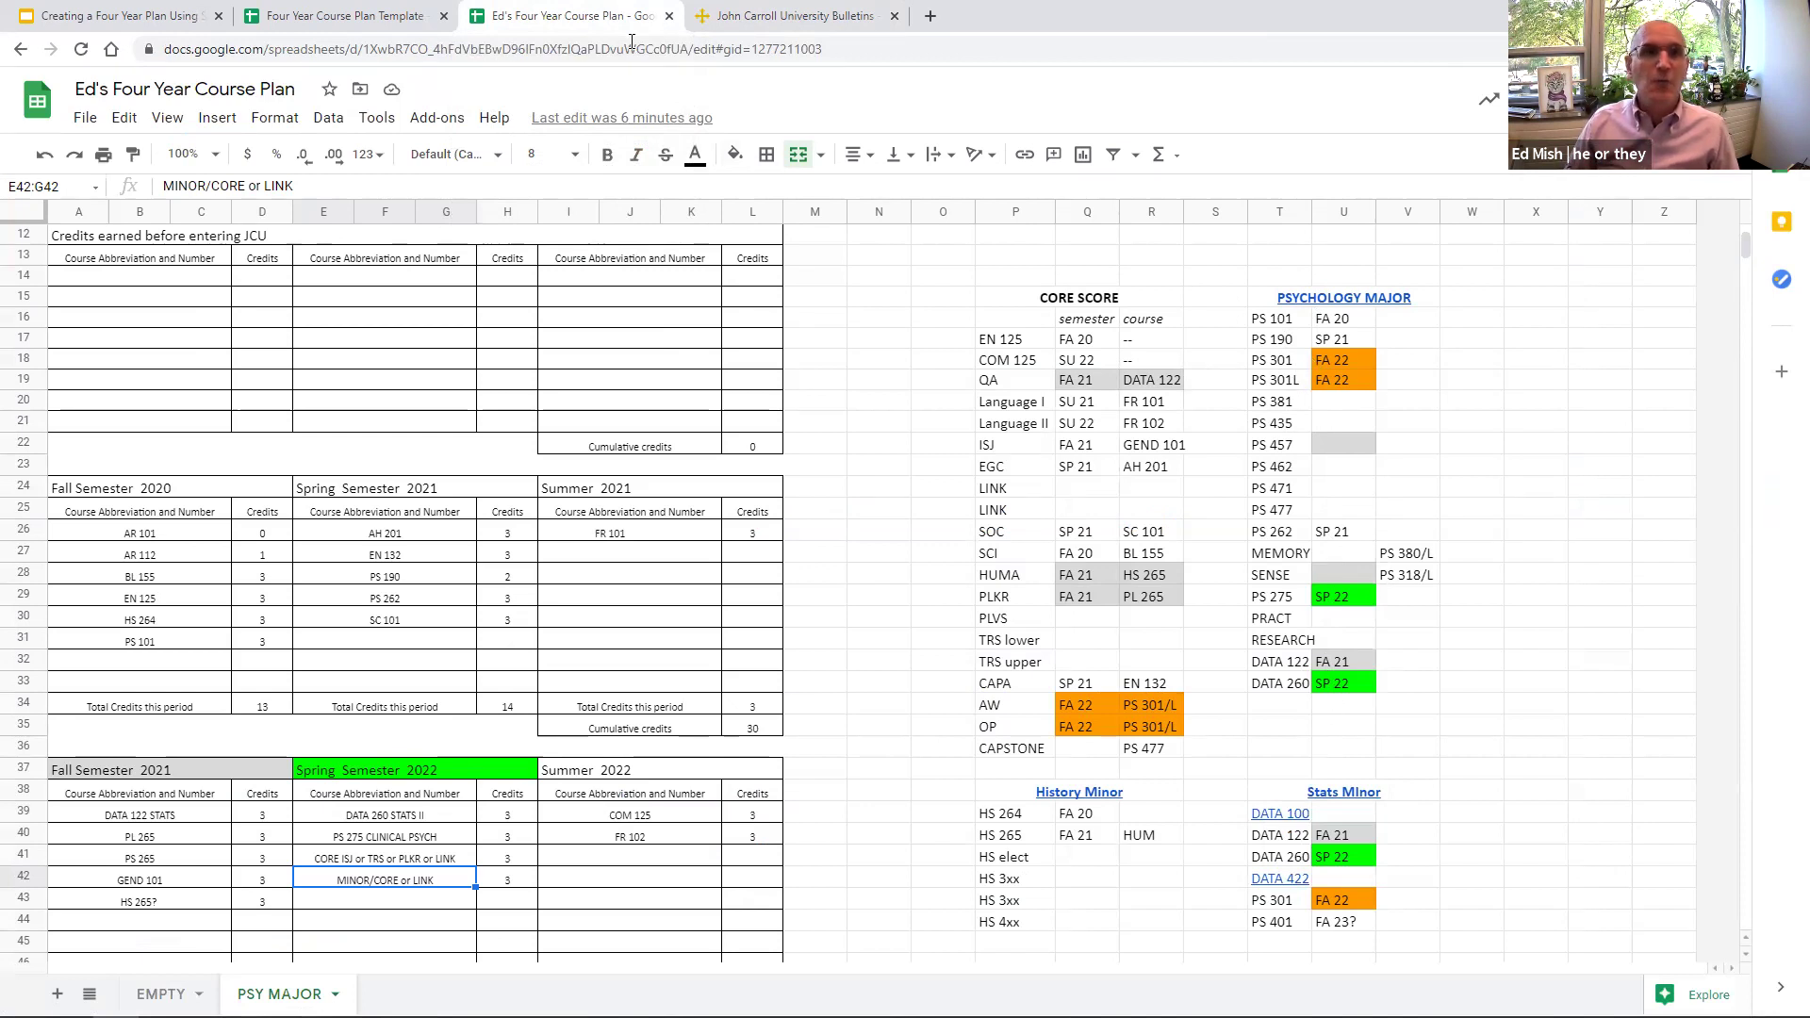
- Back in the bulletin, show PS 301's details: 4 credits, DATA 260 prerequisite, PS 301L corequisite
click(749, 24)
scroll(577, 551, up, 3)
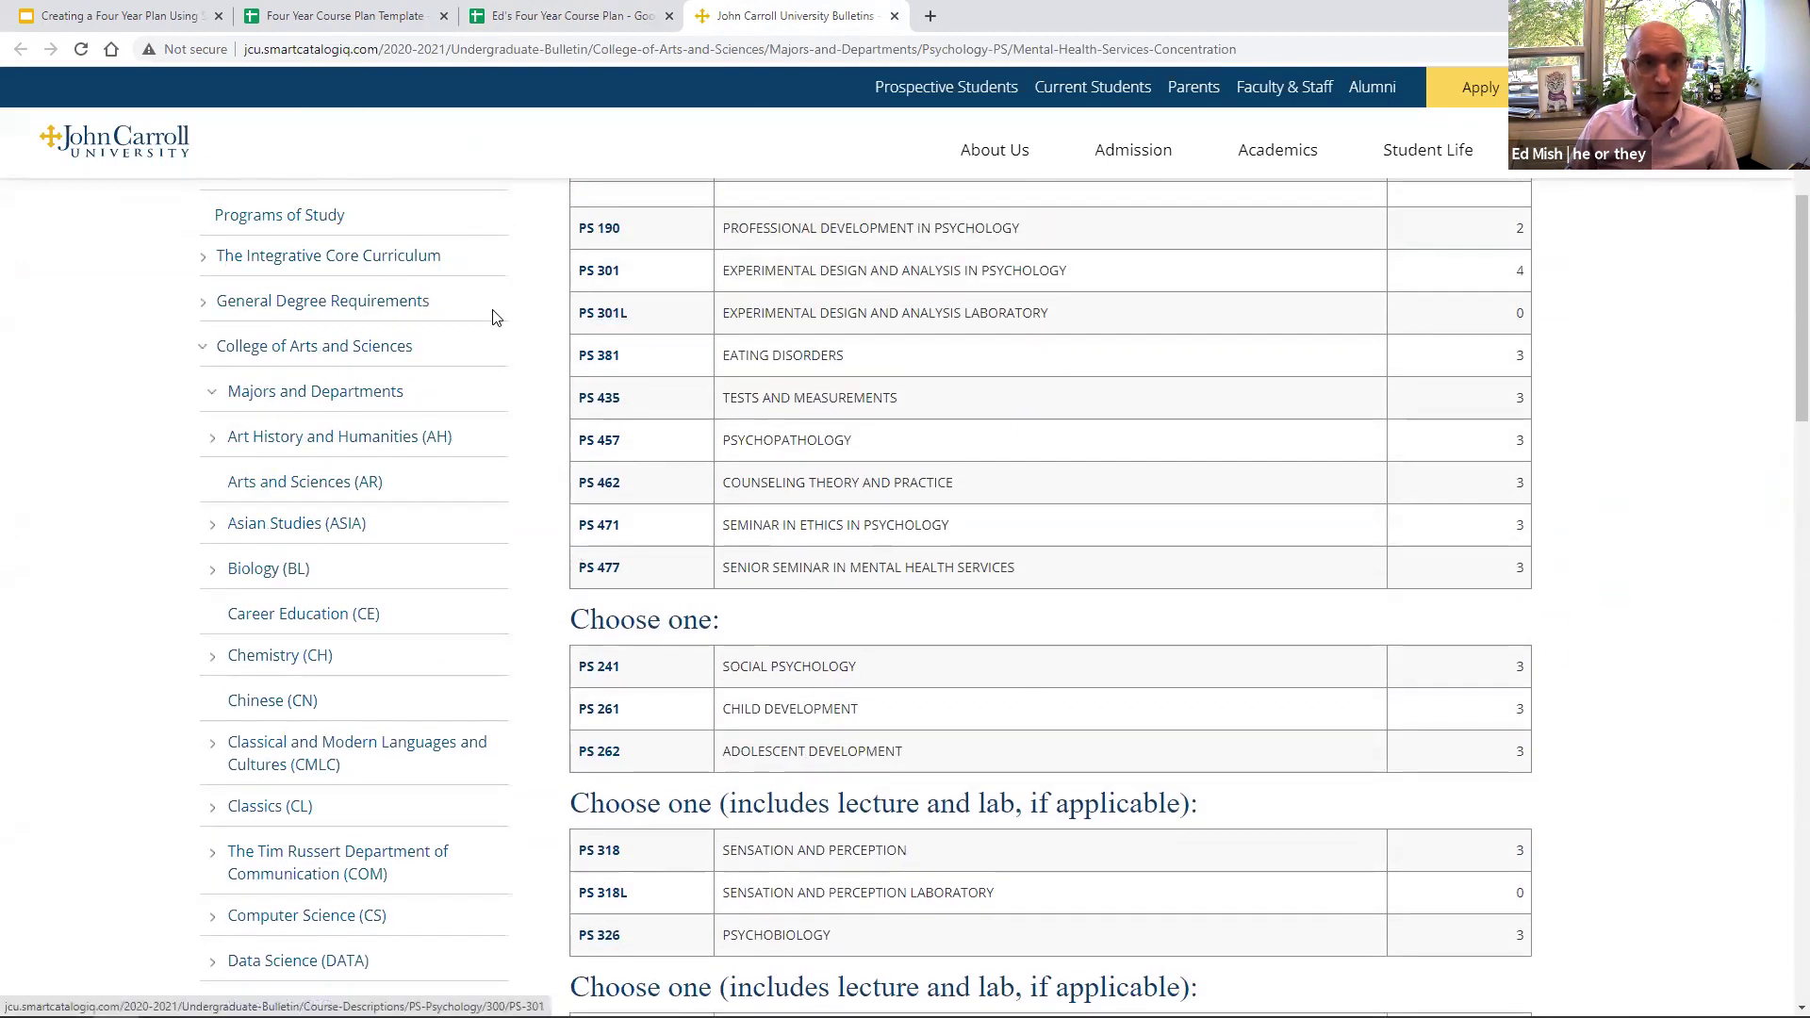
scroll(595, 384, up, 1)
click(598, 366)
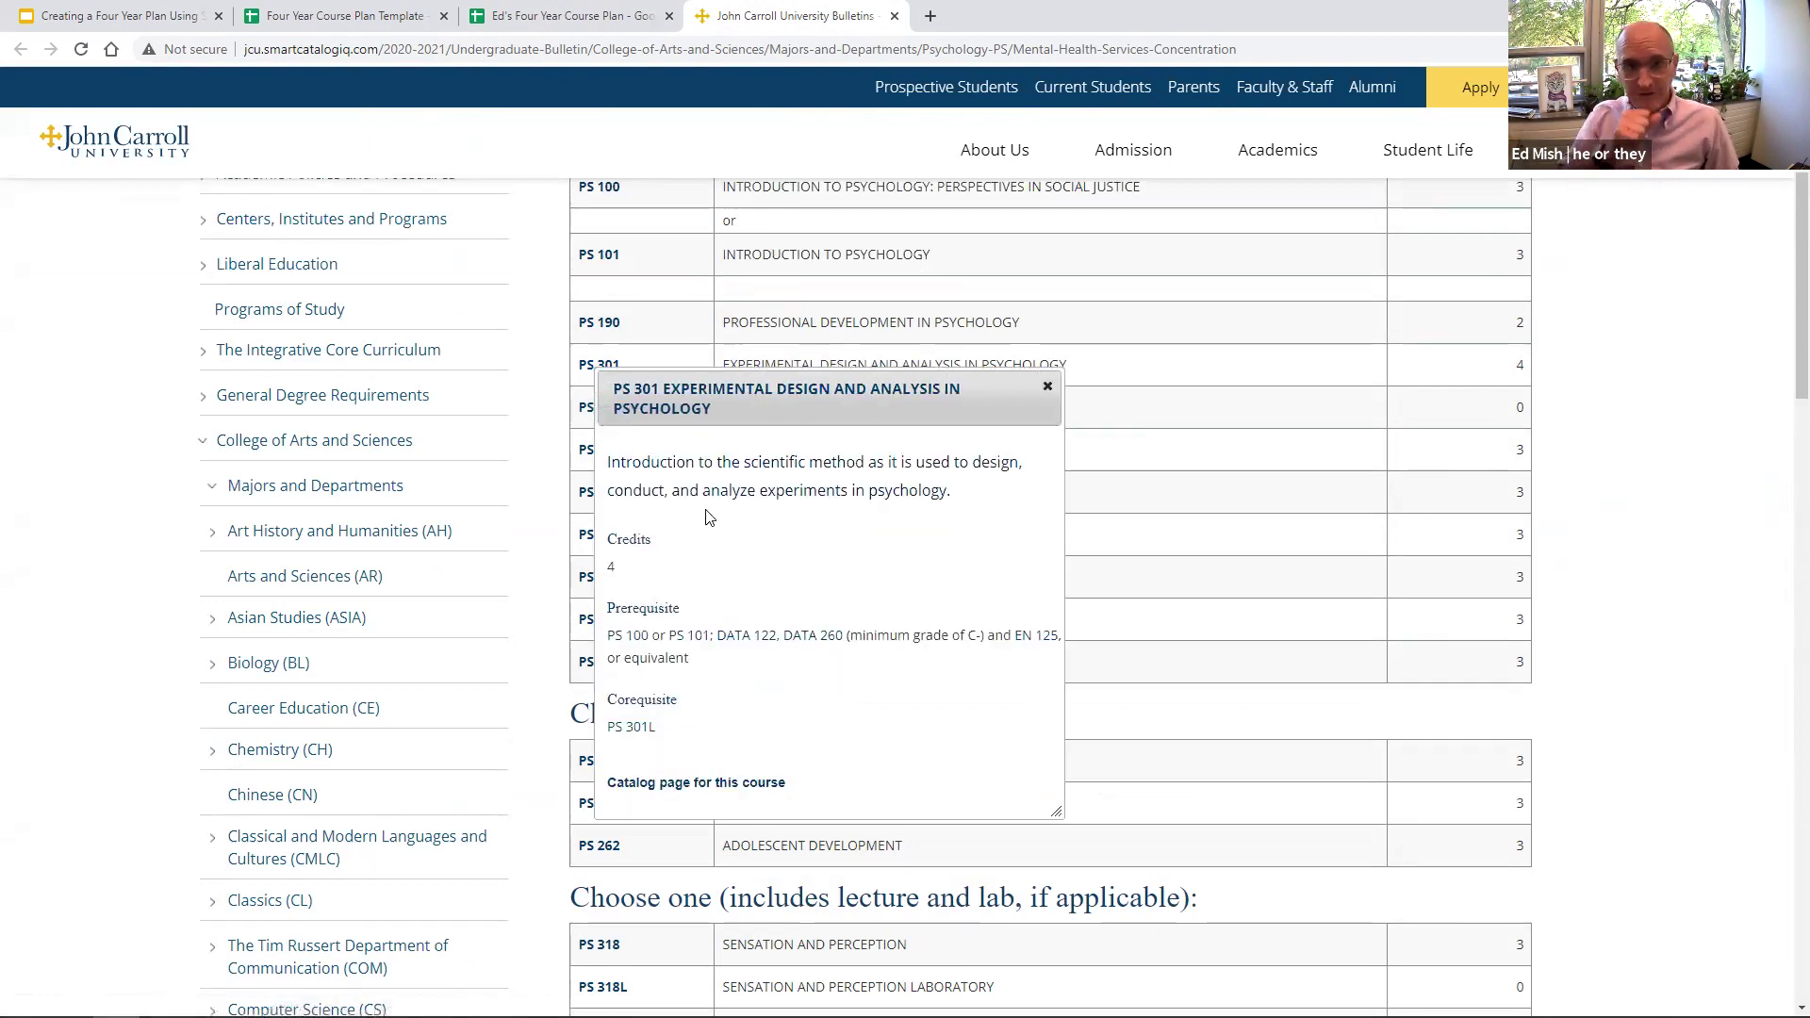
scroll(739, 544, up, 1)
scroll(721, 490, down, 1)
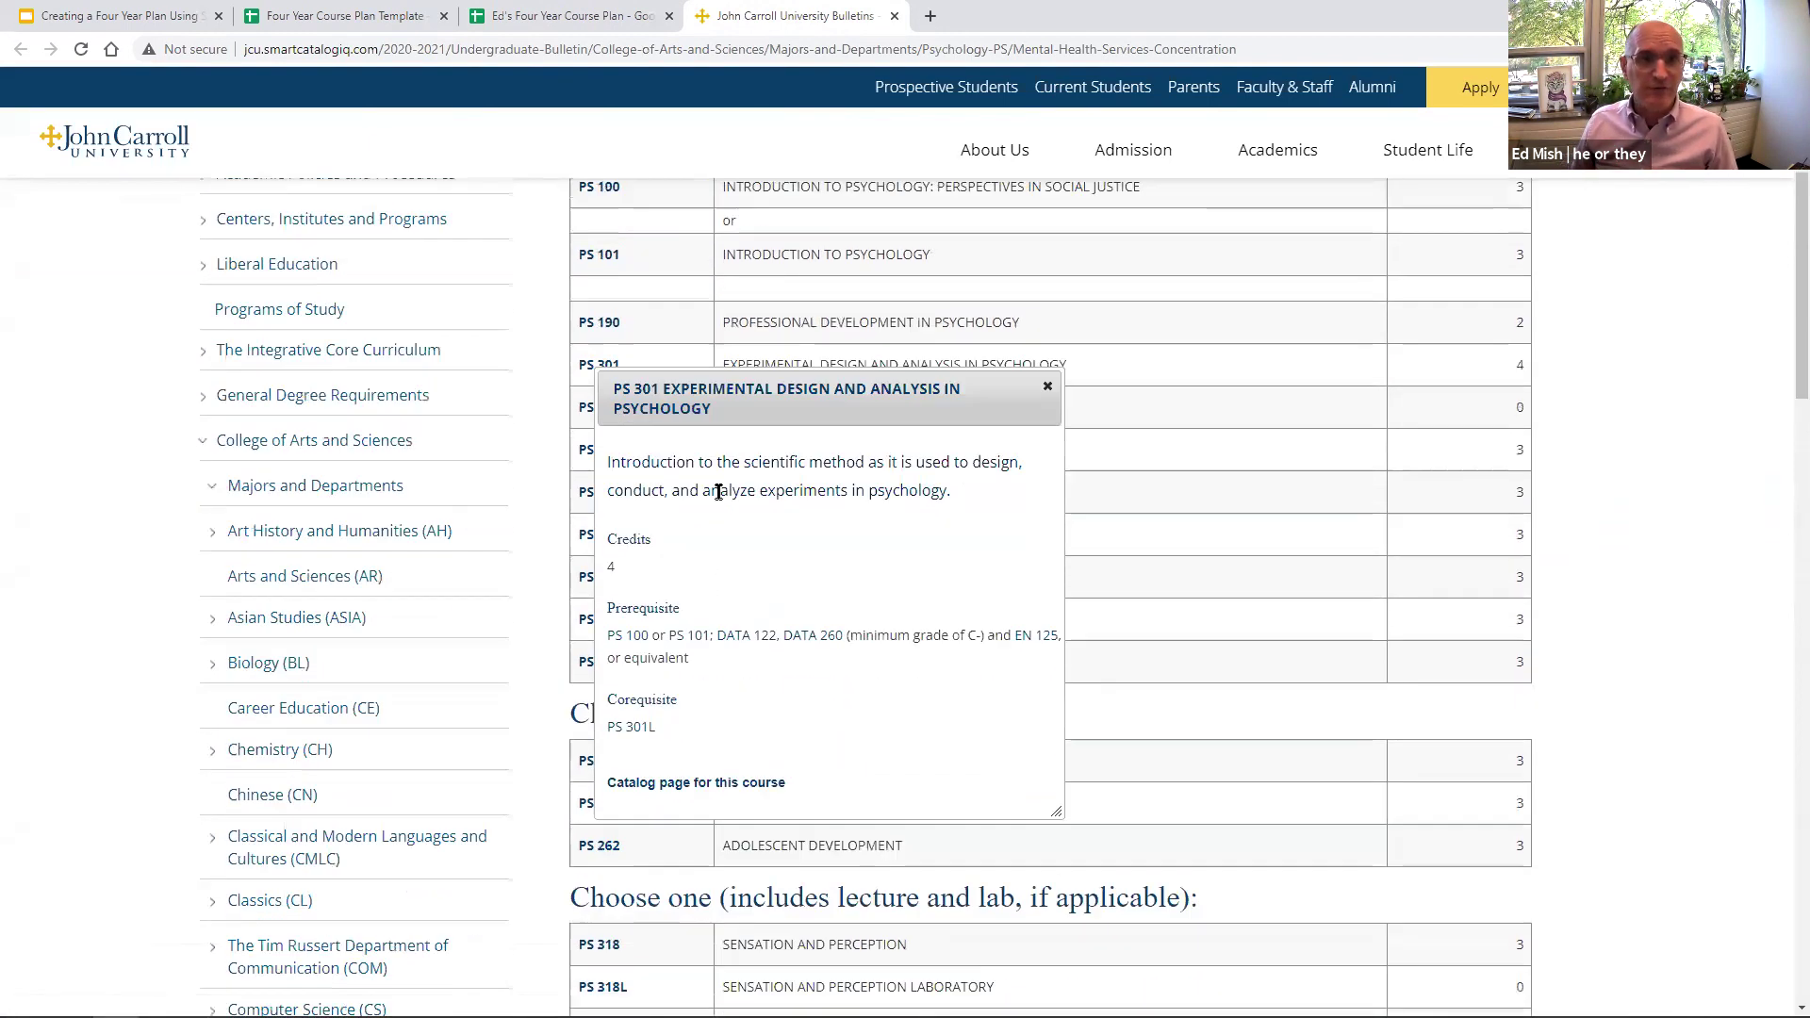
scroll(709, 469, up, 1)
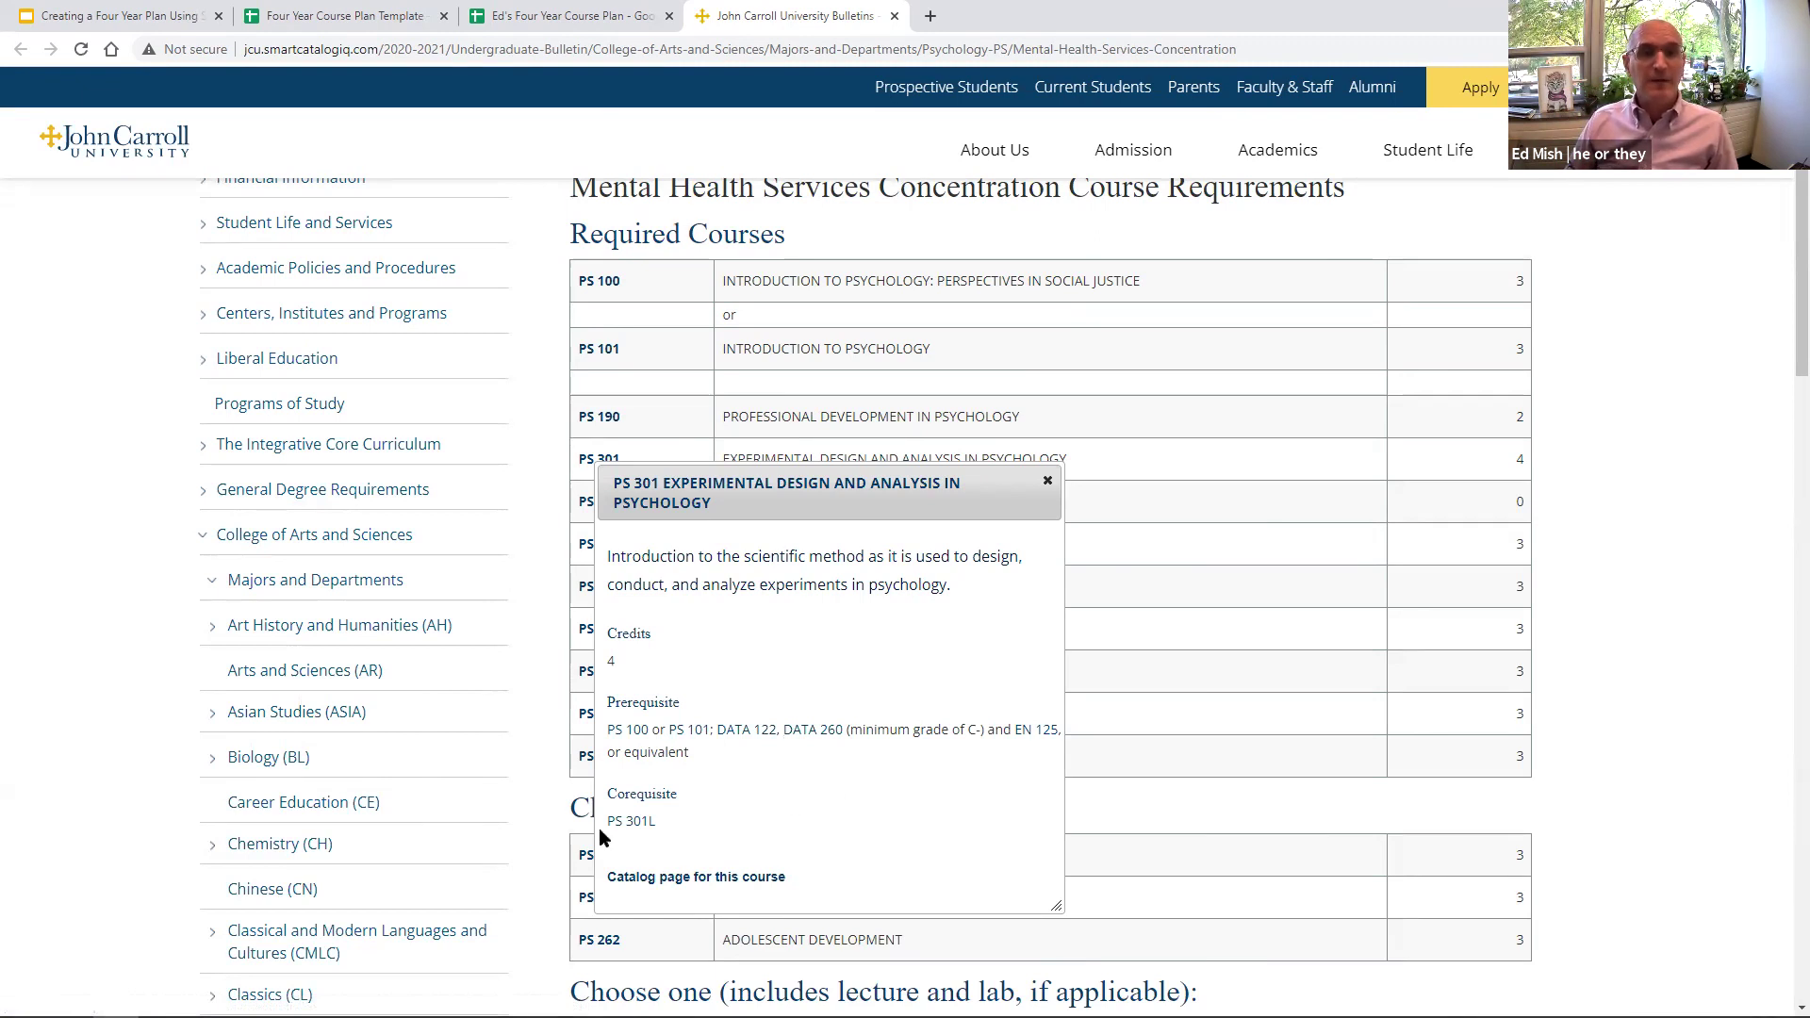
- Return to the PSY MAJOR sheet, where PS 301 and PS 301L are marked FA 22
click(543, 23)
scroll(828, 691, down, 6)
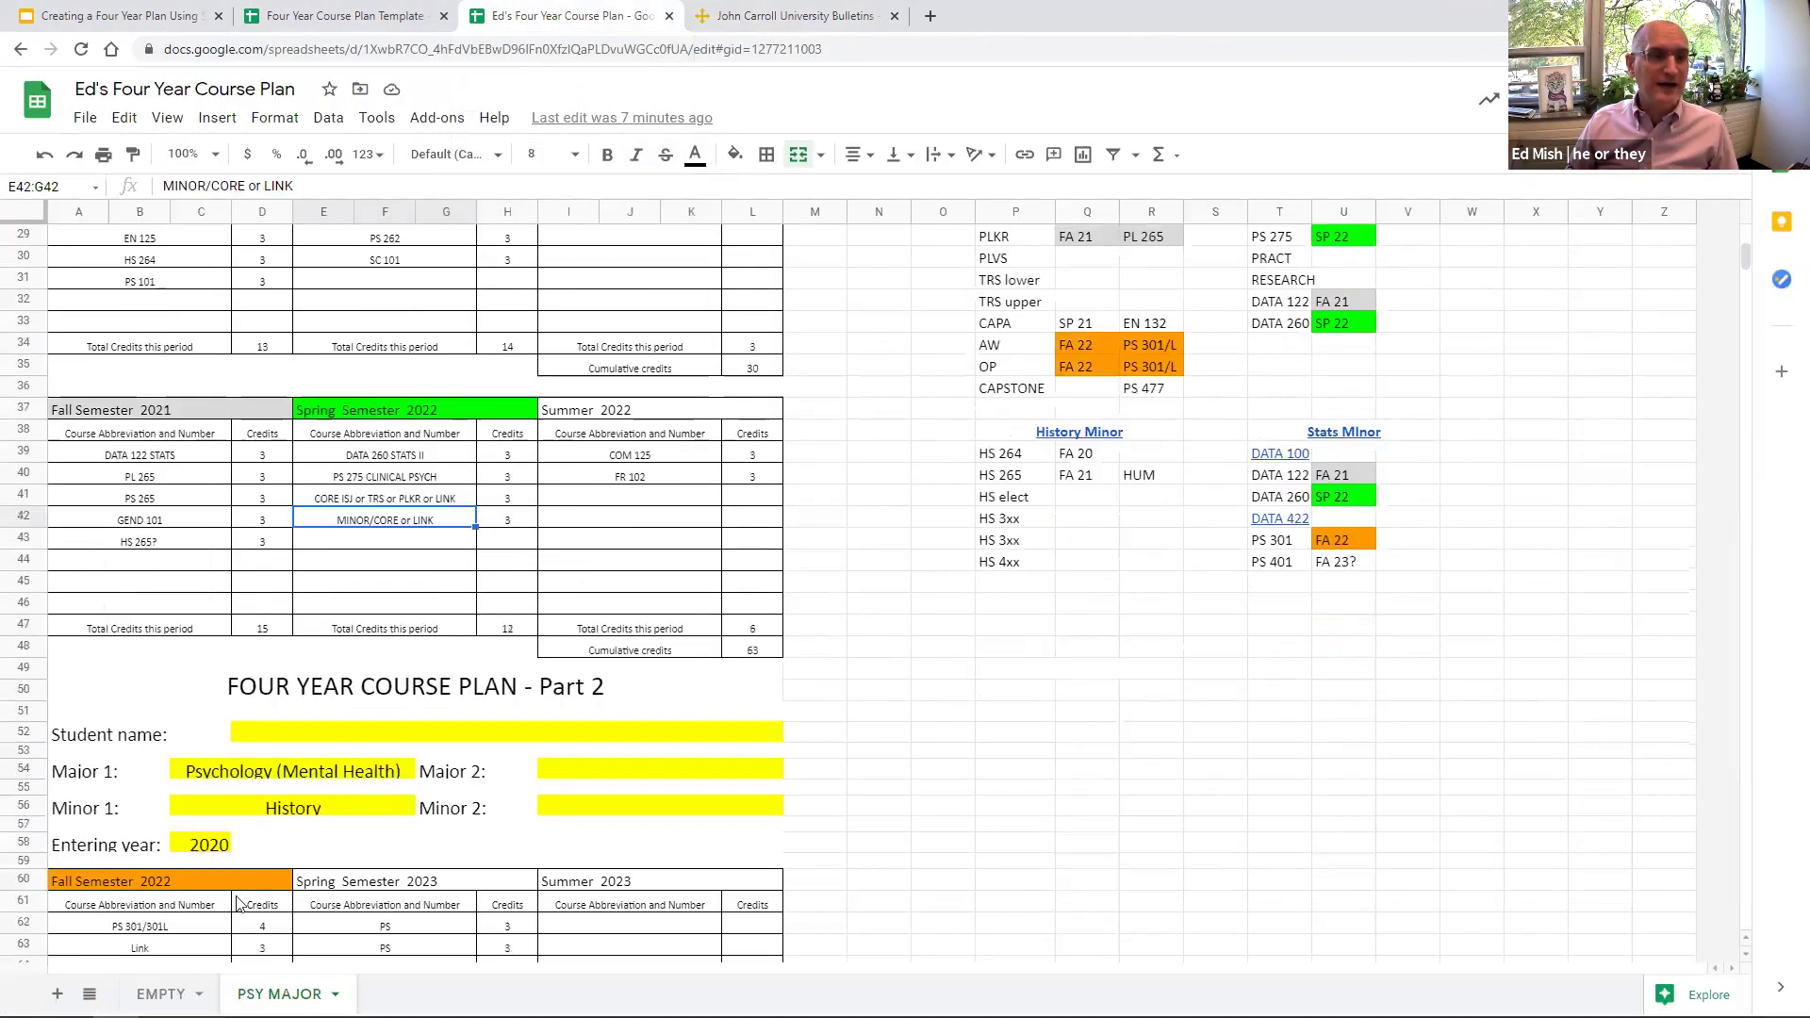
scroll(186, 942, down, 1)
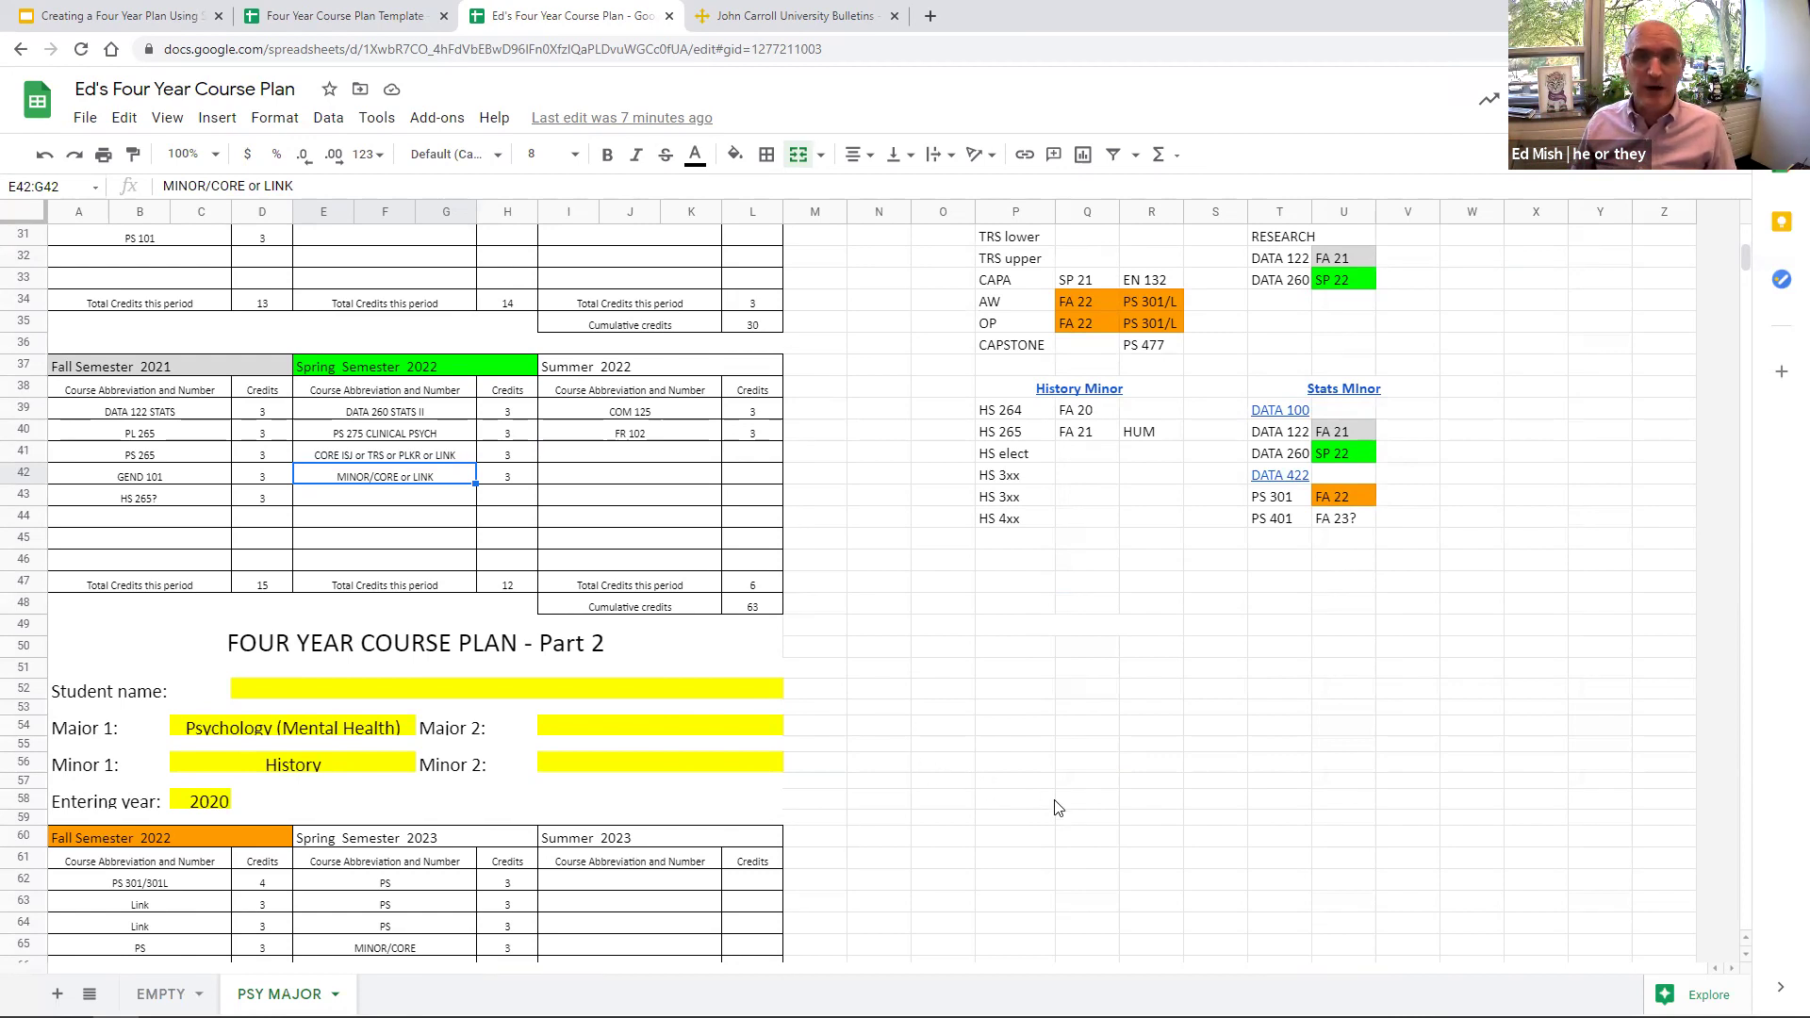
scroll(1056, 808, up, 7)
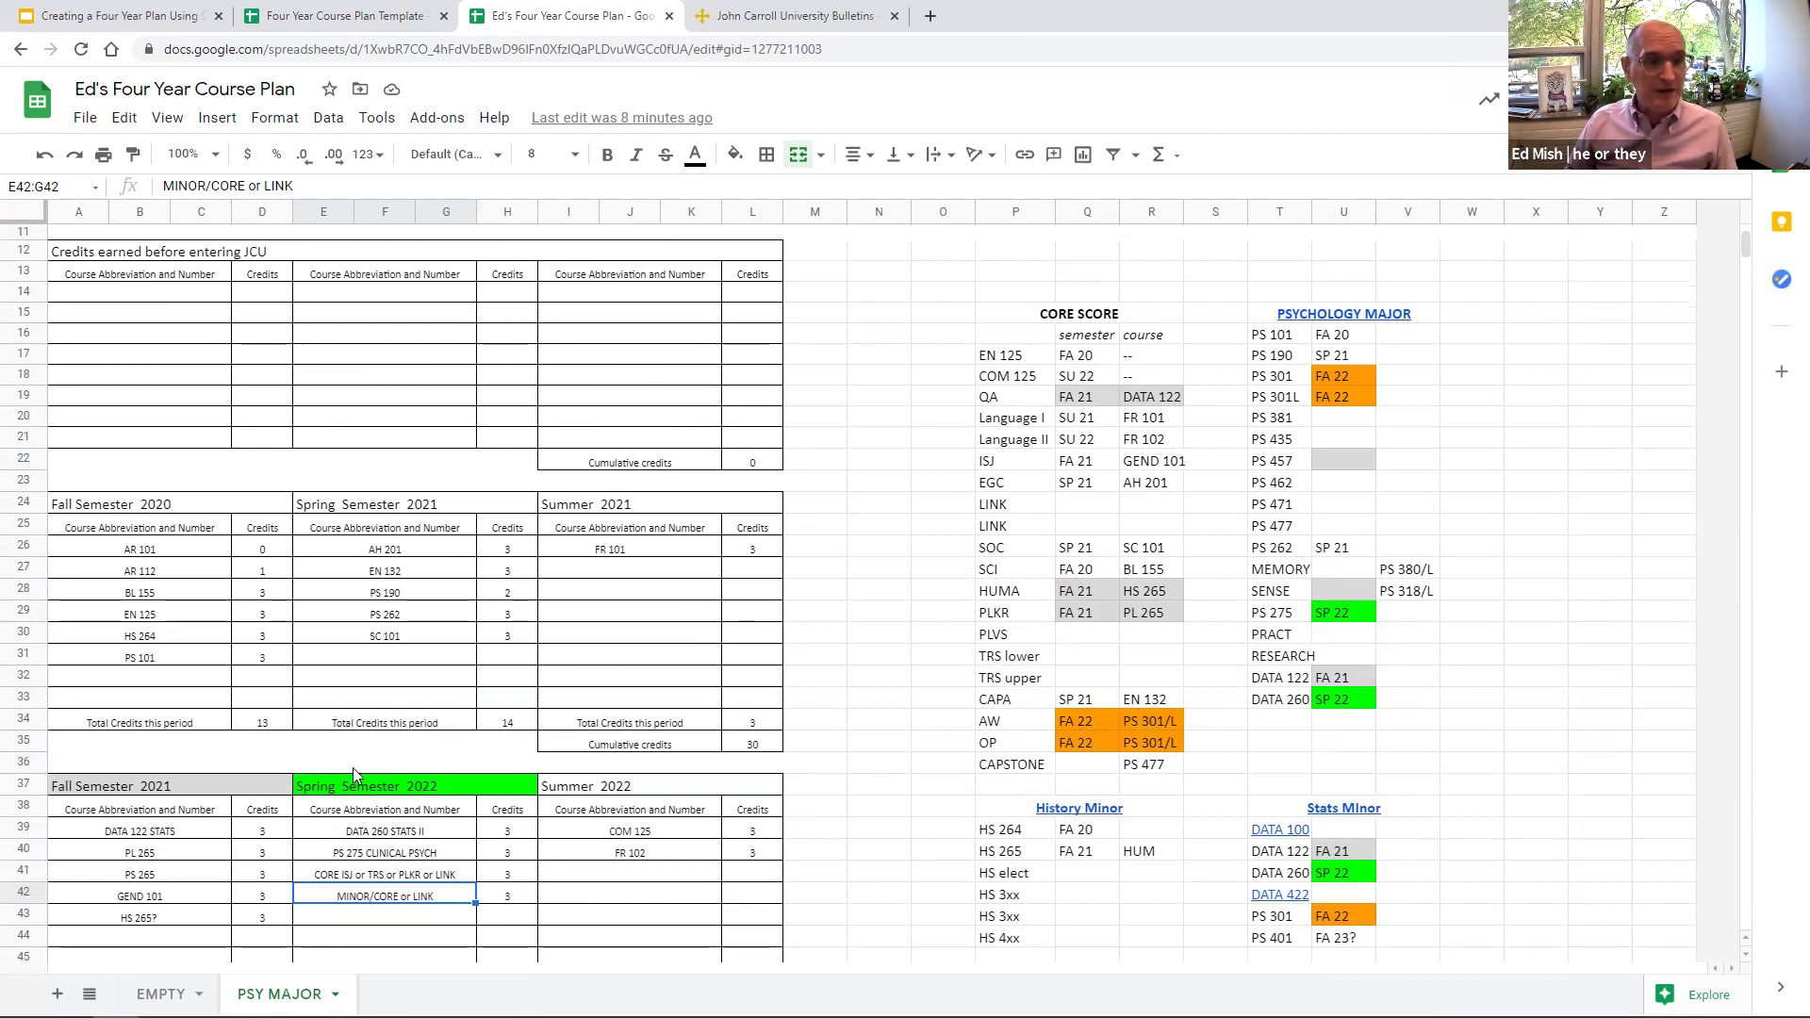
click(160, 993)
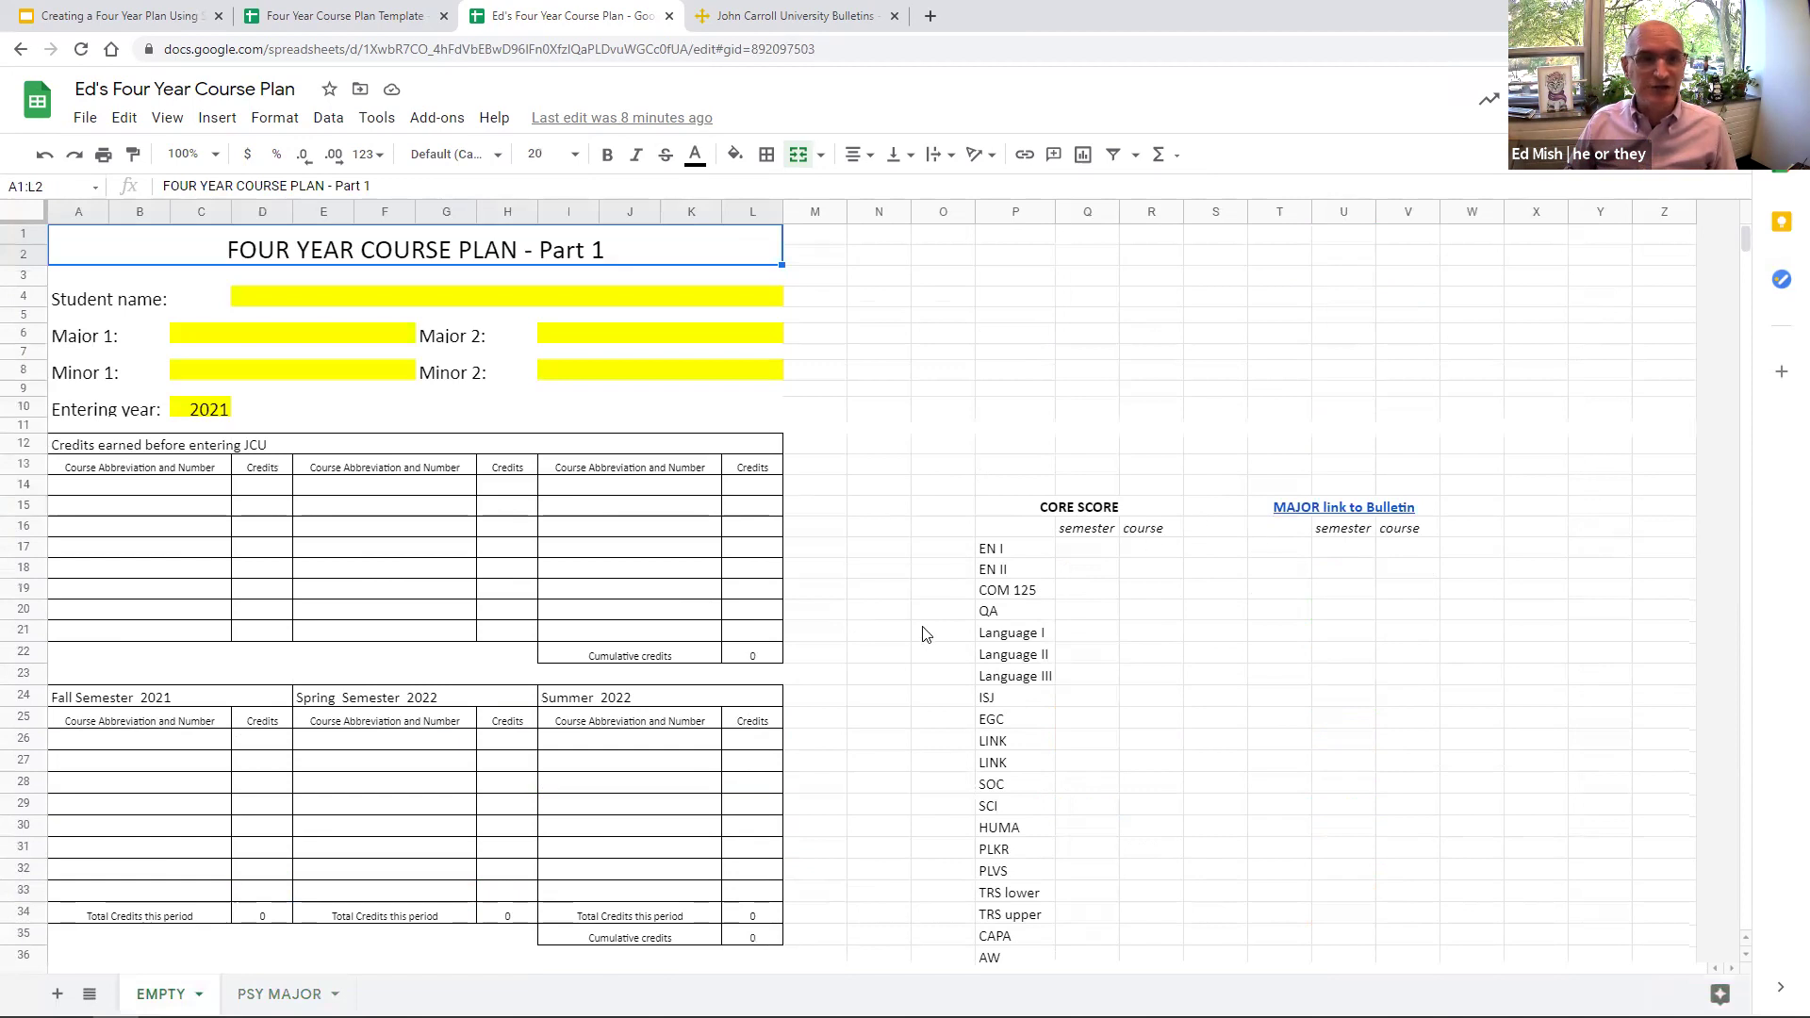
scroll(928, 633, down, 3)
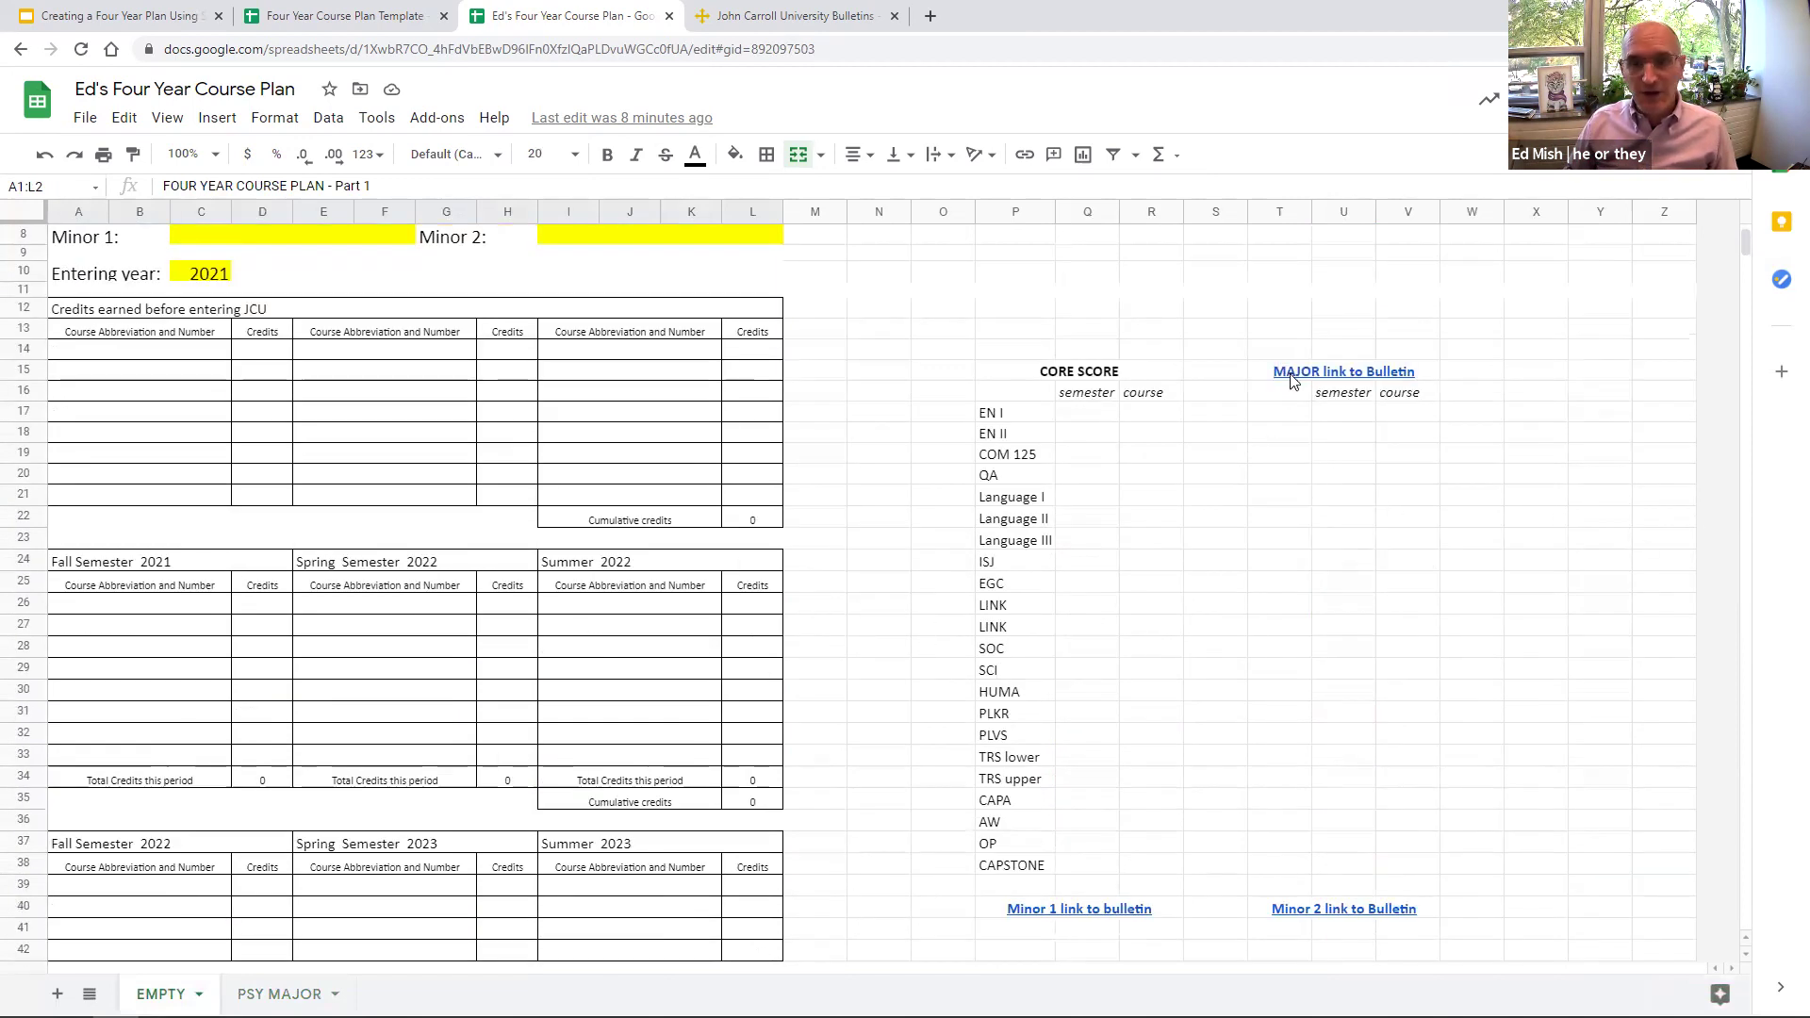
mouse_move(1370, 367)
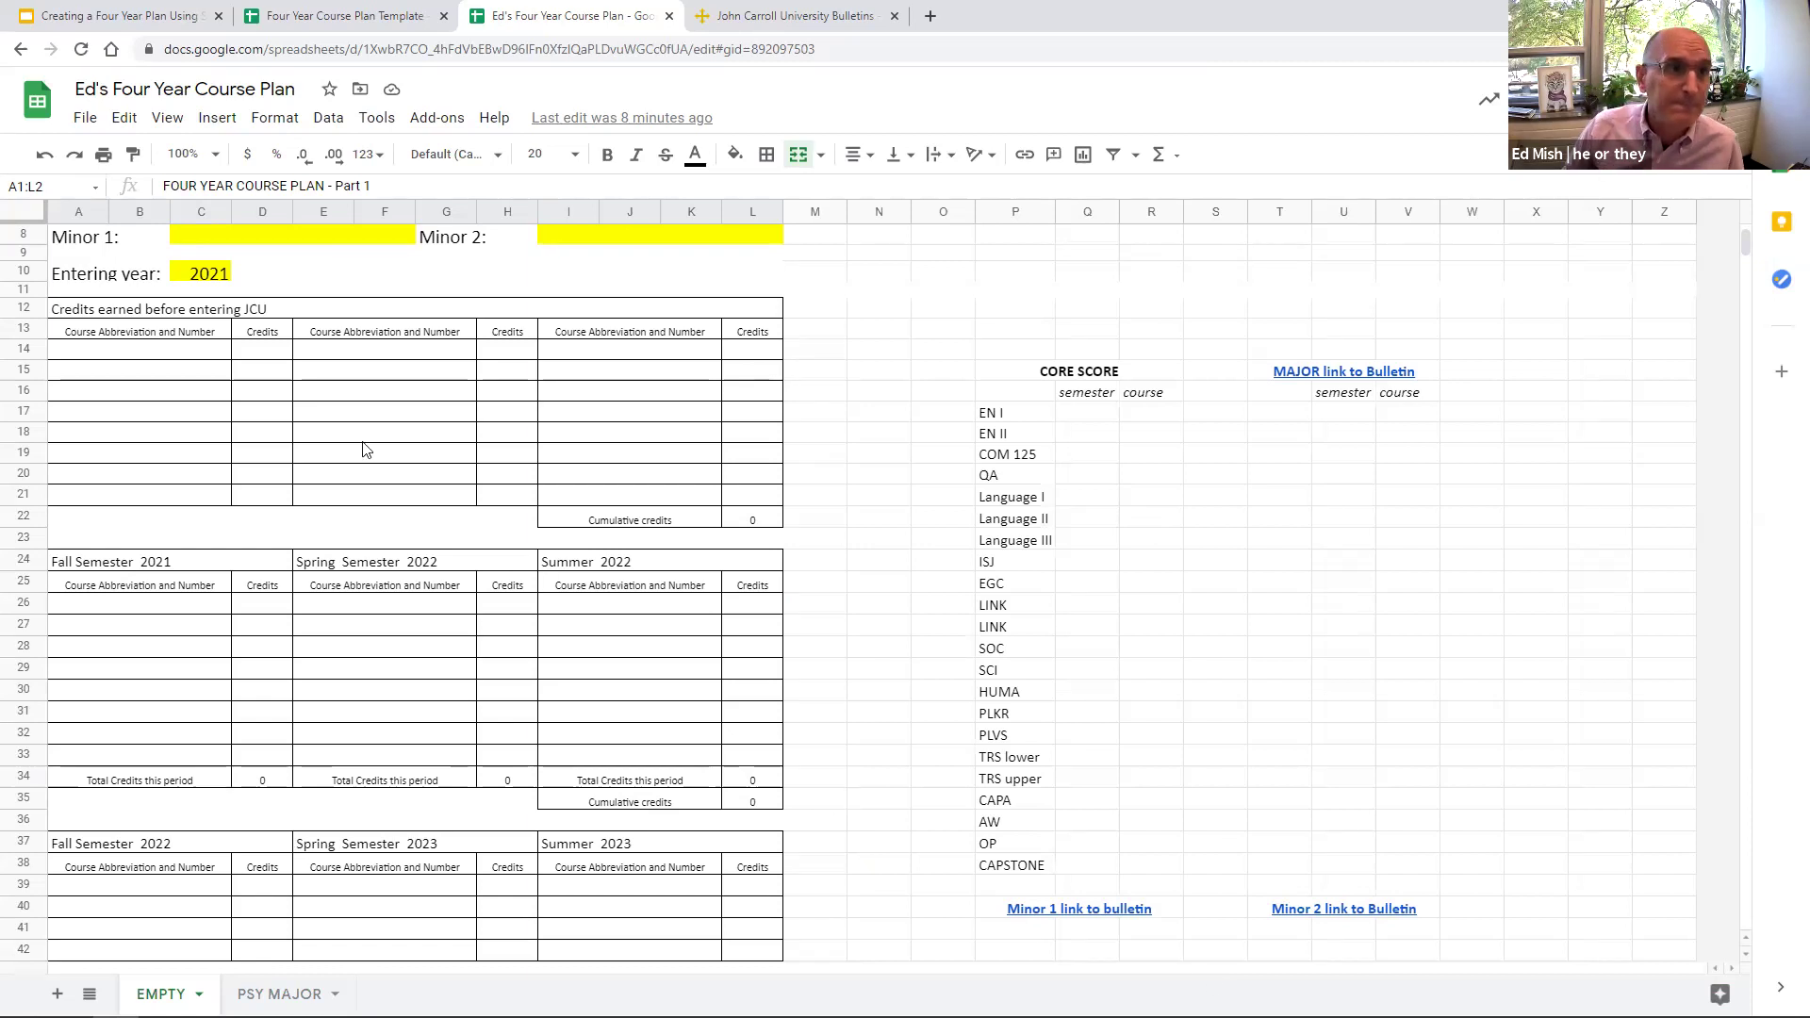
- Return to the Creating a Four Year Plan Using Sheets presentation at its LIVE DEMO slide
click(130, 19)
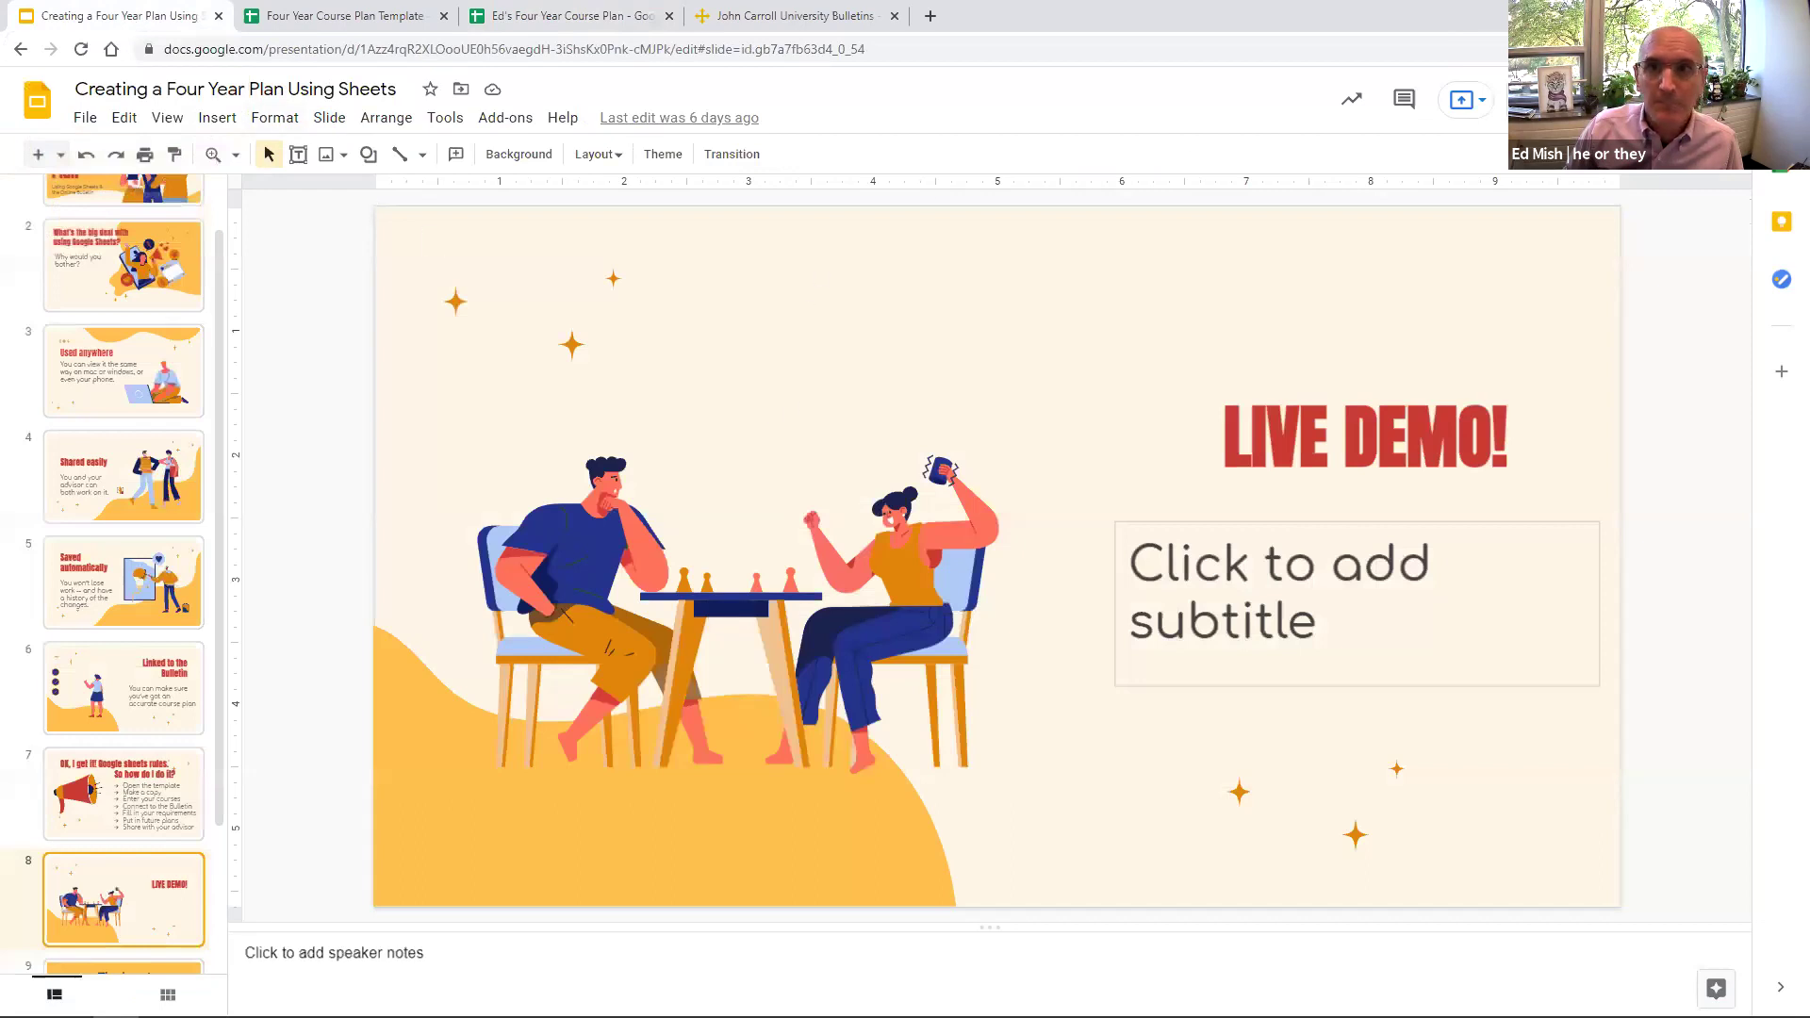